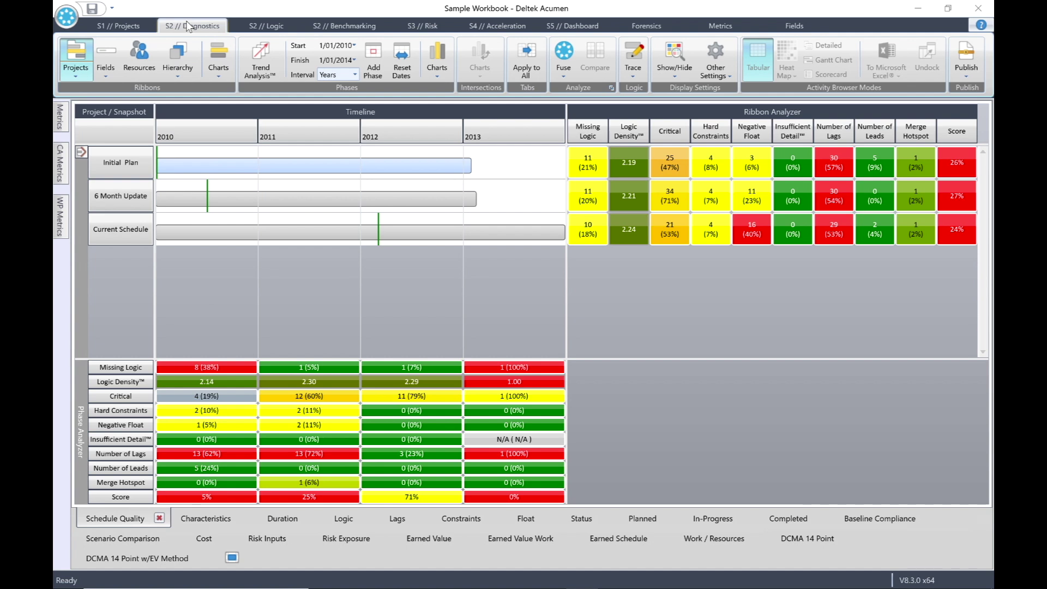
# Step: Show the Initial Plan project's activities, view them in an undocked Activity Browser window and close that window
pyautogui.click(120, 162)
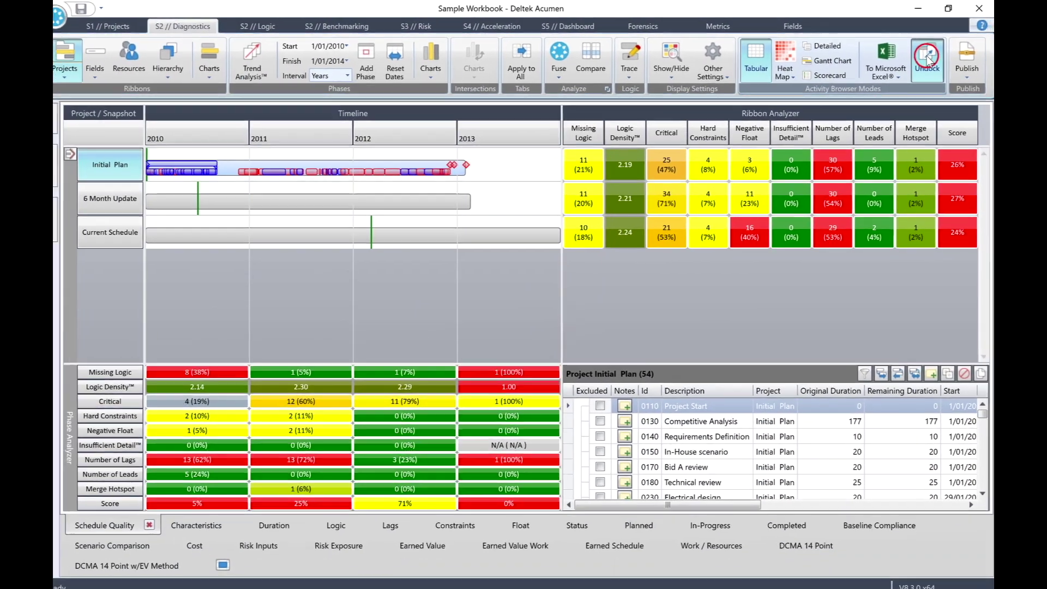
pyautogui.click(937, 99)
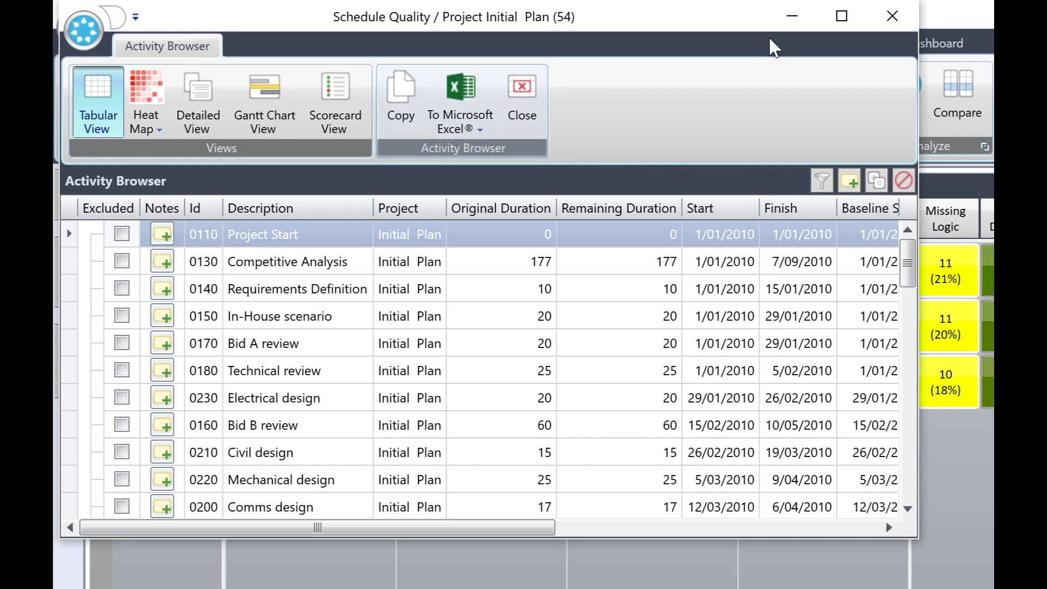
pyautogui.click(529, 93)
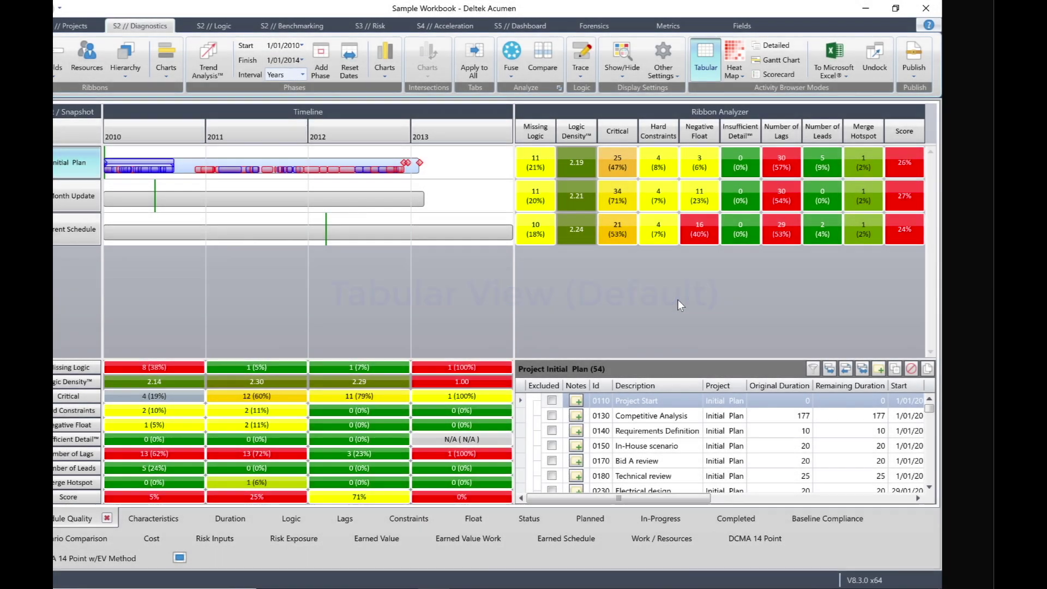
# Step: Display the Initial Plan activities as a heat map, review its size and color field options, and choose the Green to Red color scale
pyautogui.moveTo(690, 152)
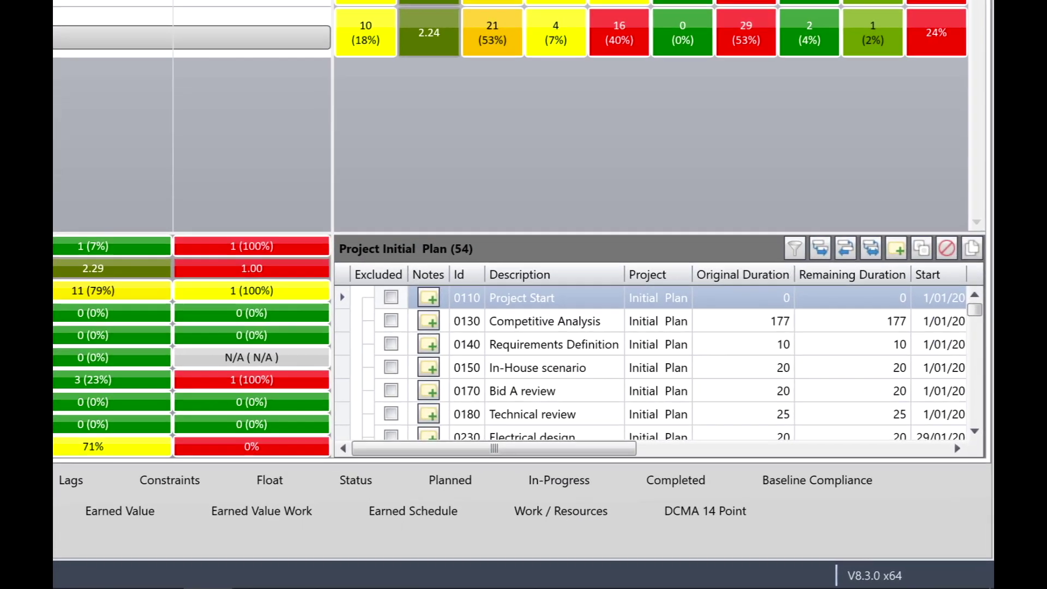
pyautogui.click(788, 57)
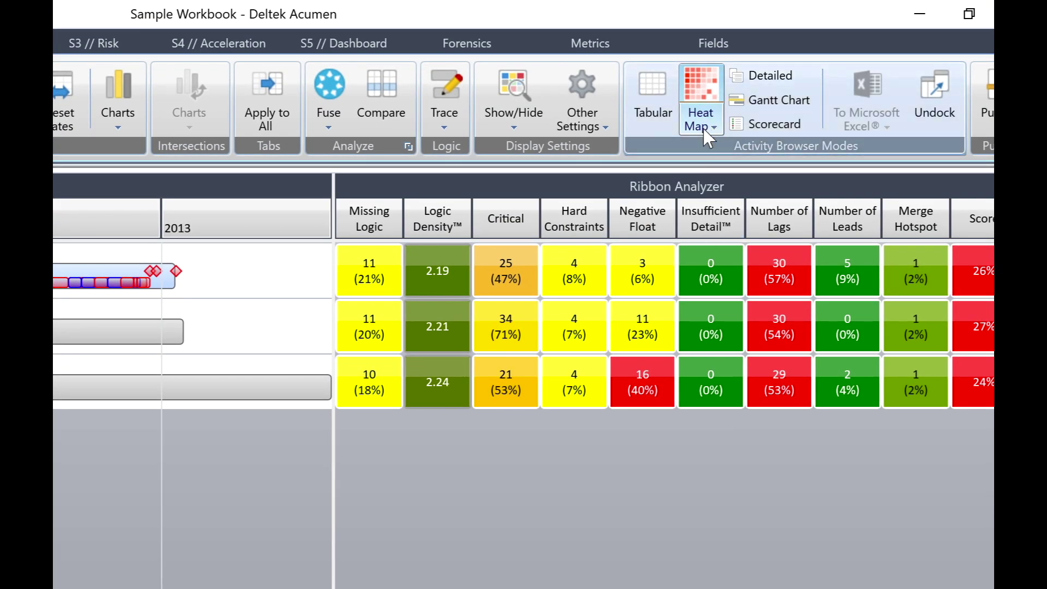
pyautogui.click(710, 124)
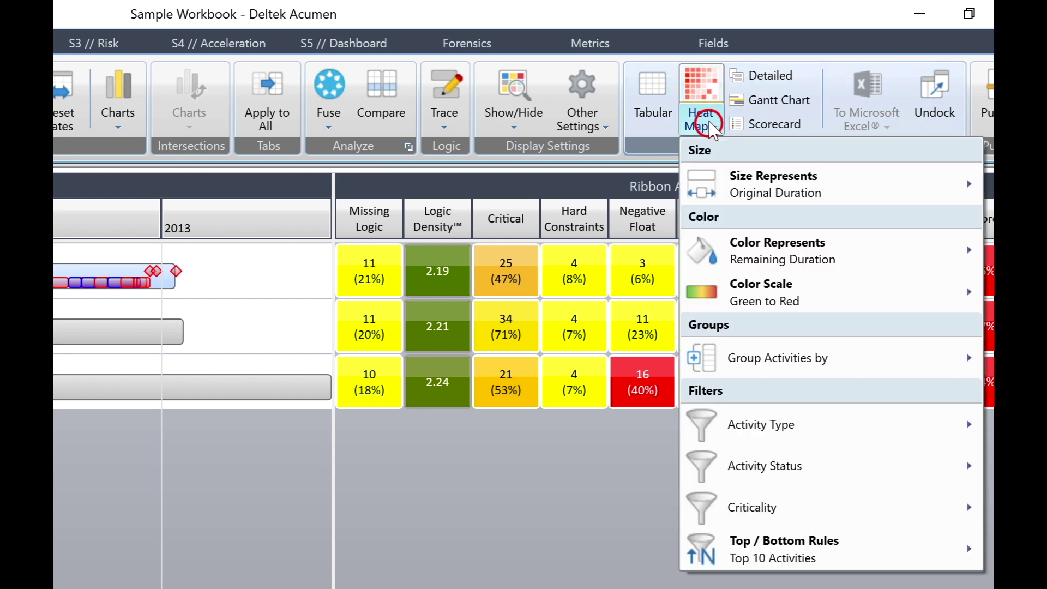
pyautogui.click(816, 205)
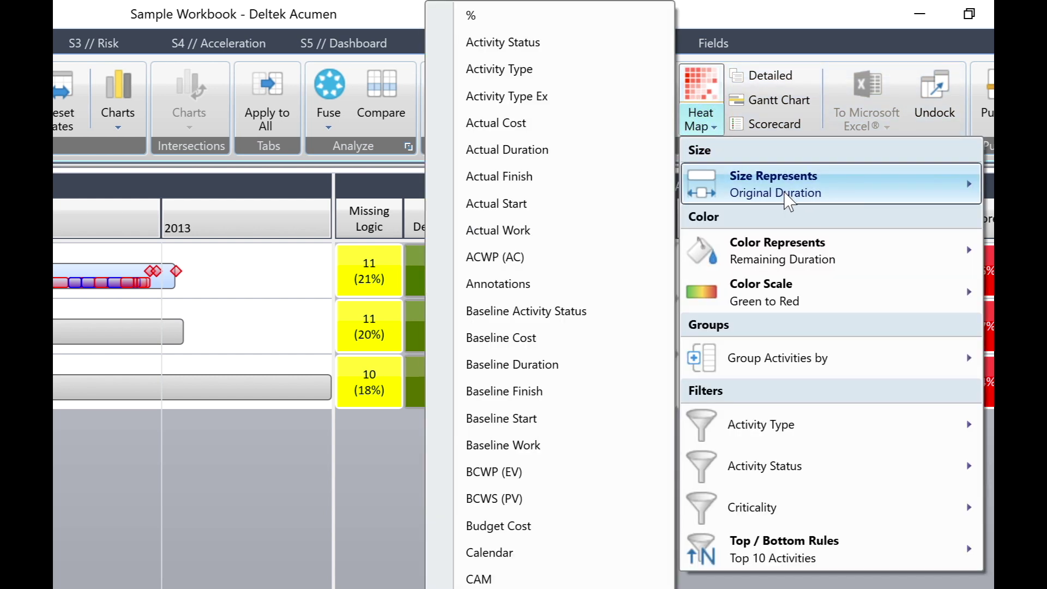
pyautogui.click(781, 267)
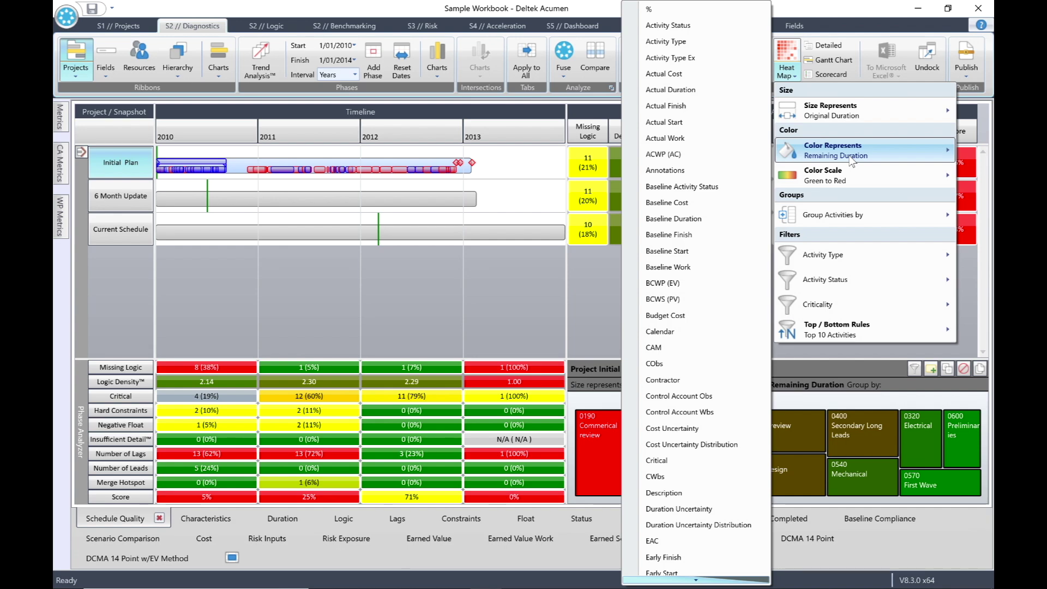
pyautogui.moveTo(850, 176)
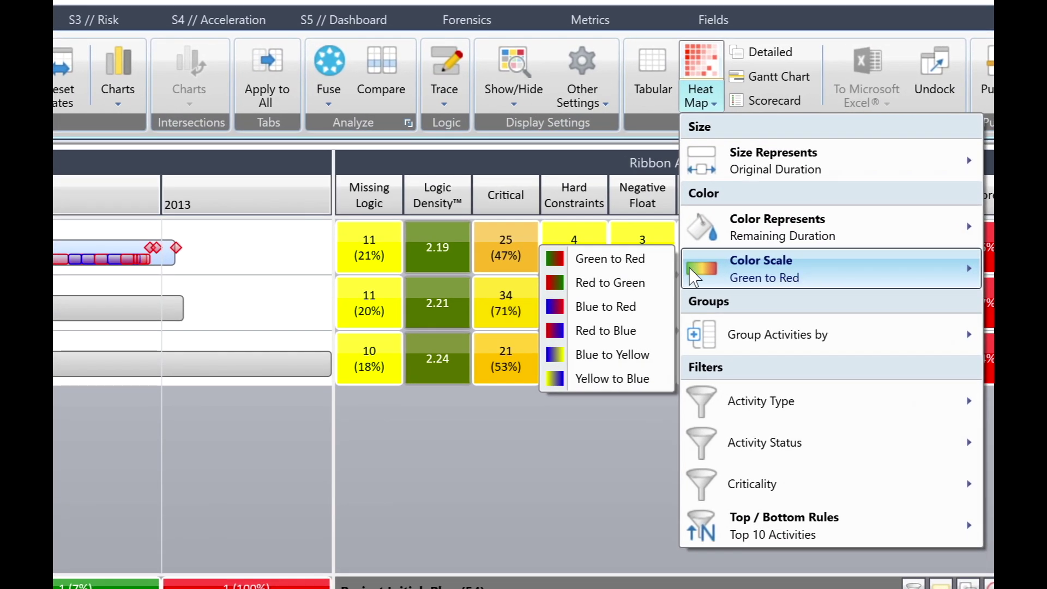
pyautogui.click(612, 260)
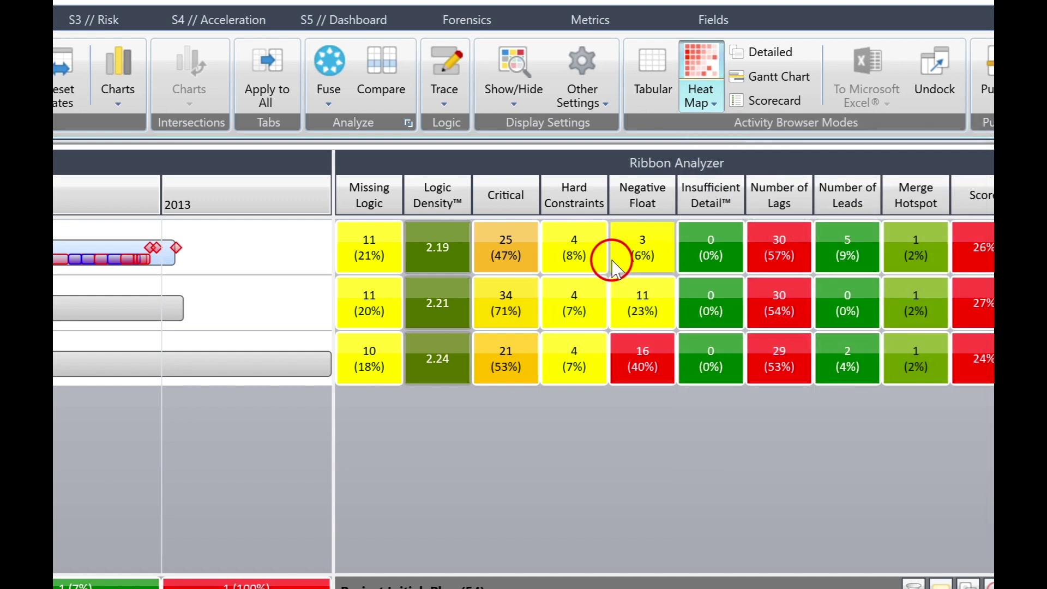
# Step: Try grouping the heat map activities by Activity Status and remove that grouping again
pyautogui.click(707, 100)
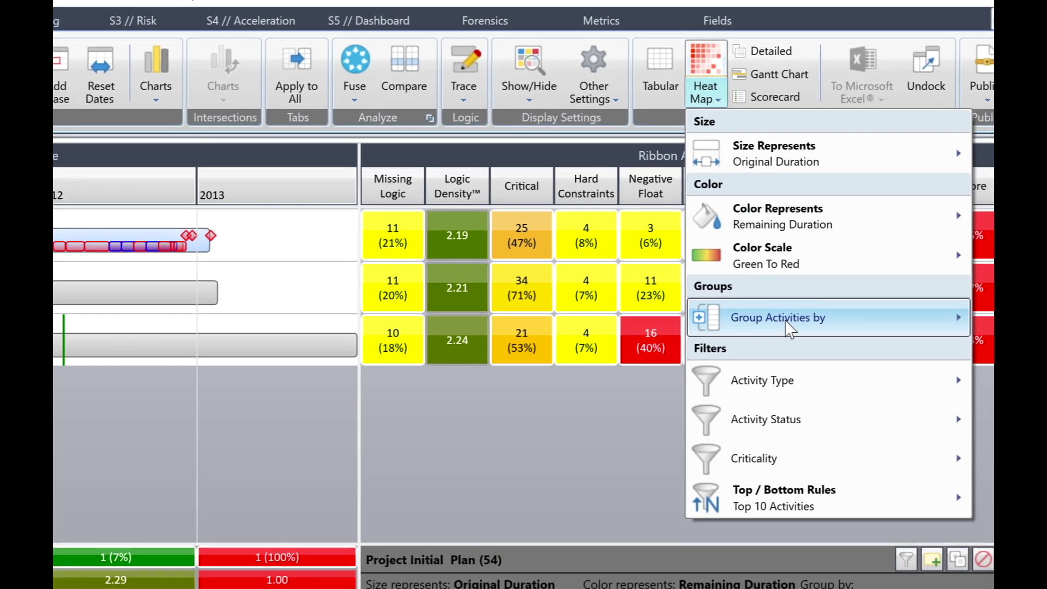
pyautogui.moveTo(790, 346)
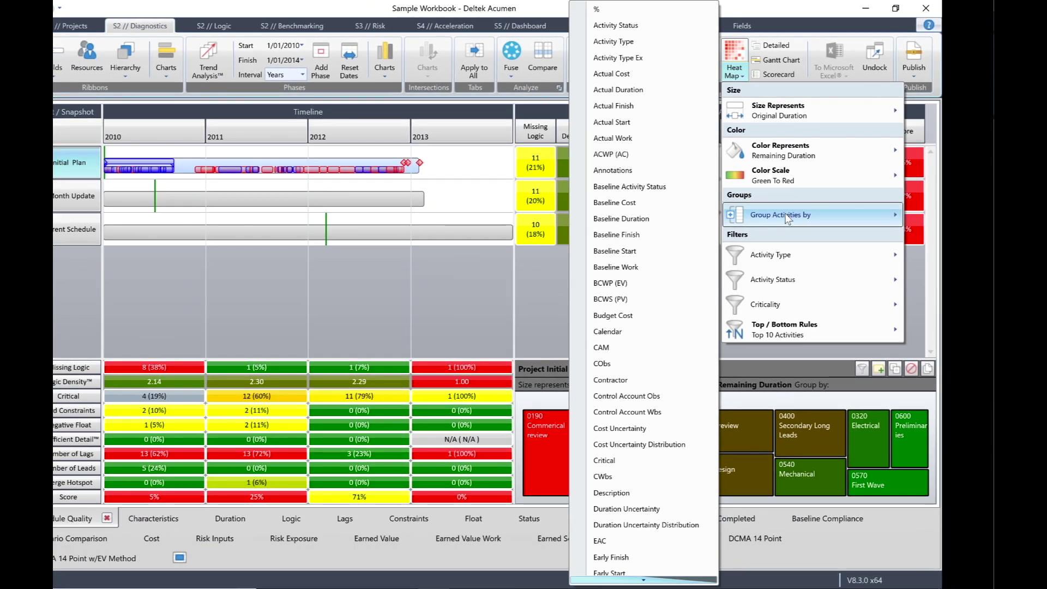
pyautogui.click(584, 26)
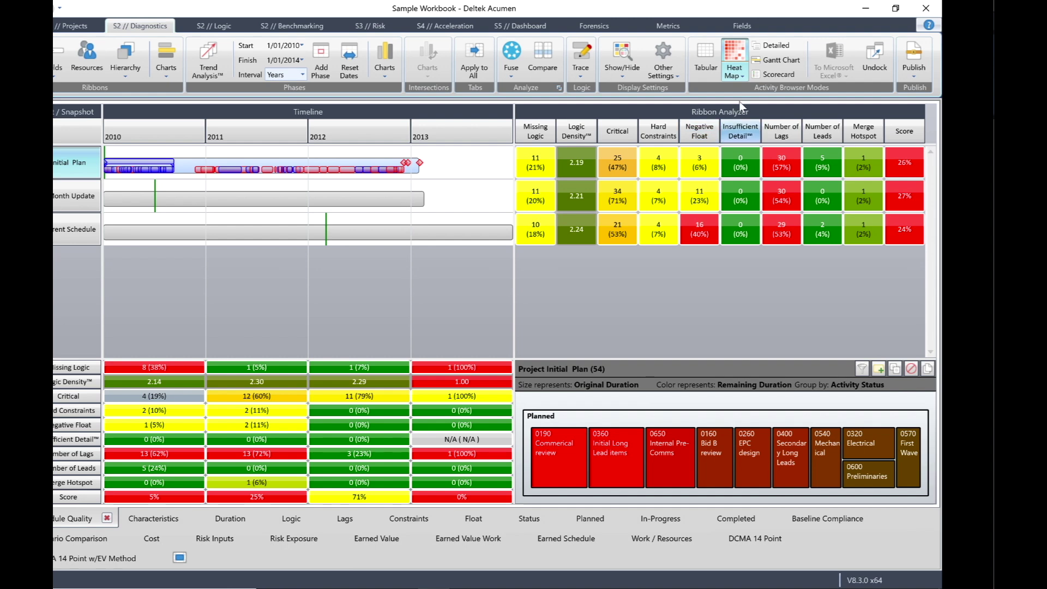
pyautogui.click(734, 70)
pyautogui.moveTo(747, 221)
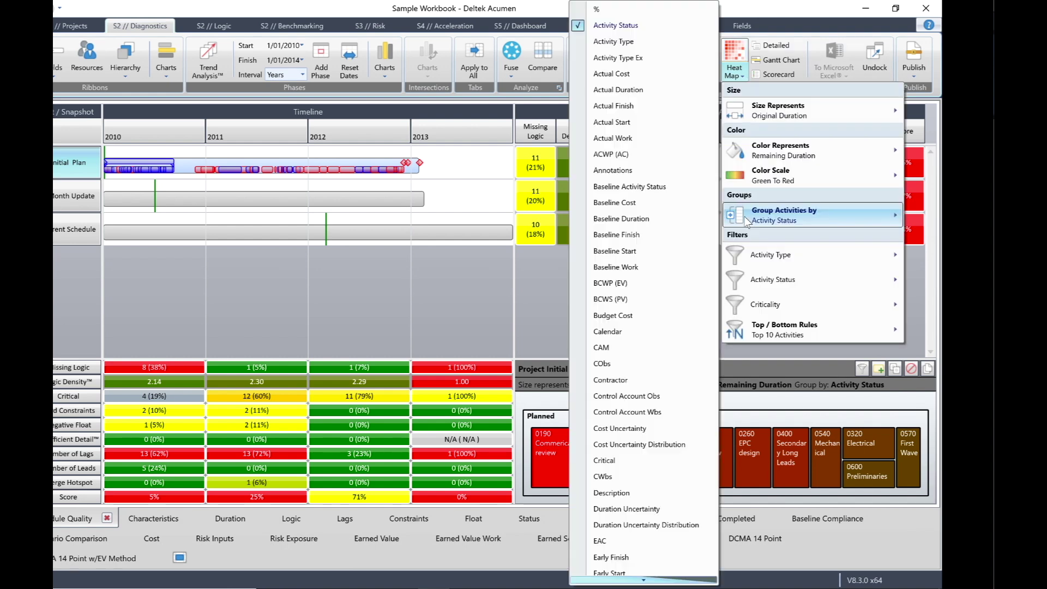
pyautogui.click(584, 26)
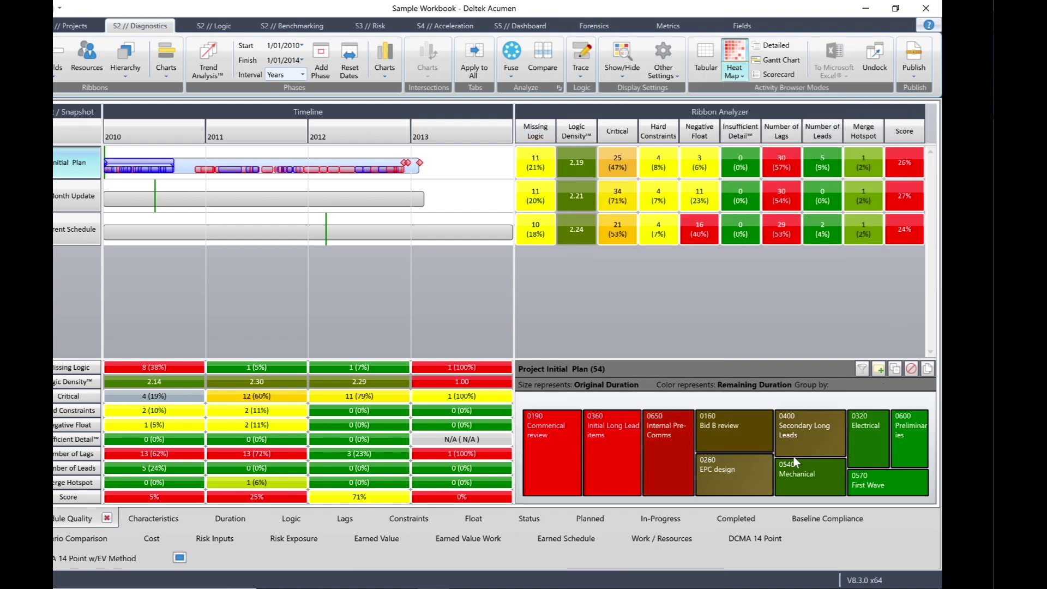
# Step: Examine the heat map's filter options for Activity Type, Activity Status, Criticality and Top / Bottom Rules
pyautogui.click(731, 74)
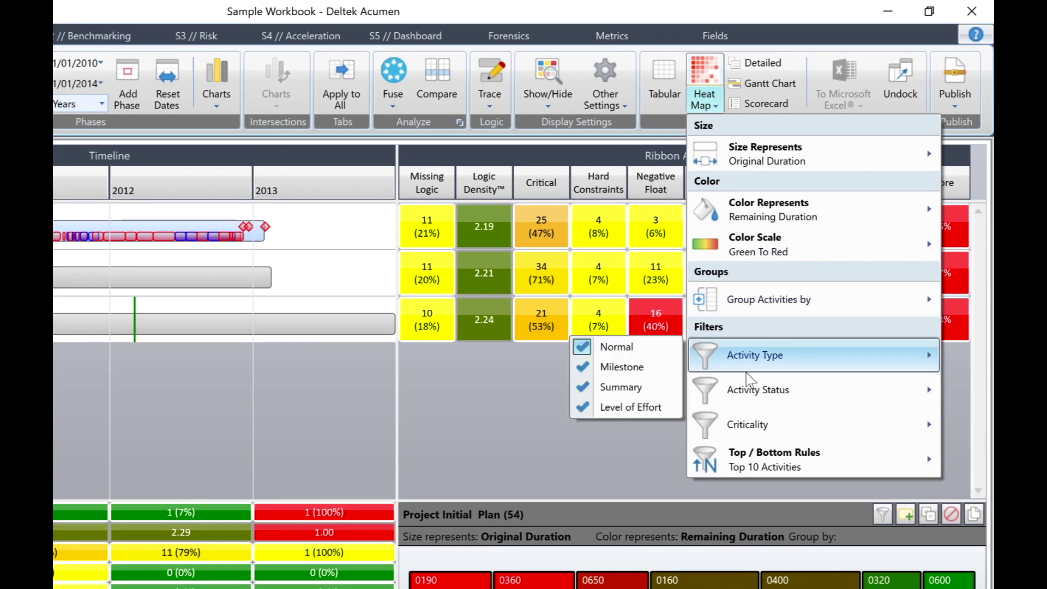
pyautogui.moveTo(760, 395)
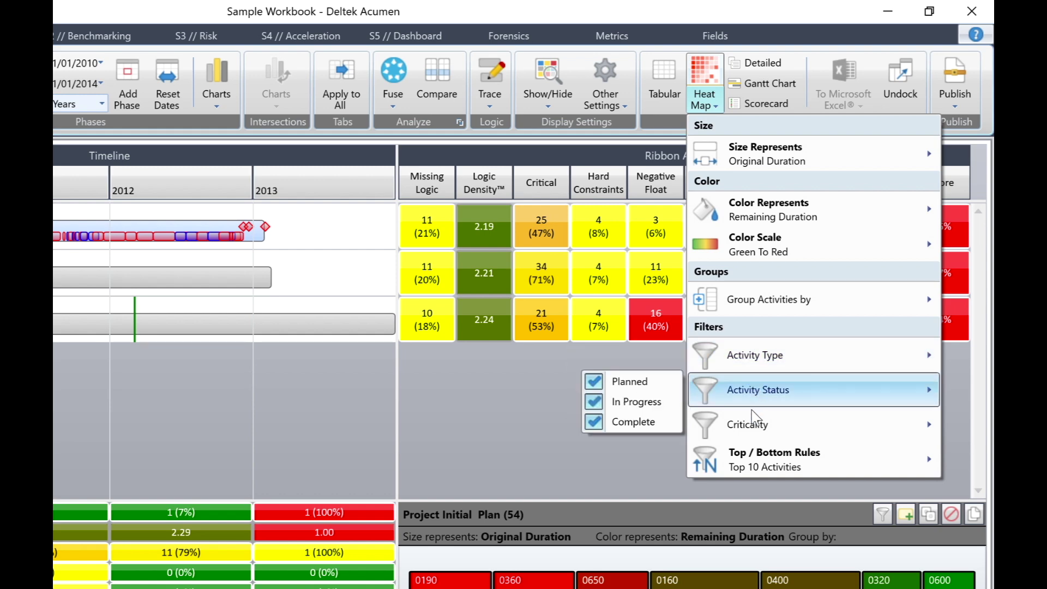
pyautogui.moveTo(754, 428)
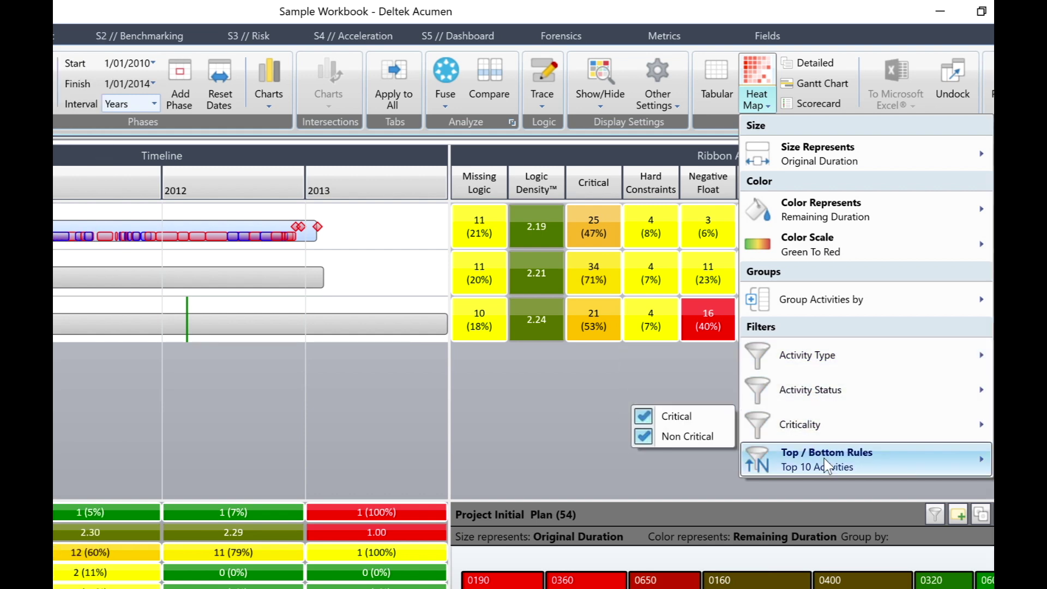
pyautogui.moveTo(826, 465)
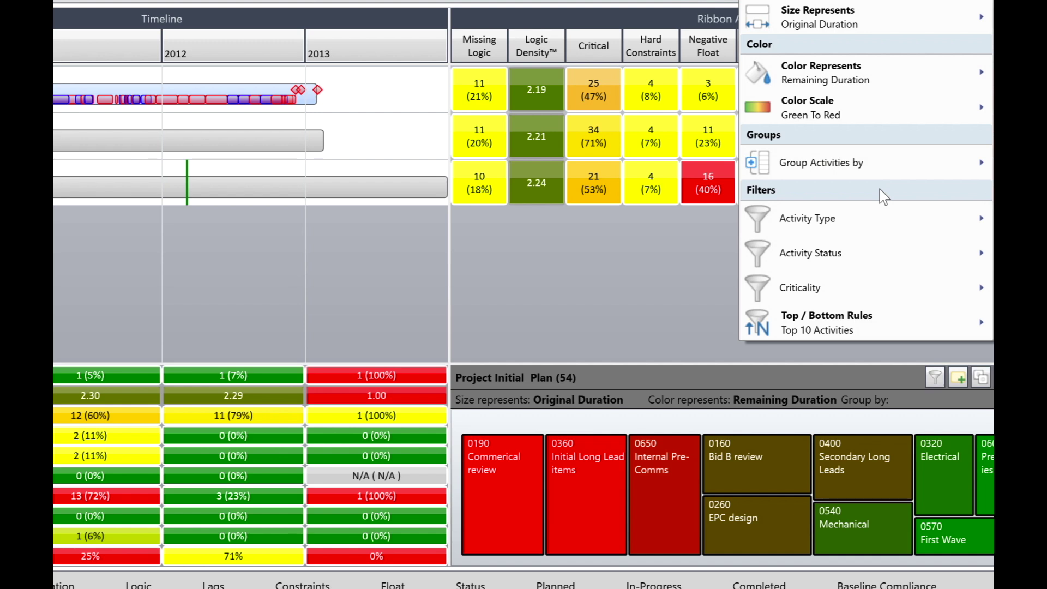
pyautogui.moveTo(852, 220)
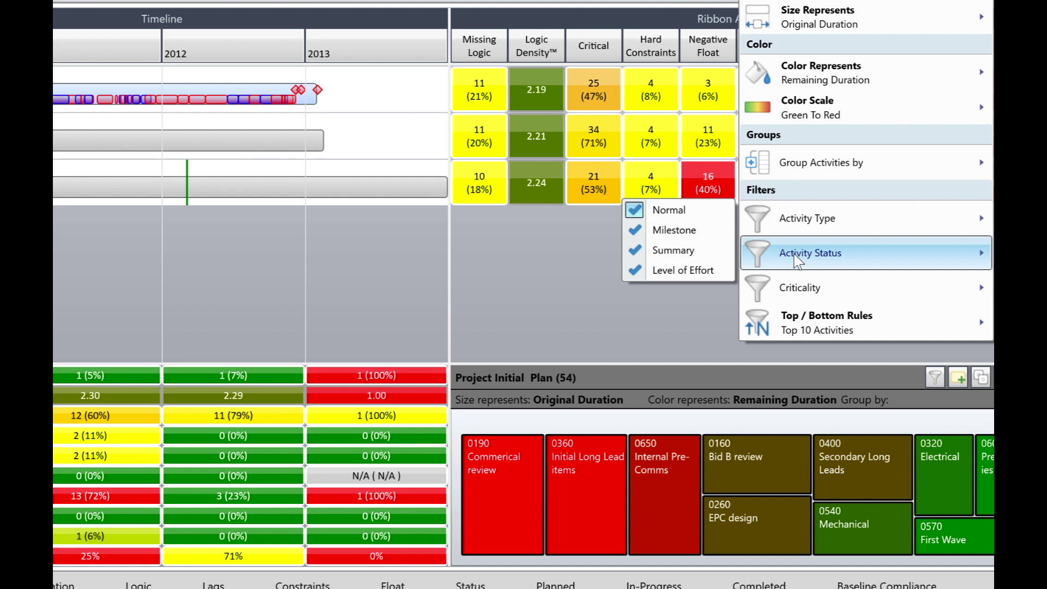
pyautogui.moveTo(795, 254)
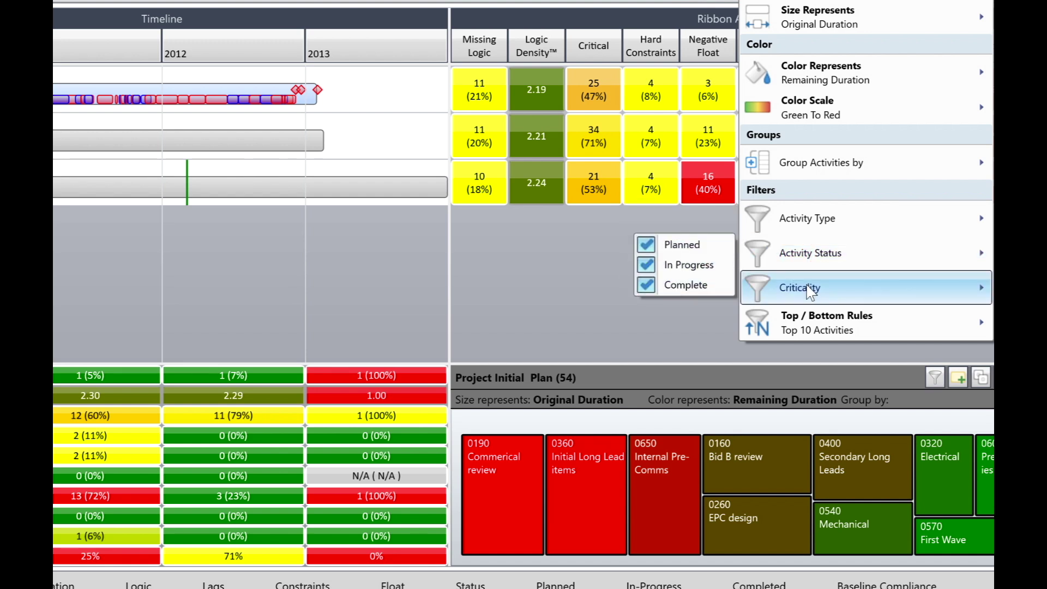
pyautogui.moveTo(811, 292)
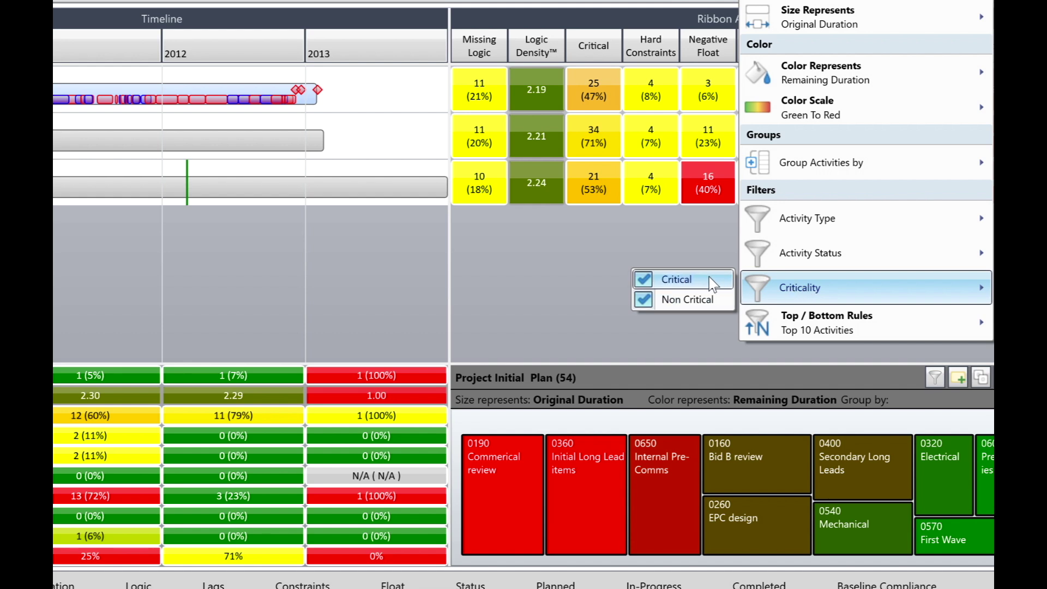
pyautogui.moveTo(789, 327)
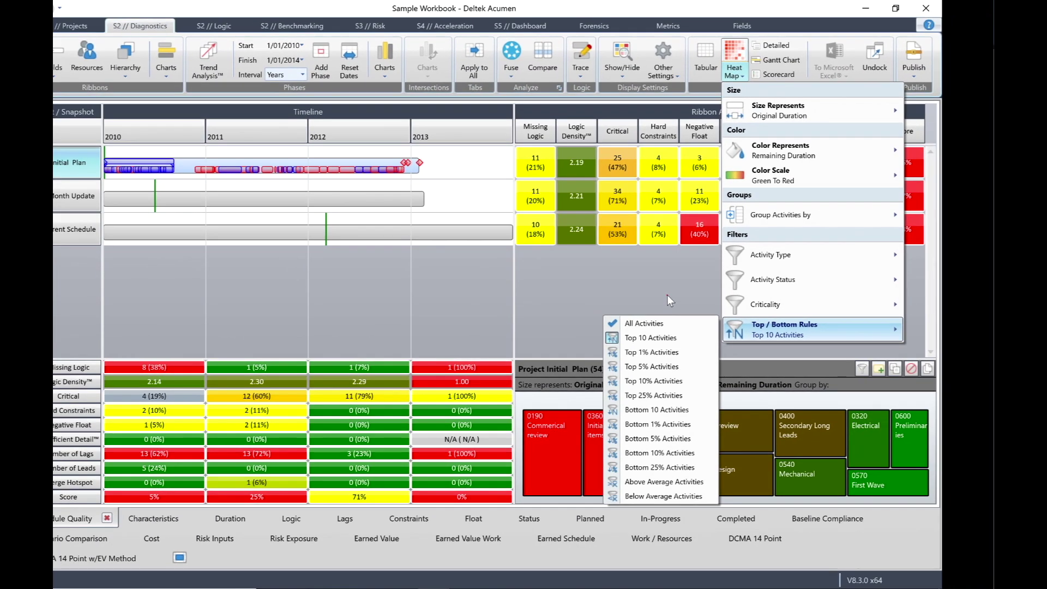
pyautogui.click(661, 275)
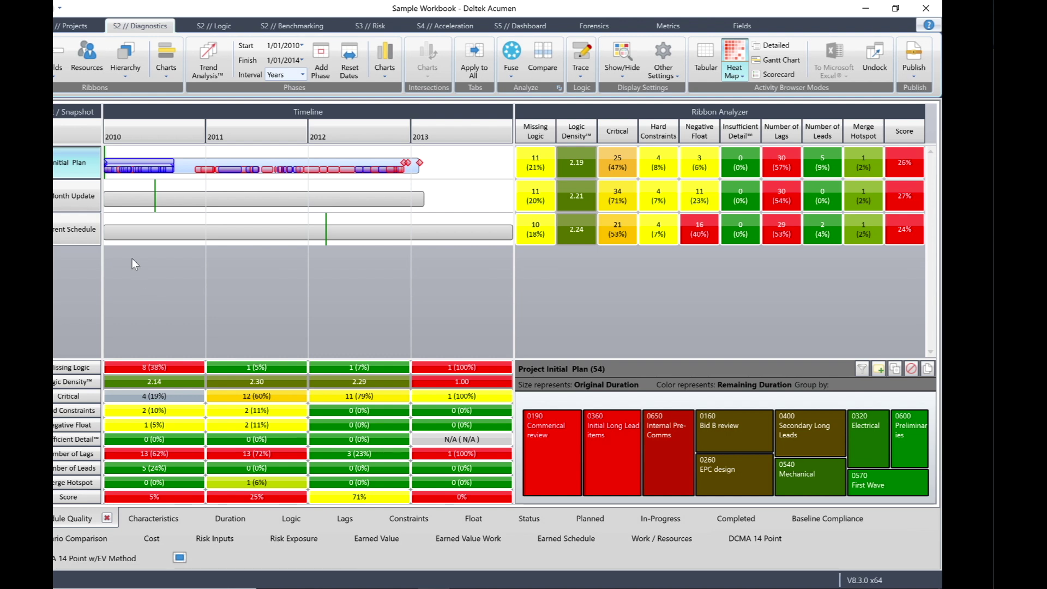
# Step: Show the activities behind the Critical metric of the Current Schedule project and undock the Activity Browser
pyautogui.click(94, 229)
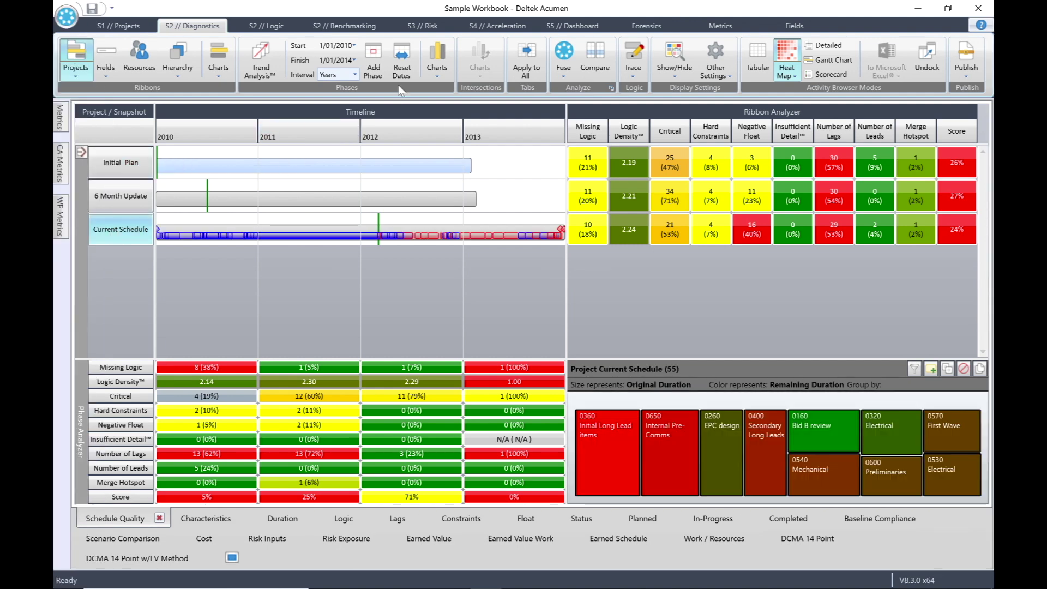
pyautogui.click(563, 60)
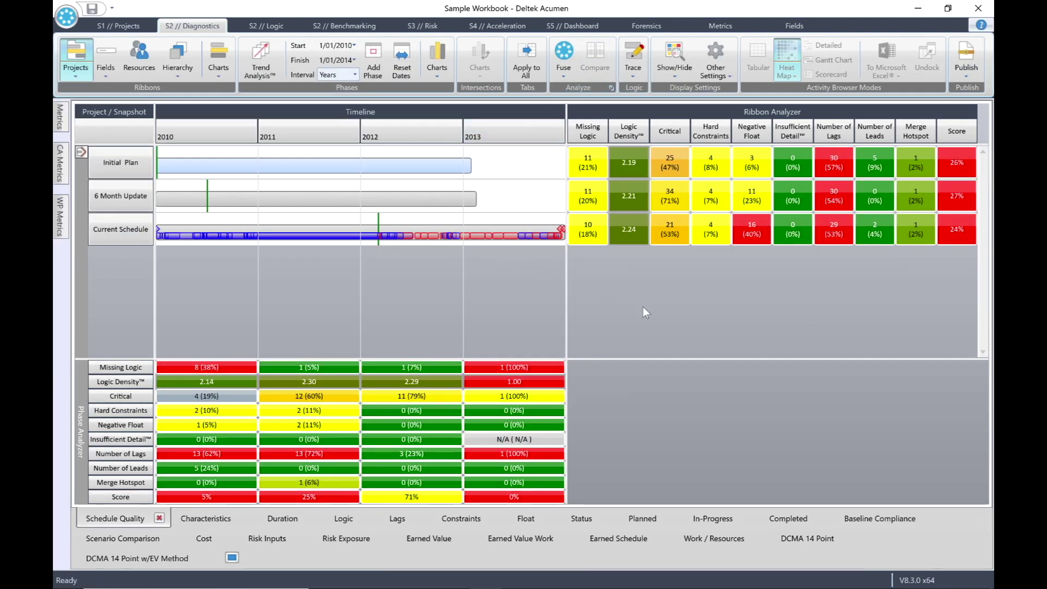
pyautogui.click(675, 232)
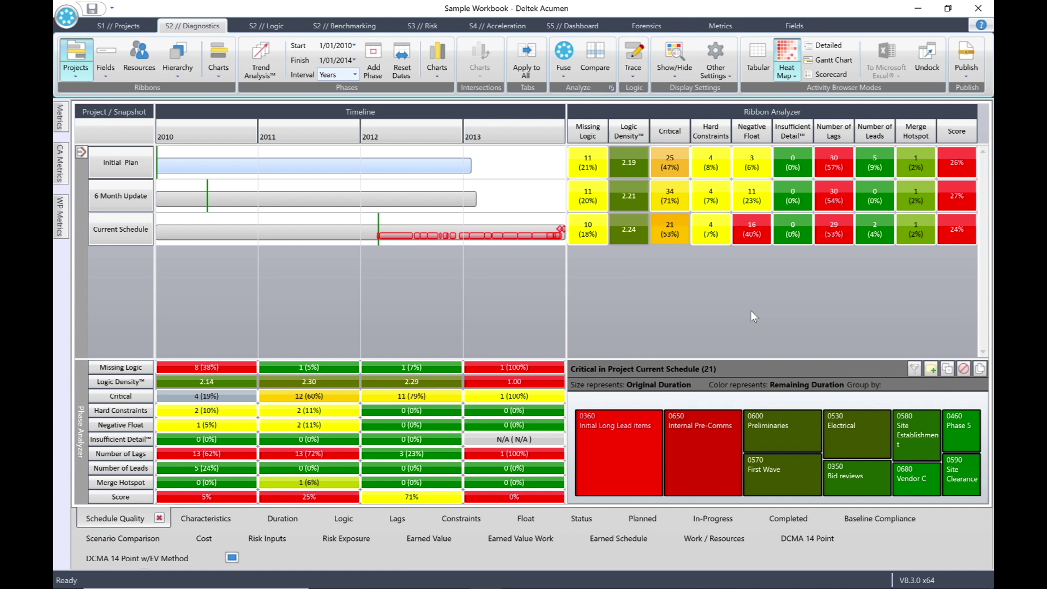
pyautogui.click(927, 57)
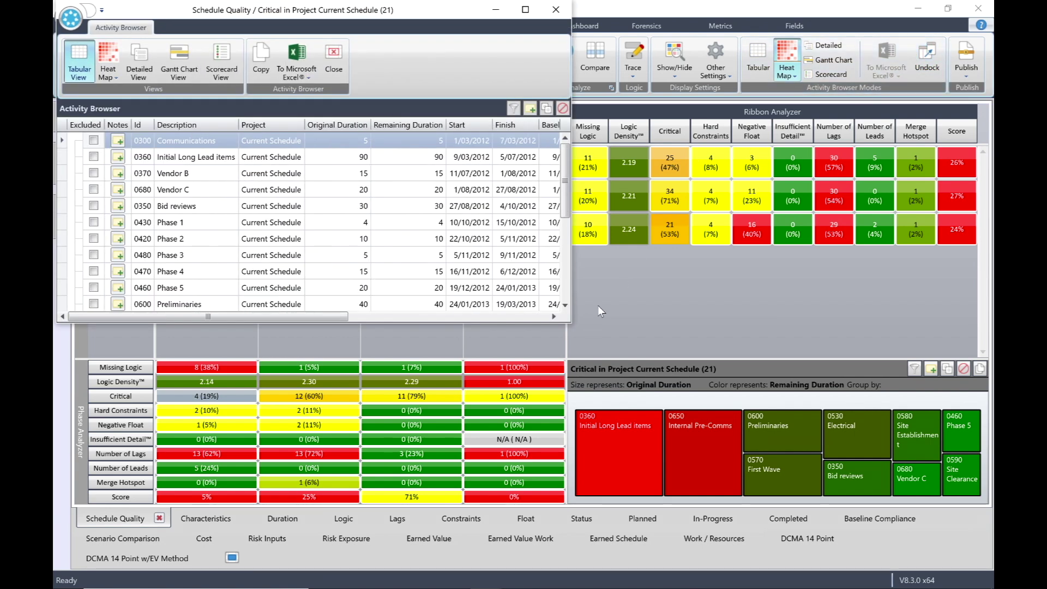
# Step: Set the heat map's size to represent Remaining Duration and its color to represent Remaining Work
pyautogui.click(105, 72)
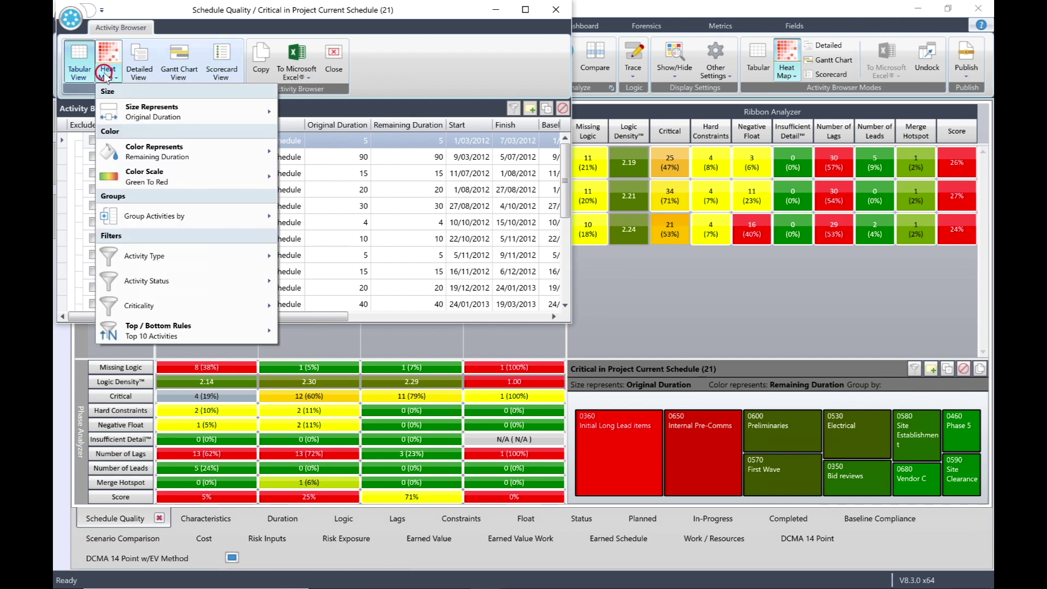
pyautogui.click(148, 107)
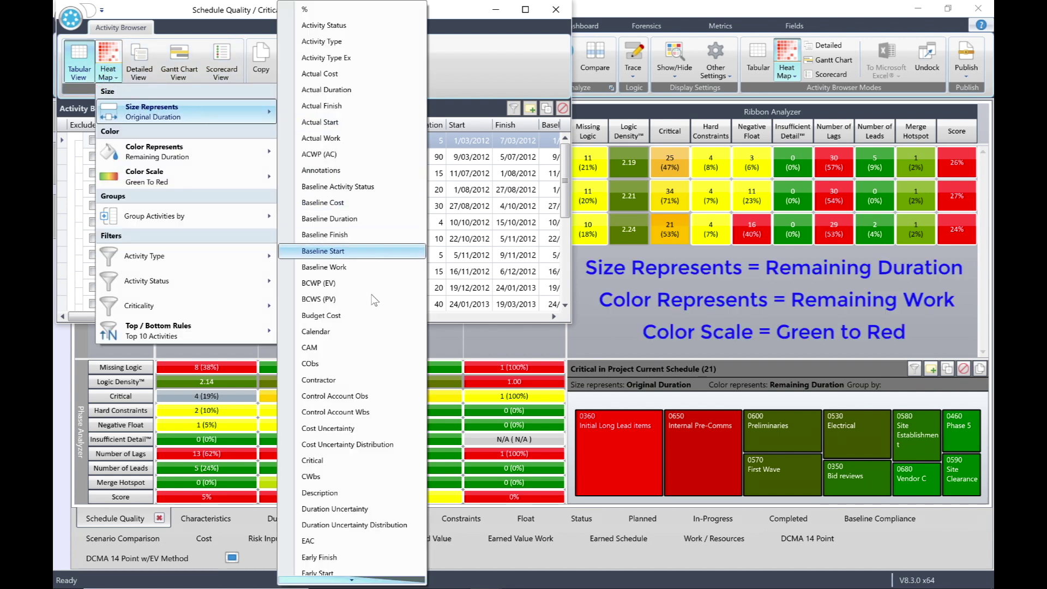
pyautogui.click(350, 286)
pyautogui.click(111, 72)
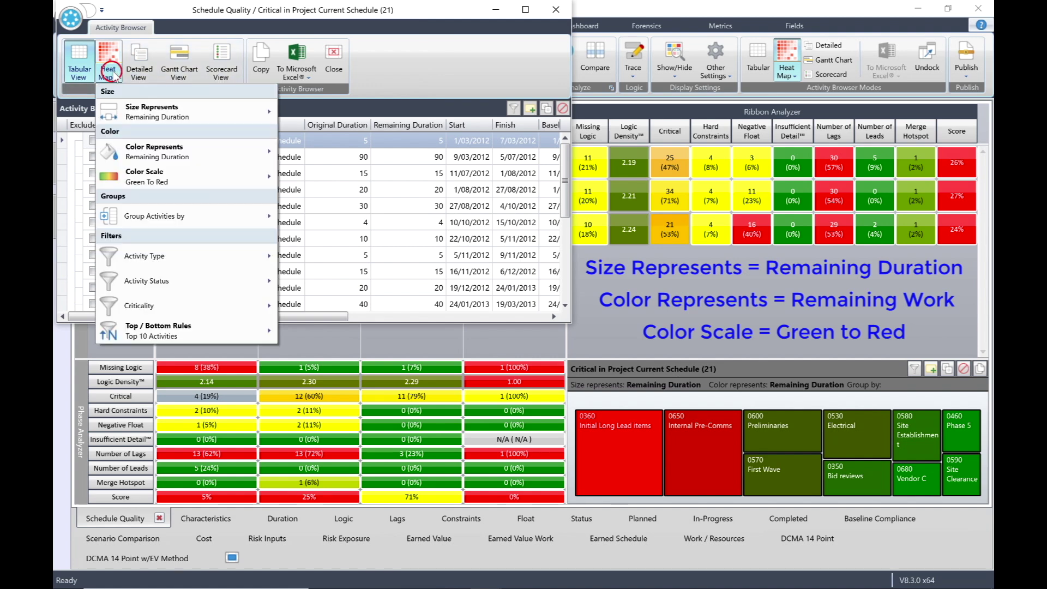
pyautogui.click(173, 158)
pyautogui.scroll(-5, 352, 218)
pyautogui.click(319, 297)
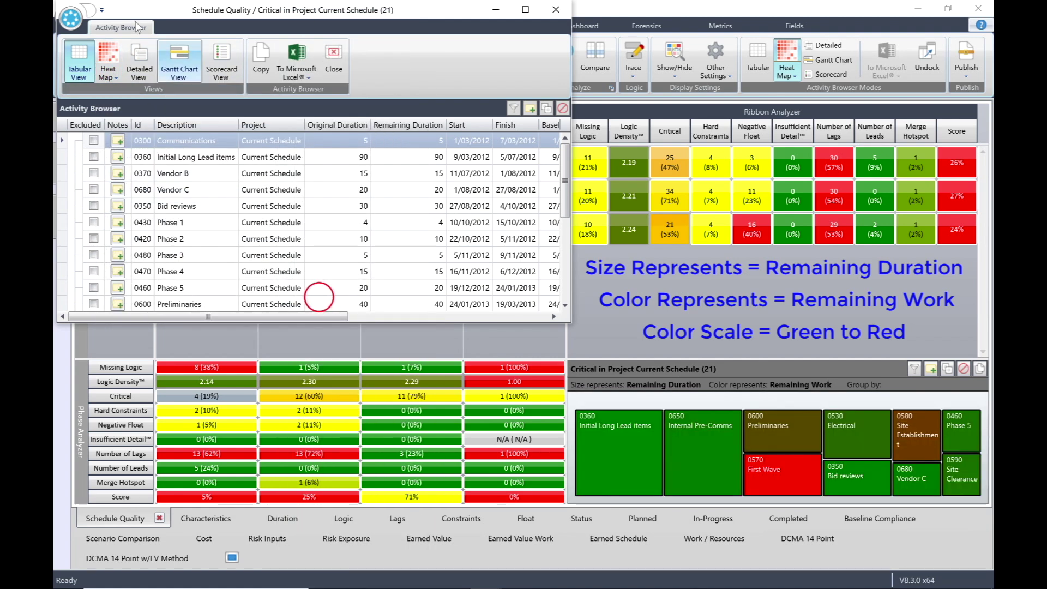
# Step: Check the heat map's Color Scale options and keep Green to Red
pyautogui.click(109, 72)
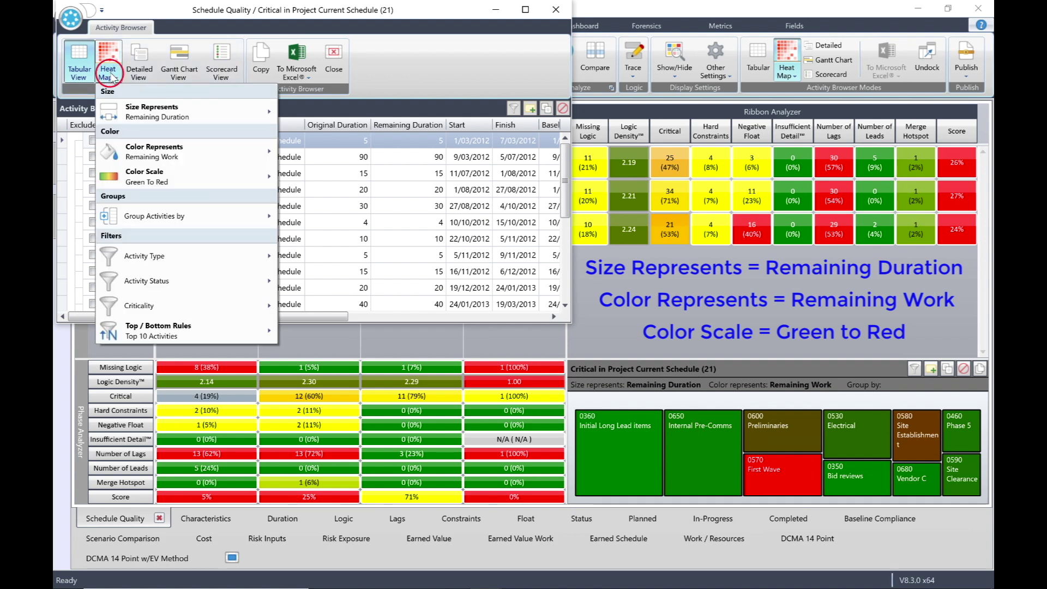
pyautogui.click(136, 179)
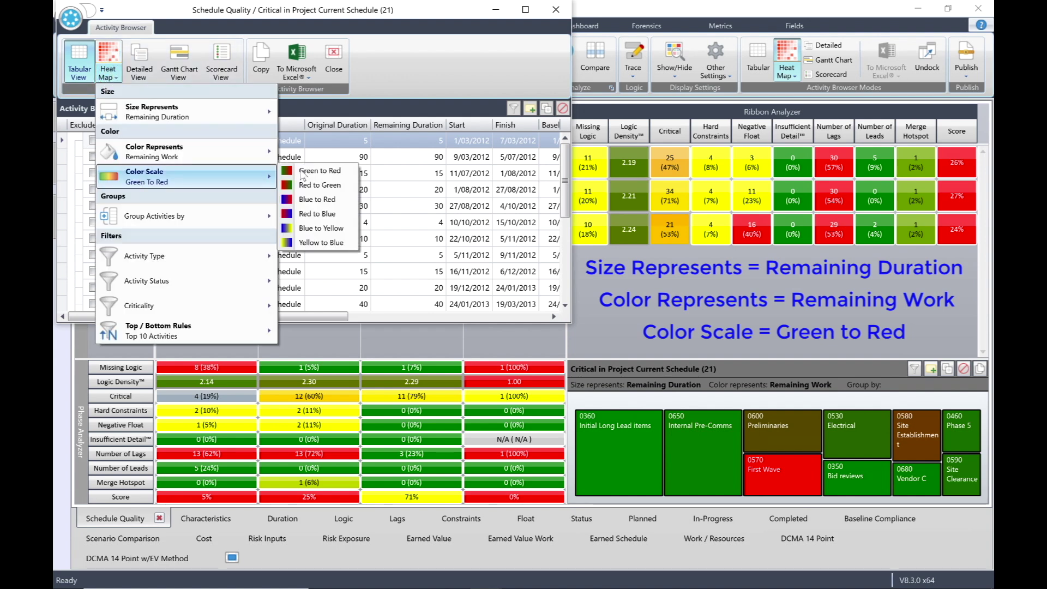
pyautogui.click(406, 82)
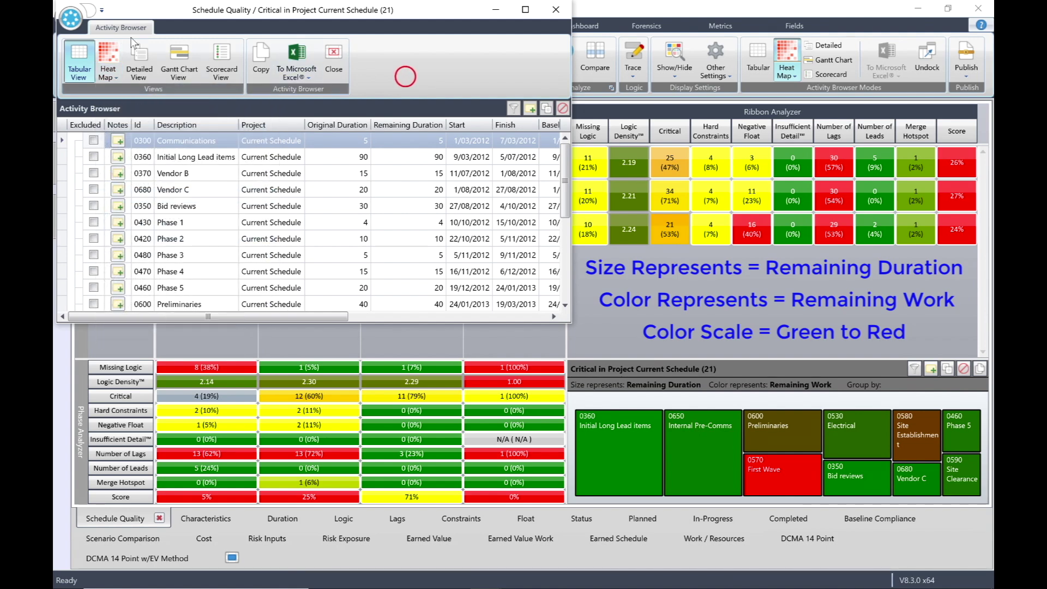
# Step: Show the Current Schedule's critical activities as a heat map in the undocked Activity Browser, and close that window
pyautogui.click(106, 51)
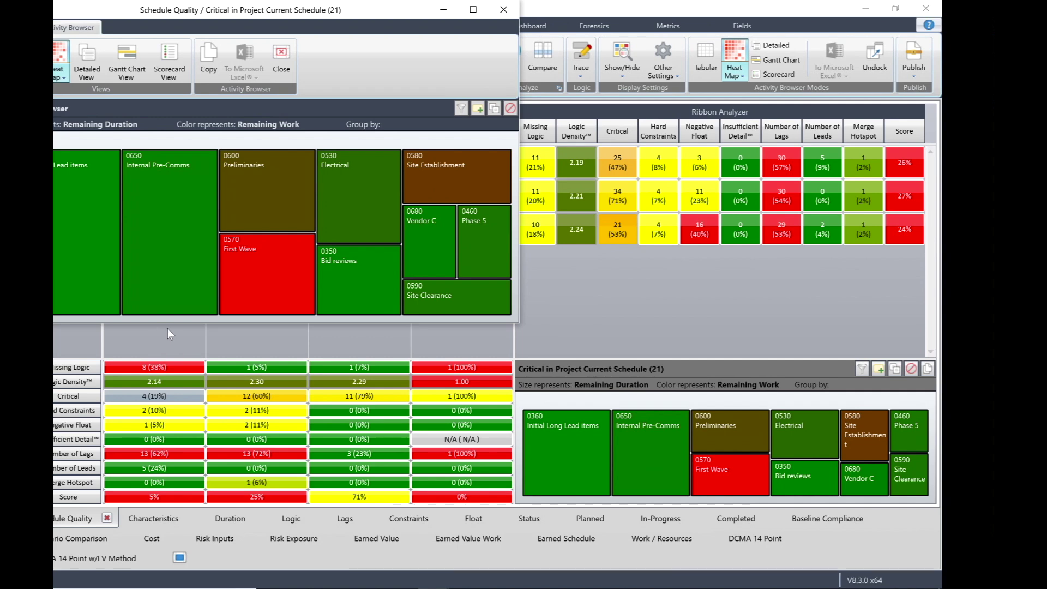
pyautogui.click(504, 12)
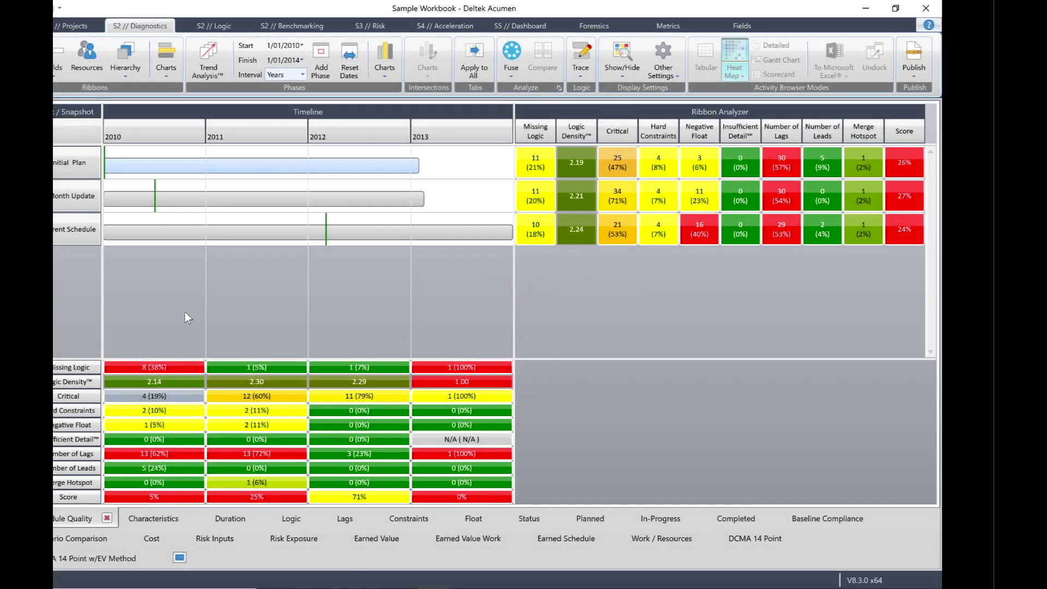
# Step: Show the Initial Plan project's activities in Detailed view and examine the field values of Competitive Analysis and Electrical design
pyautogui.click(62, 163)
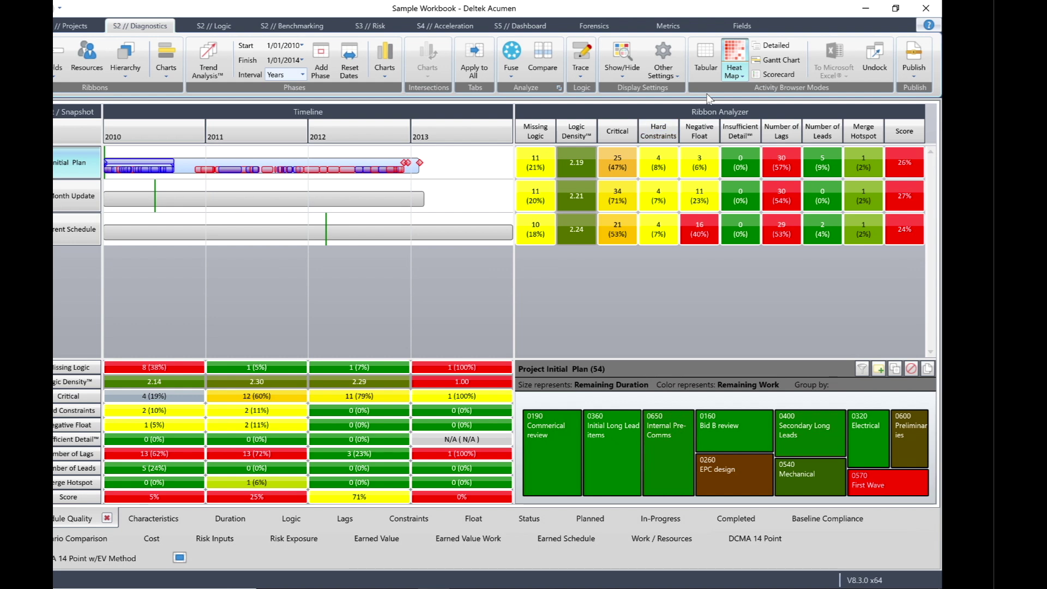
pyautogui.click(771, 48)
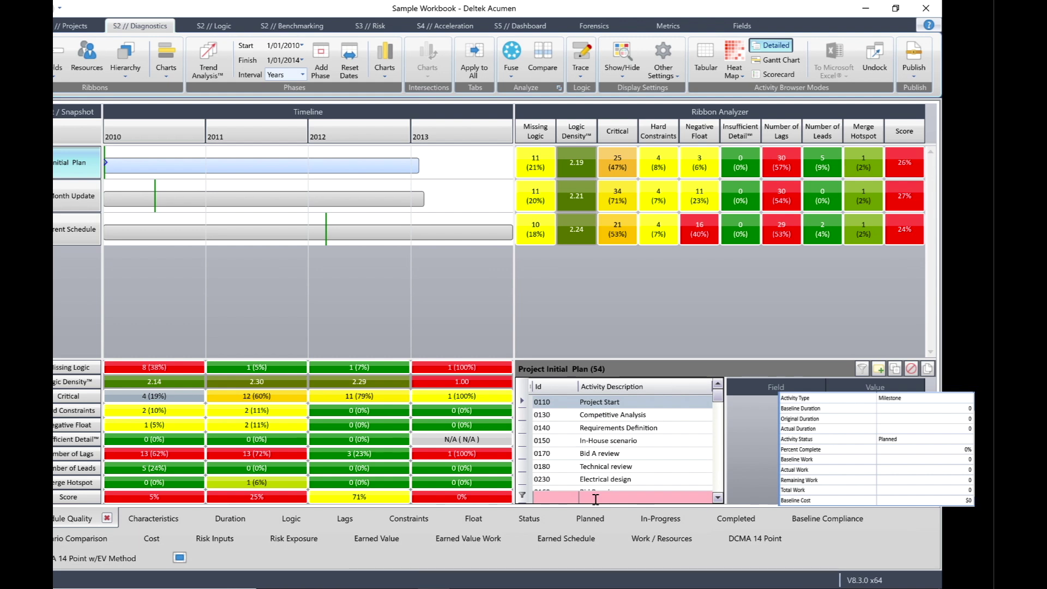
pyautogui.click(554, 416)
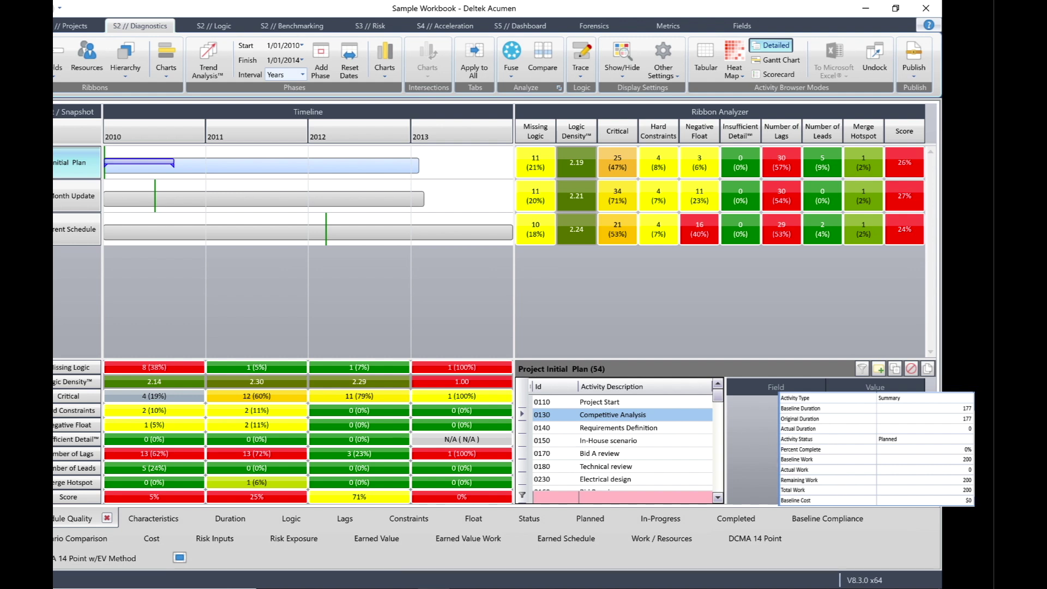
pyautogui.scroll(-10, 876, 449)
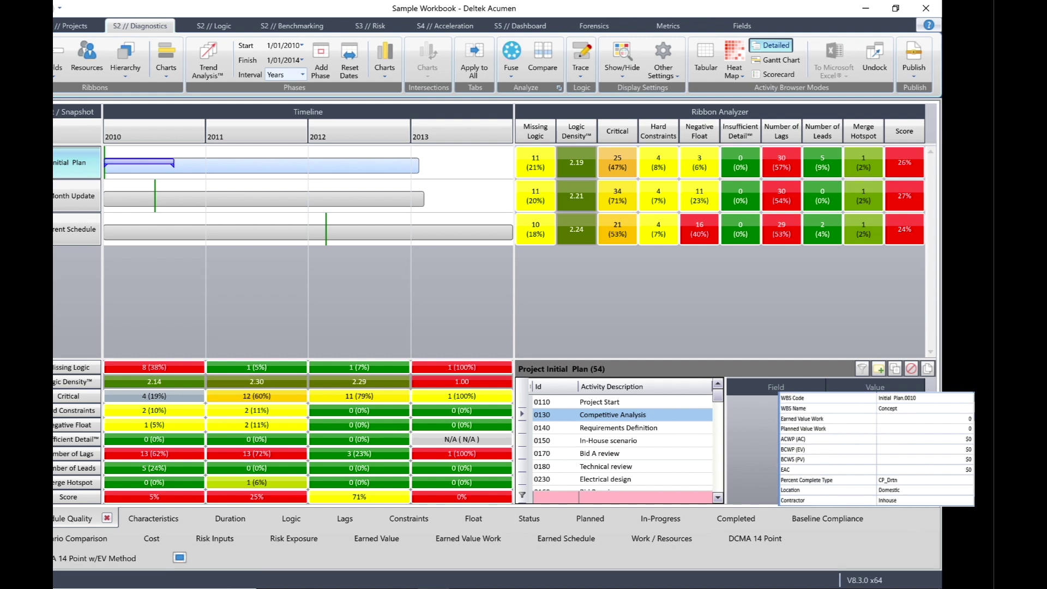
pyautogui.scroll(10, 876, 449)
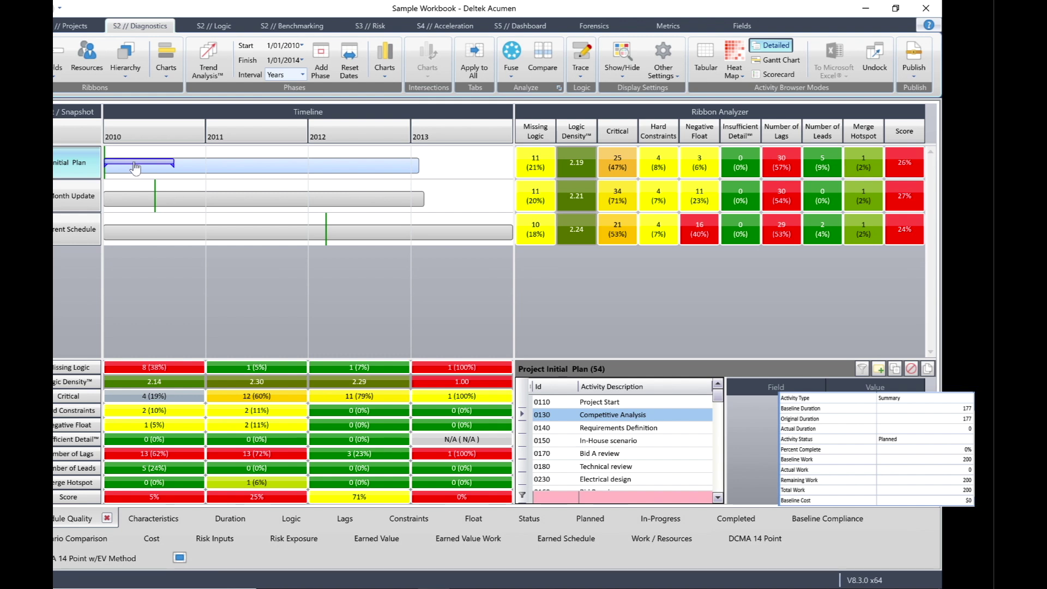
pyautogui.click(543, 479)
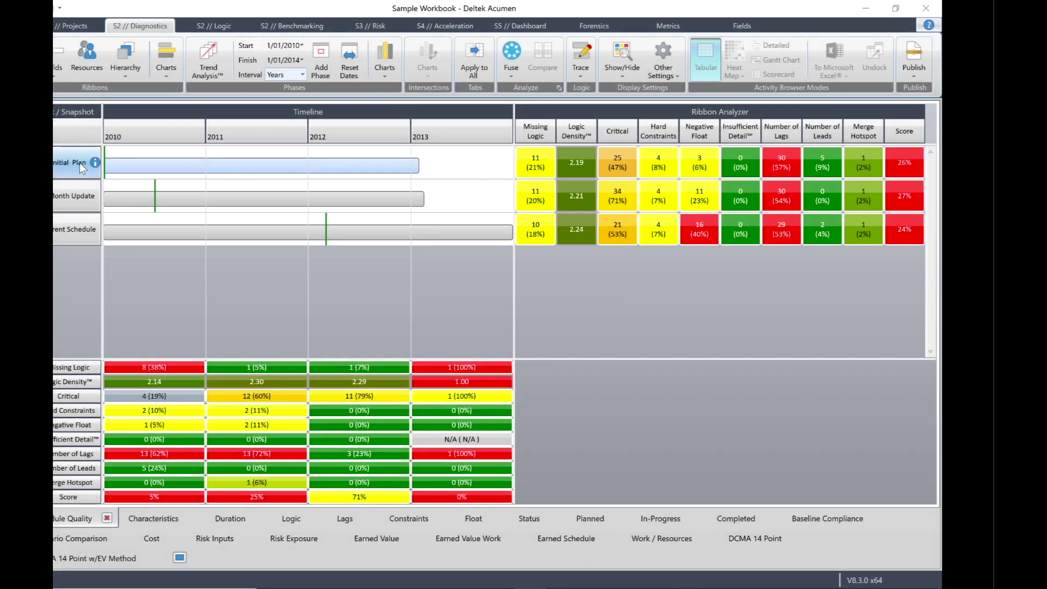
# Step: View the Initial Plan's activities as a Gantt chart, including those behind its Critical and Number of Leads metrics
pyautogui.click(69, 163)
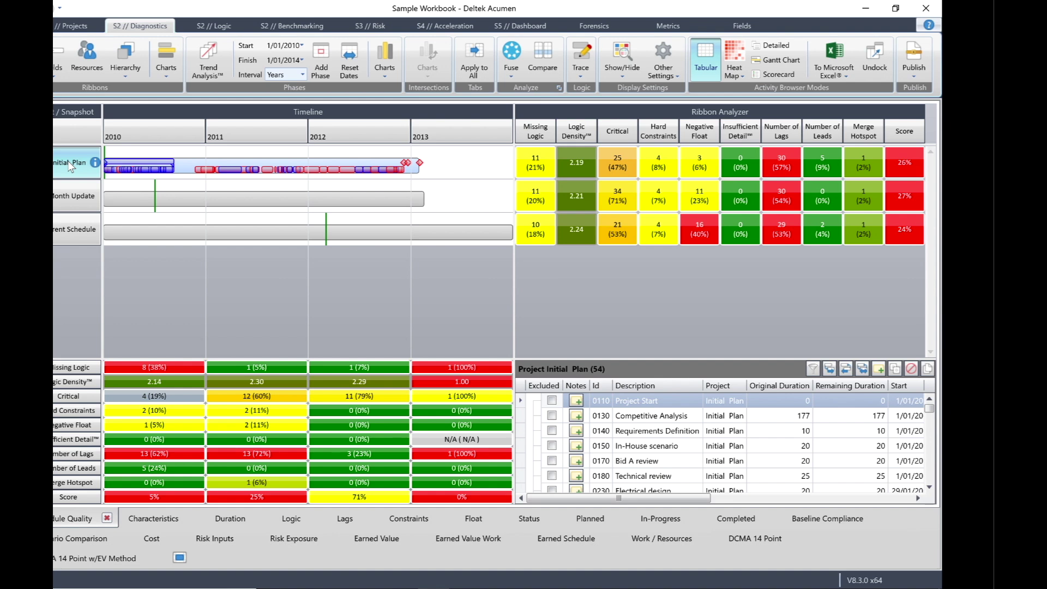
pyautogui.click(777, 60)
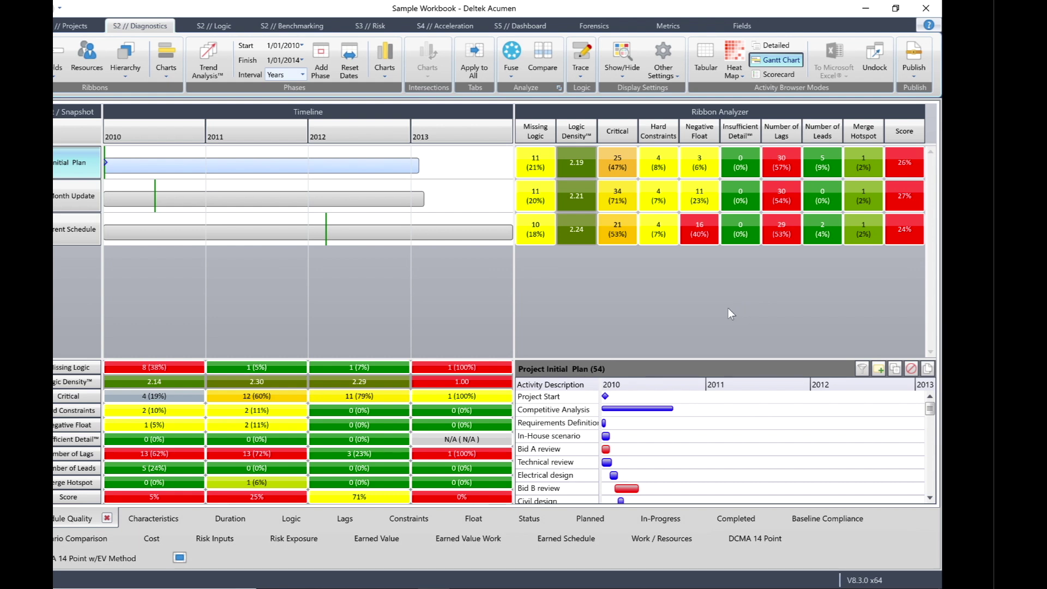
pyautogui.click(622, 162)
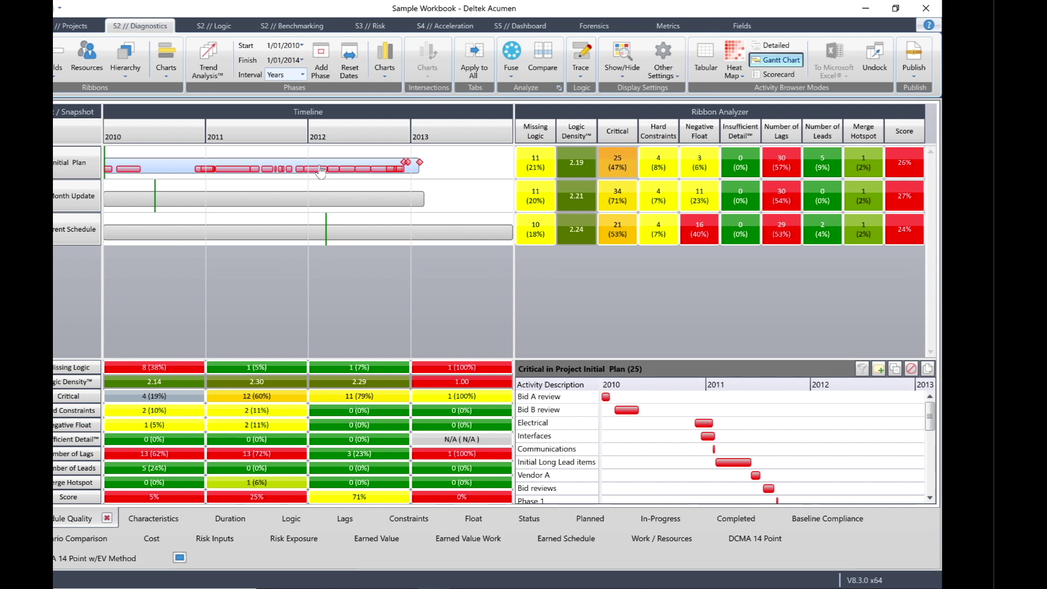
pyautogui.click(823, 166)
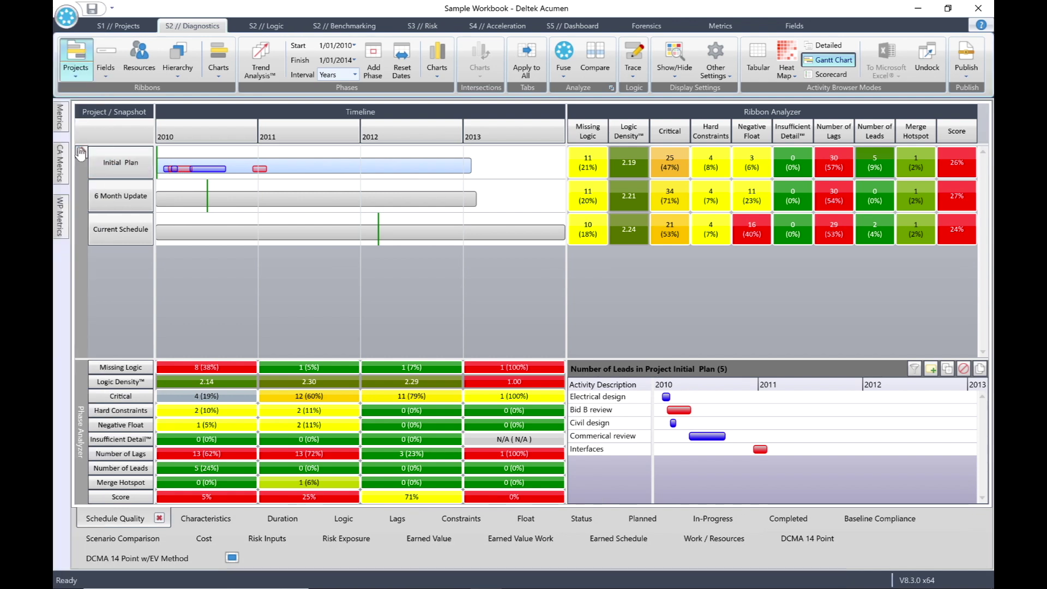
# Step: Regenerate the project ribbons and recalculate their metrics with Fuse
pyautogui.click(79, 148)
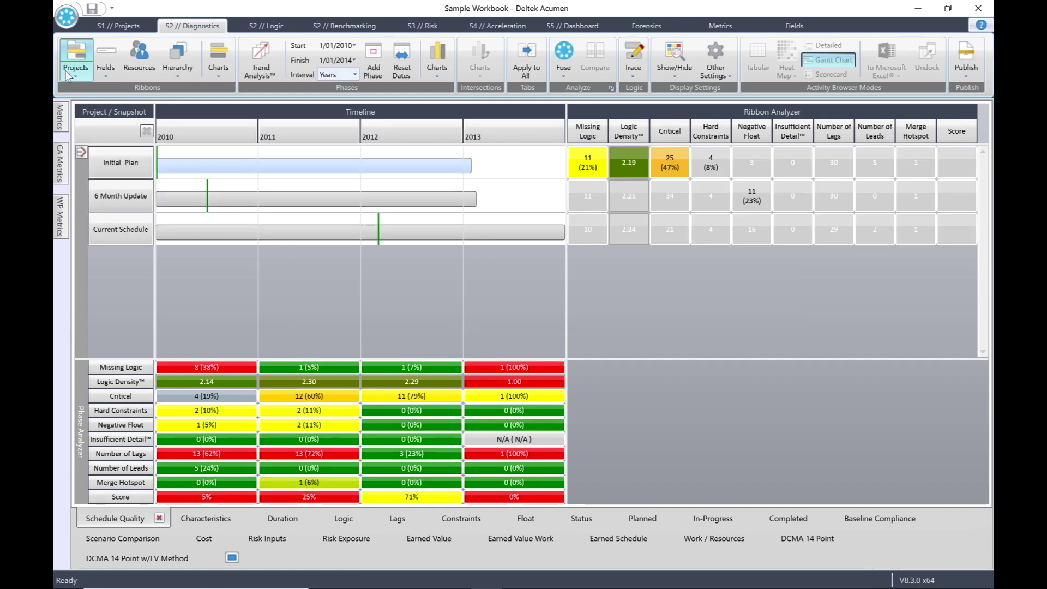
pyautogui.click(74, 51)
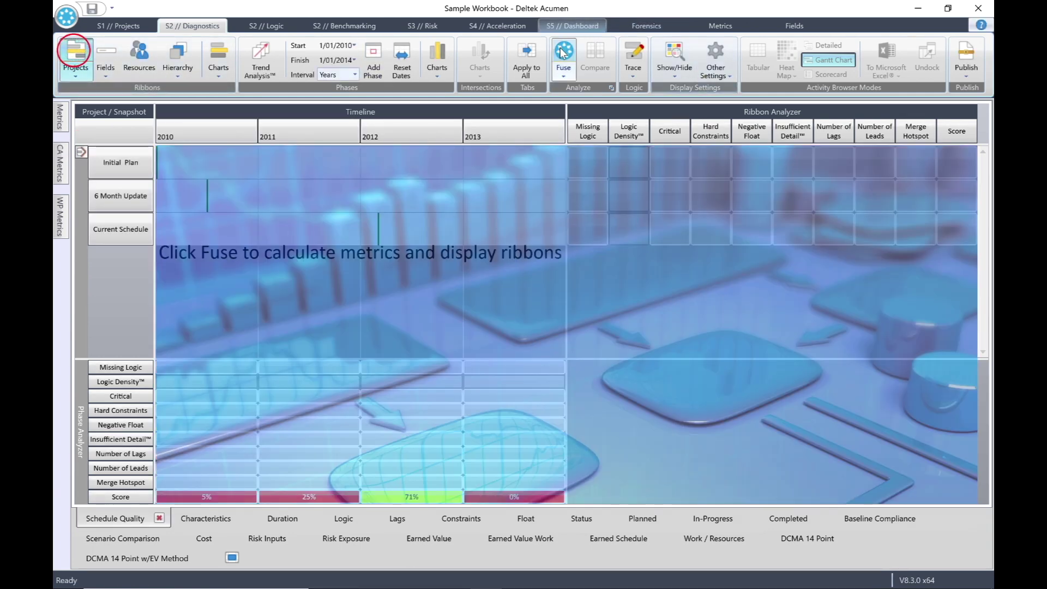
pyautogui.click(564, 49)
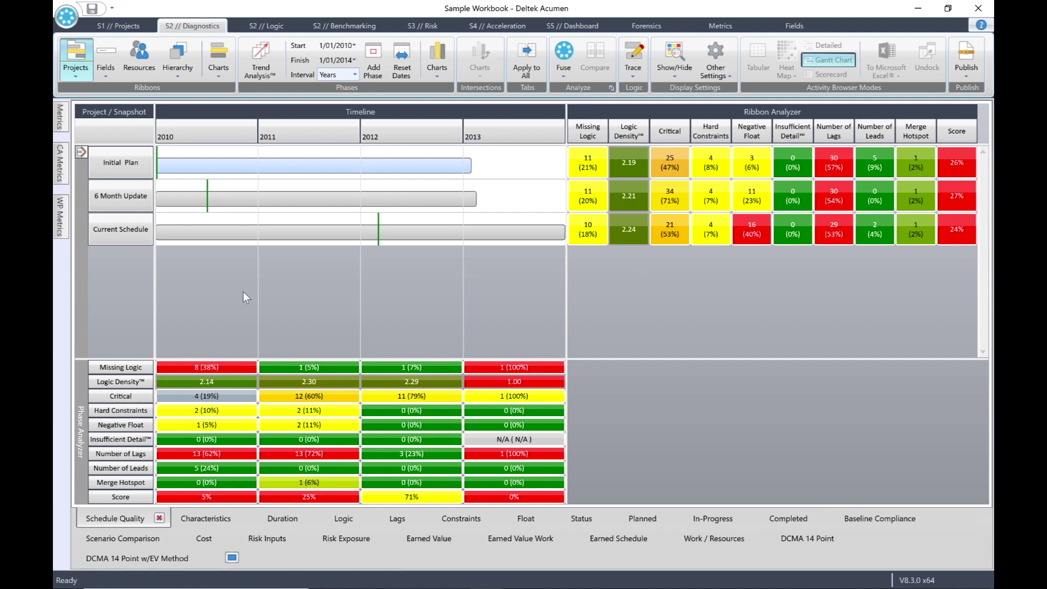
# Step: Show the Initial Plan's activities in Scorecard view, including those behind its Missing Logic metric
pyautogui.click(119, 163)
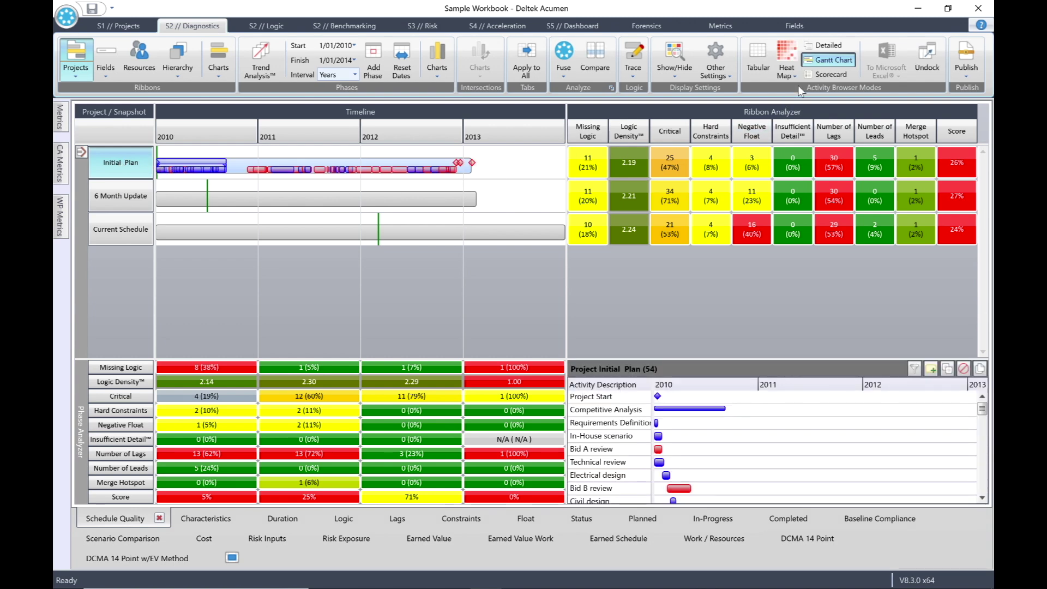
pyautogui.click(823, 75)
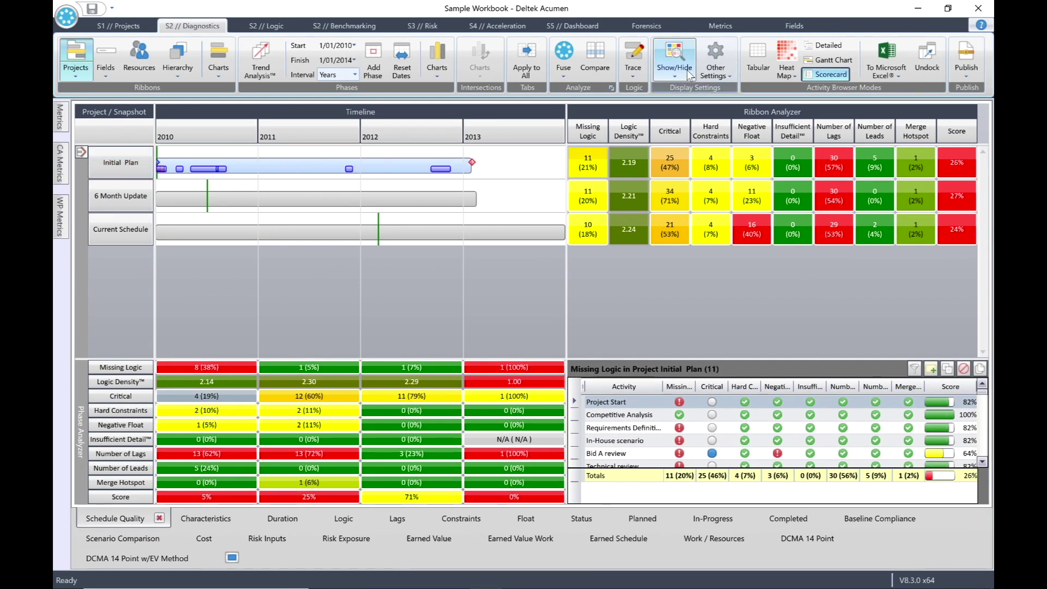
# Step: Exclude activity 0110 Project Start from the Initial Plan's analysis, return to Scorecard view and recalculate the ribbon metrics
pyautogui.click(757, 55)
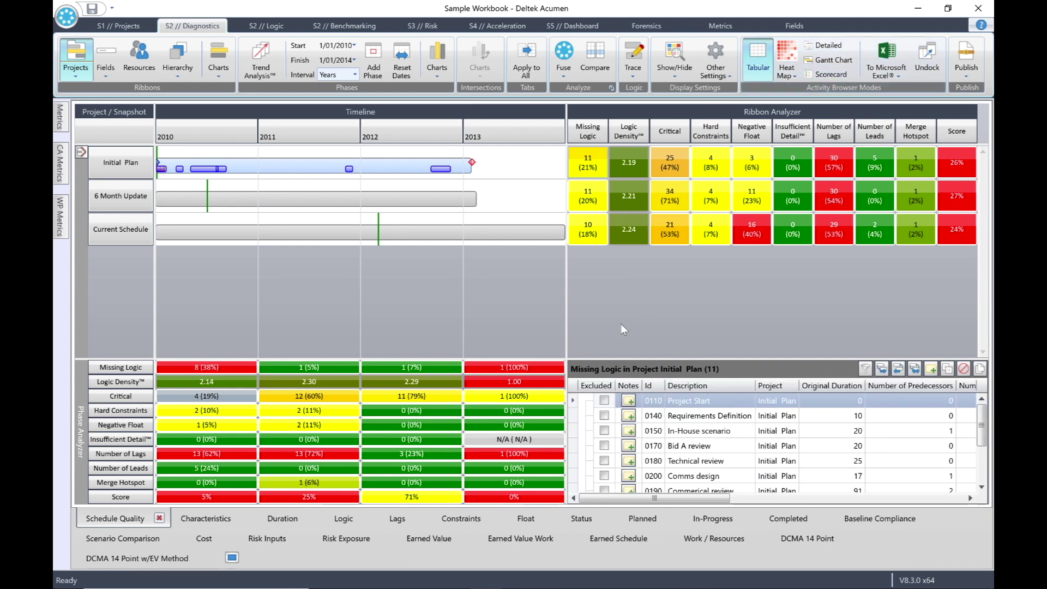
pyautogui.click(604, 400)
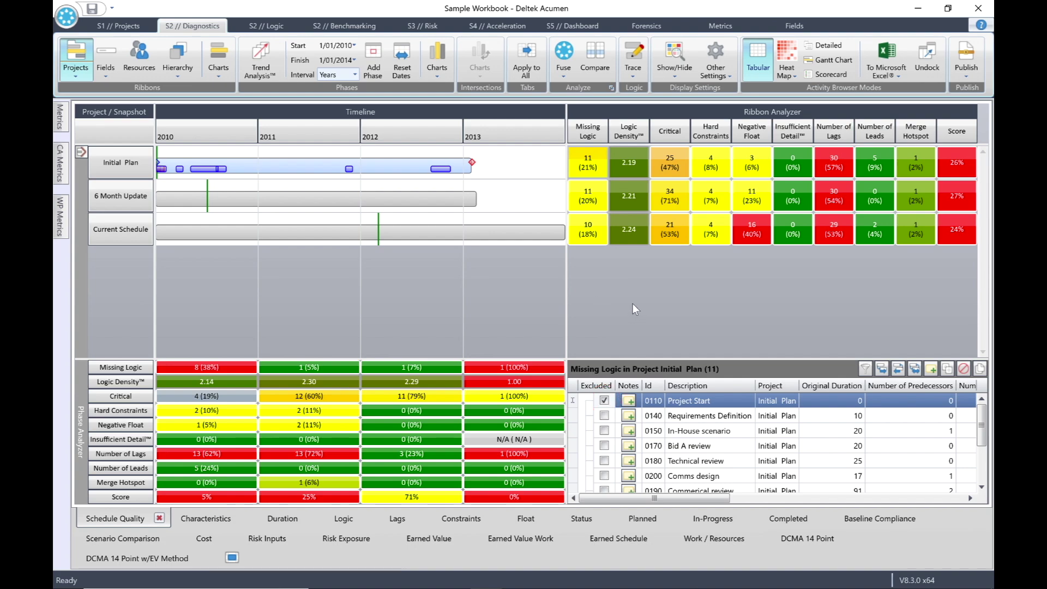
pyautogui.click(820, 73)
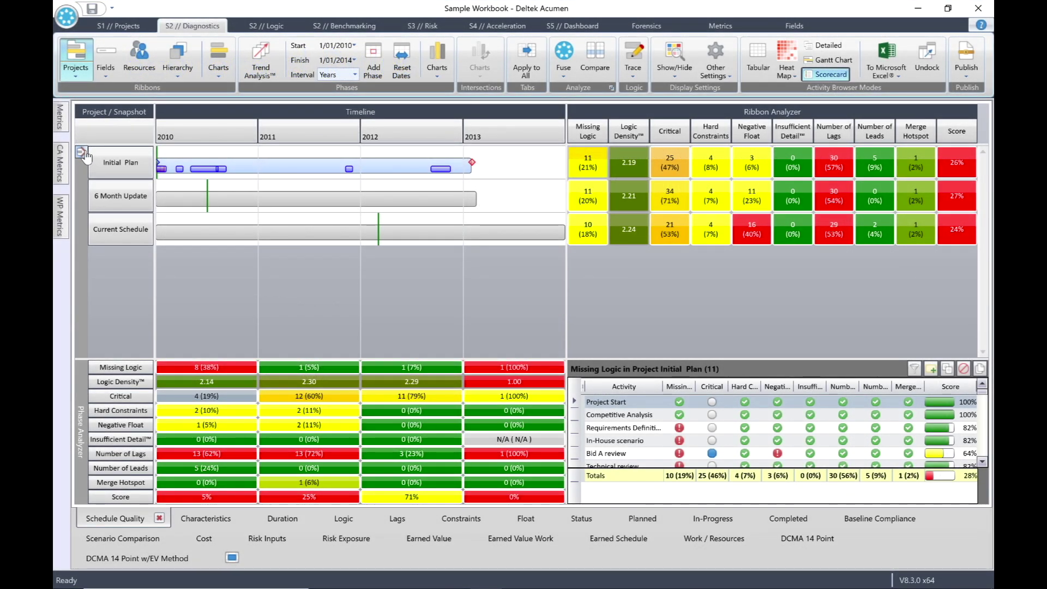
pyautogui.click(83, 155)
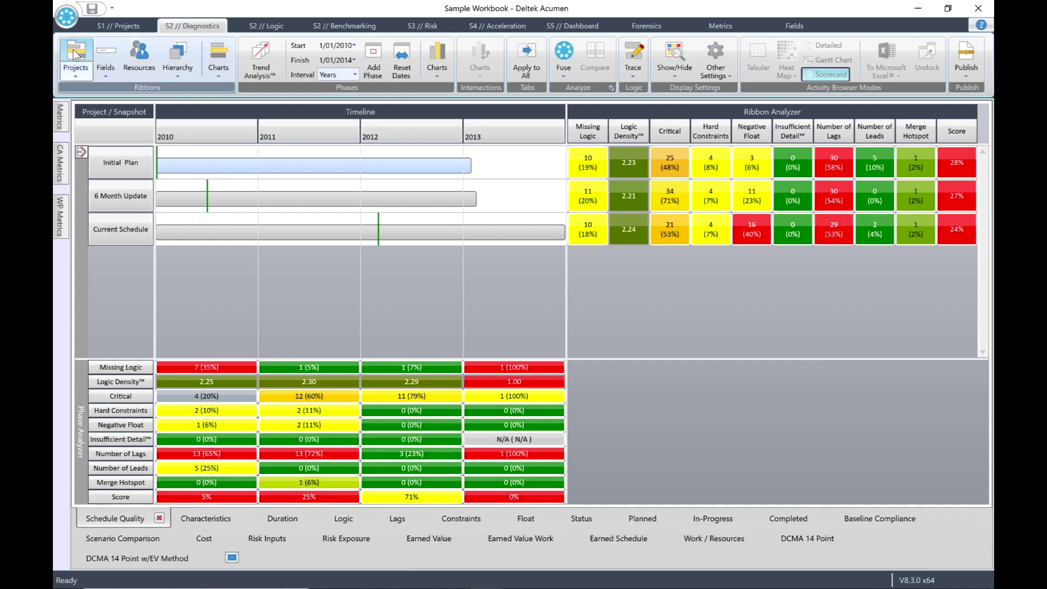
# Step: Reset the project ribbons and close Sample Workbook without saving the changes
pyautogui.click(75, 53)
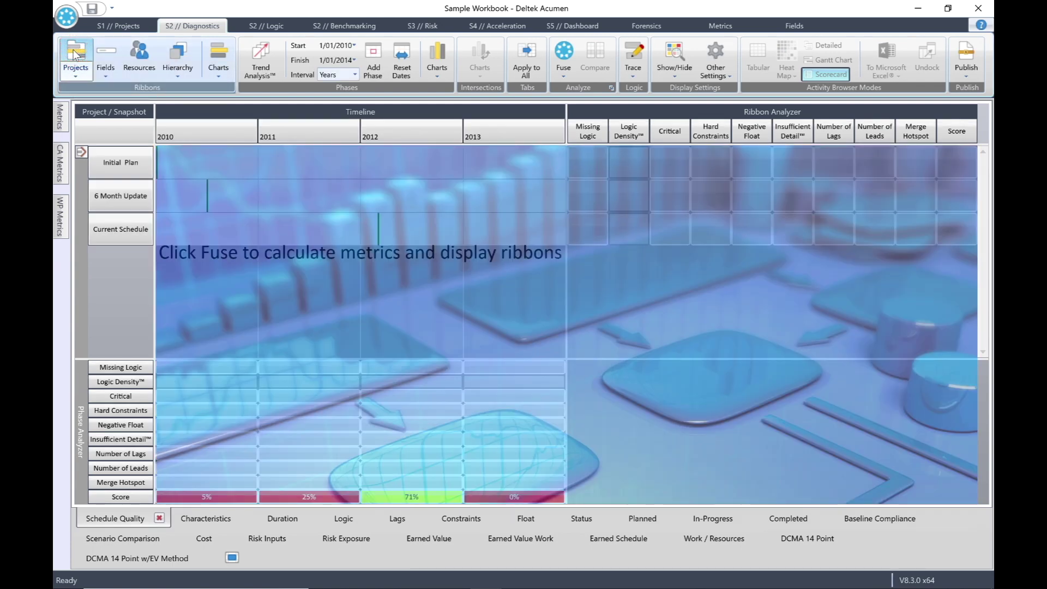
pyautogui.click(66, 17)
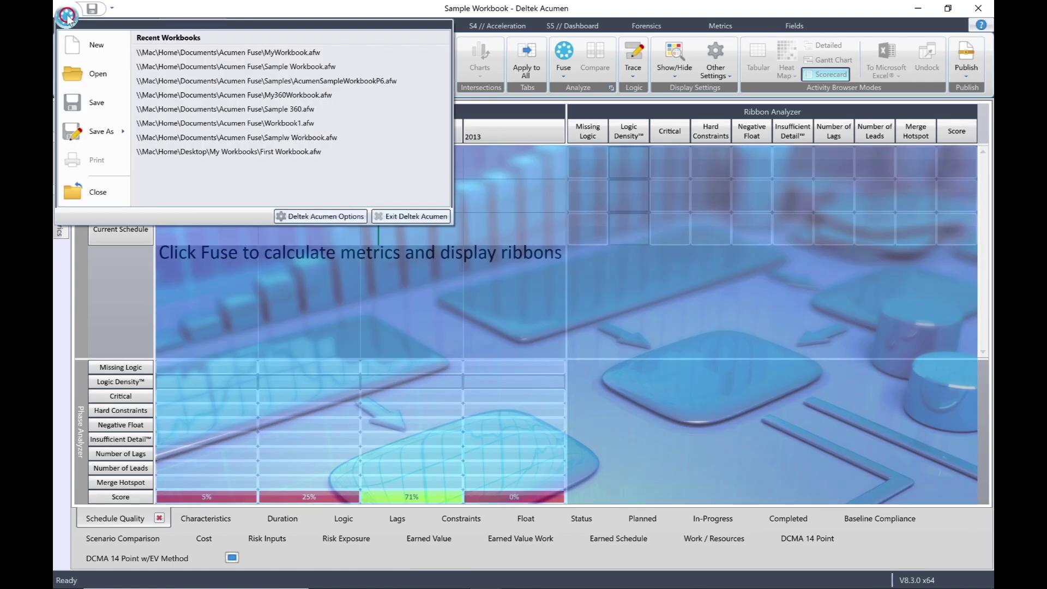
pyautogui.click(98, 193)
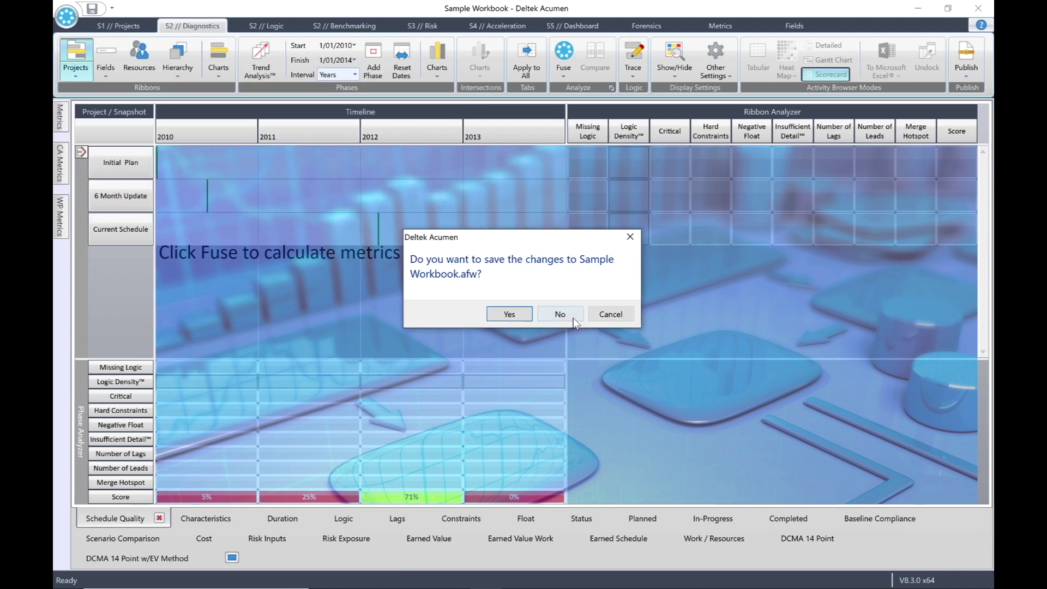
pyautogui.click(555, 312)
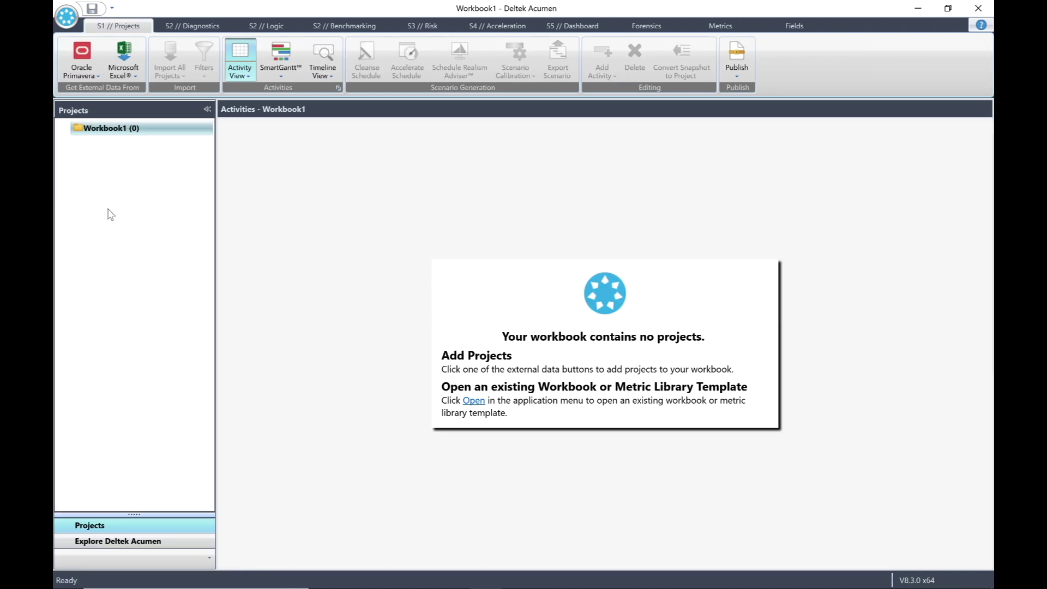
# Step: Open the recent workbook MyWorkbook.afw and calculate its S2 // Diagnostics metrics with Fuse
pyautogui.click(68, 14)
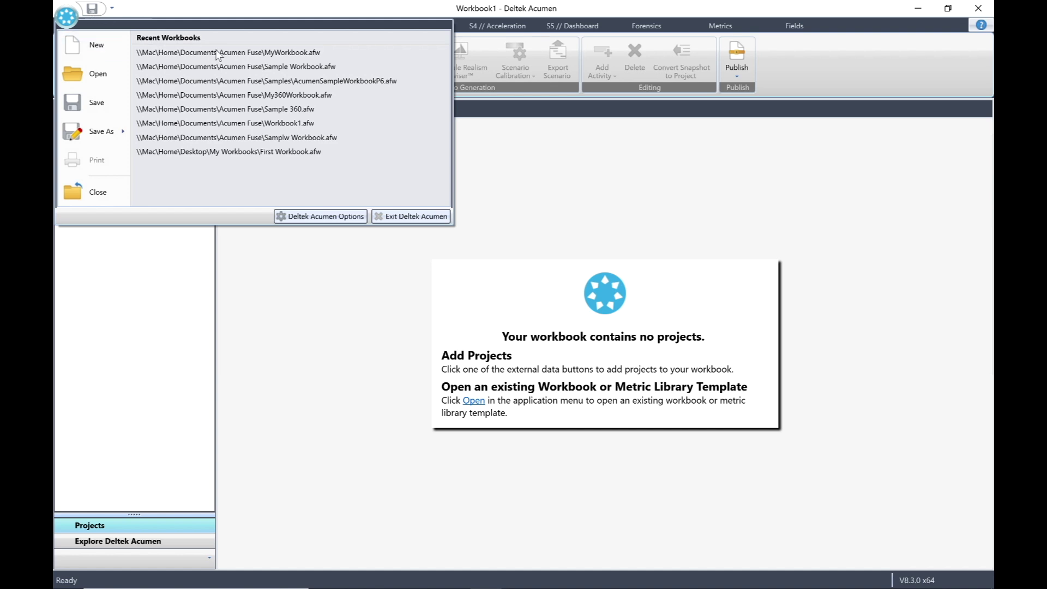
pyautogui.click(276, 53)
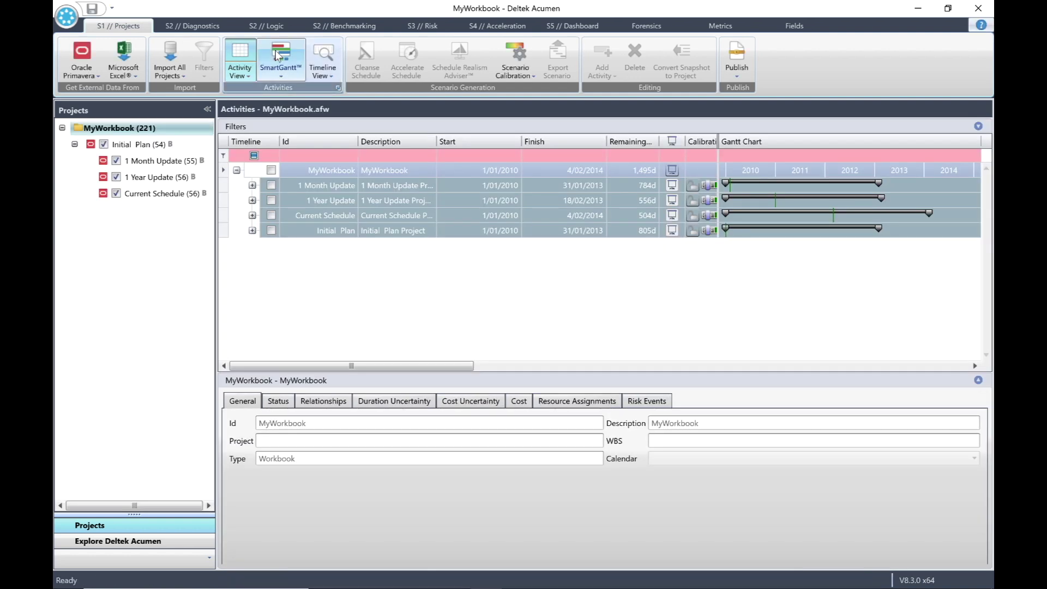
pyautogui.click(188, 22)
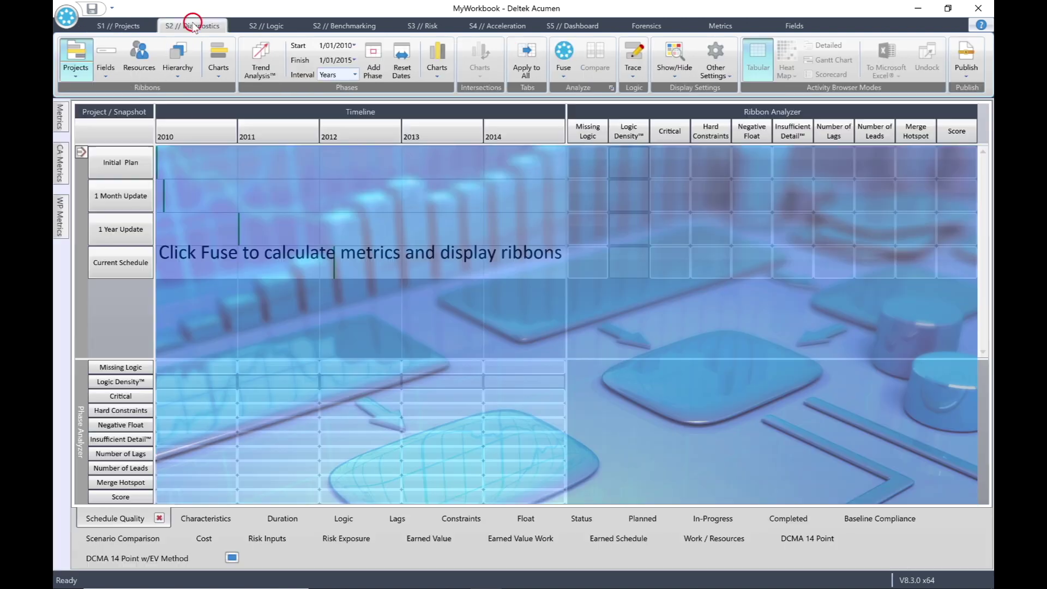
pyautogui.click(563, 52)
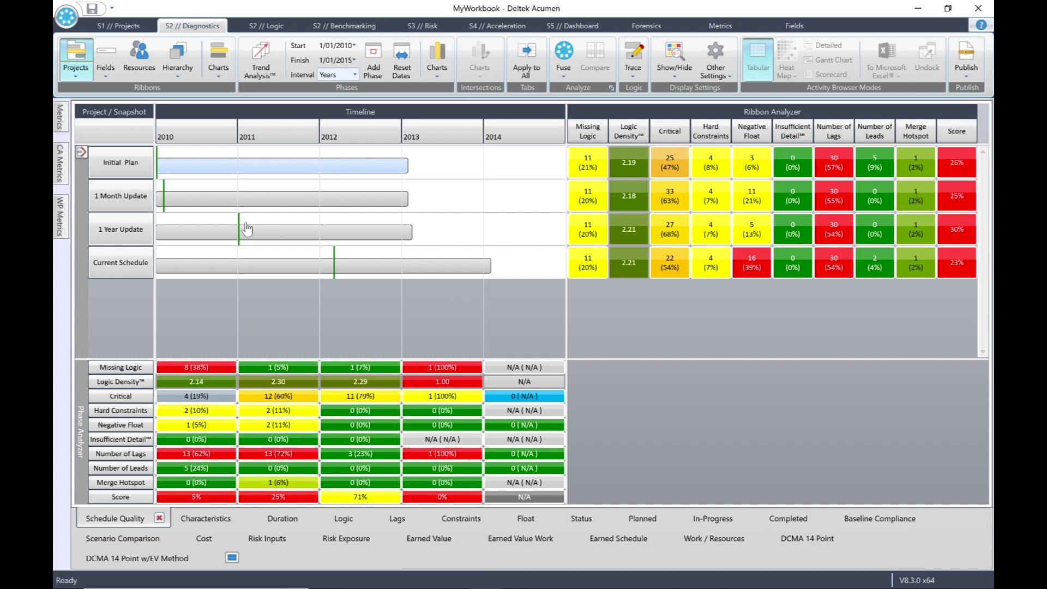
# Step: Show the activities behind the Initial Plan's Number of Leads metric and undock the Activity Browser
pyautogui.click(109, 159)
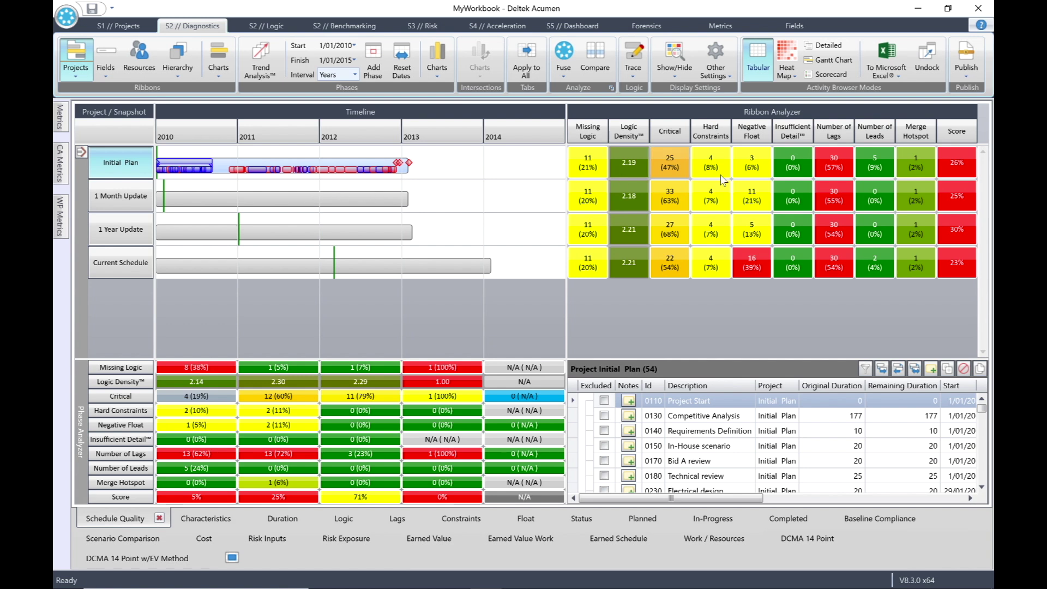
pyautogui.click(875, 158)
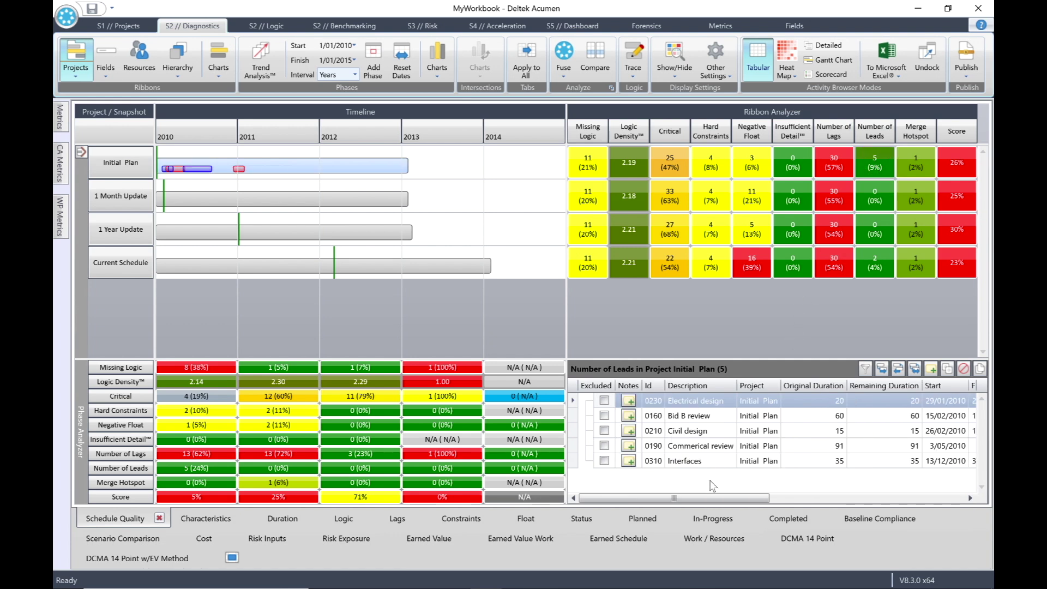
pyautogui.click(927, 54)
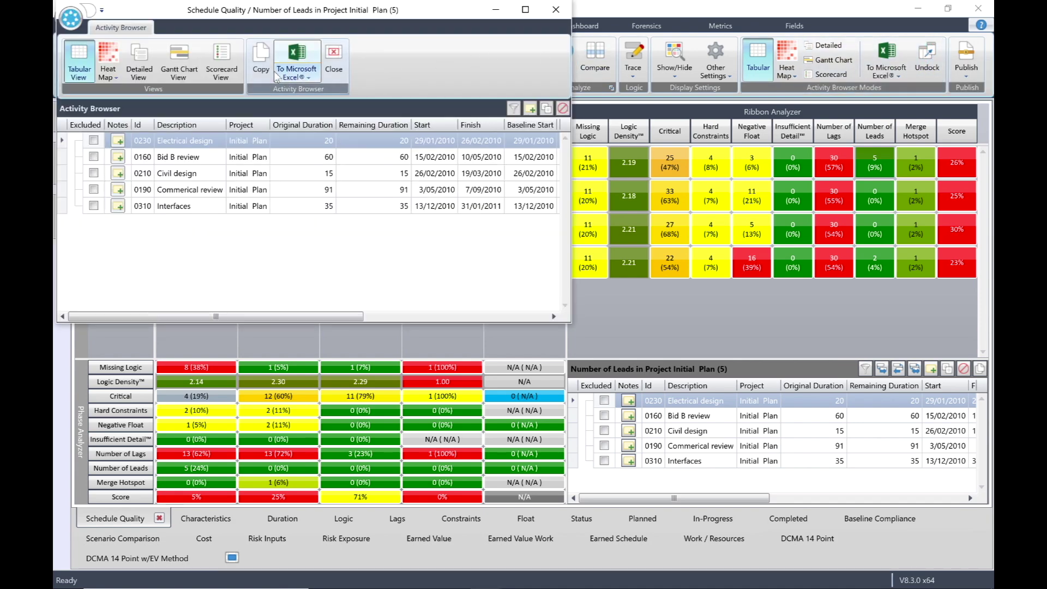
# Step: Switch the undocked Activity Browser to Scorecard View, sort the activities by ascending Score and review the list
pyautogui.click(223, 59)
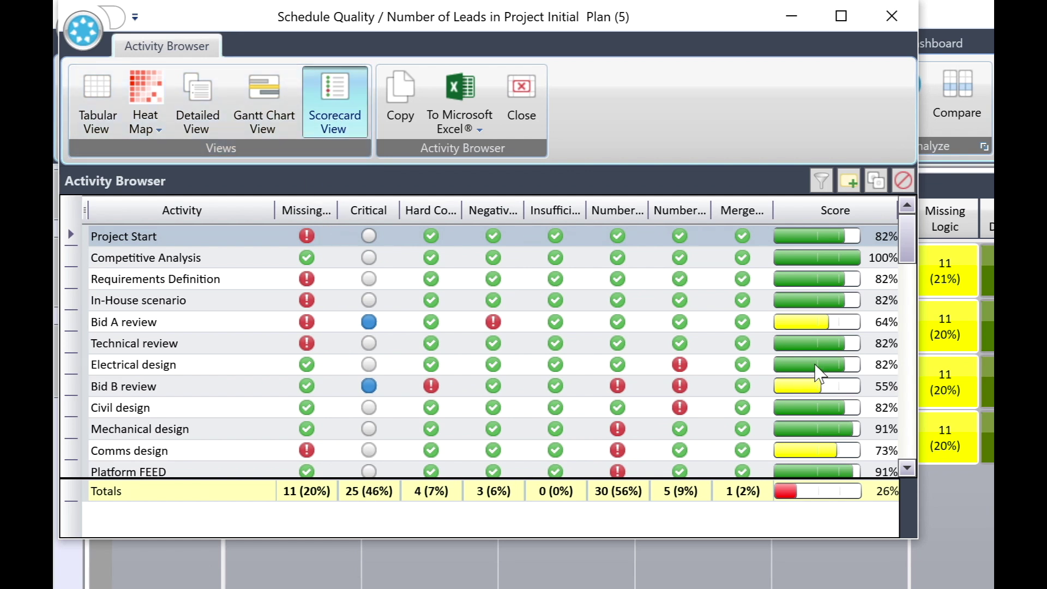
pyautogui.click(849, 213)
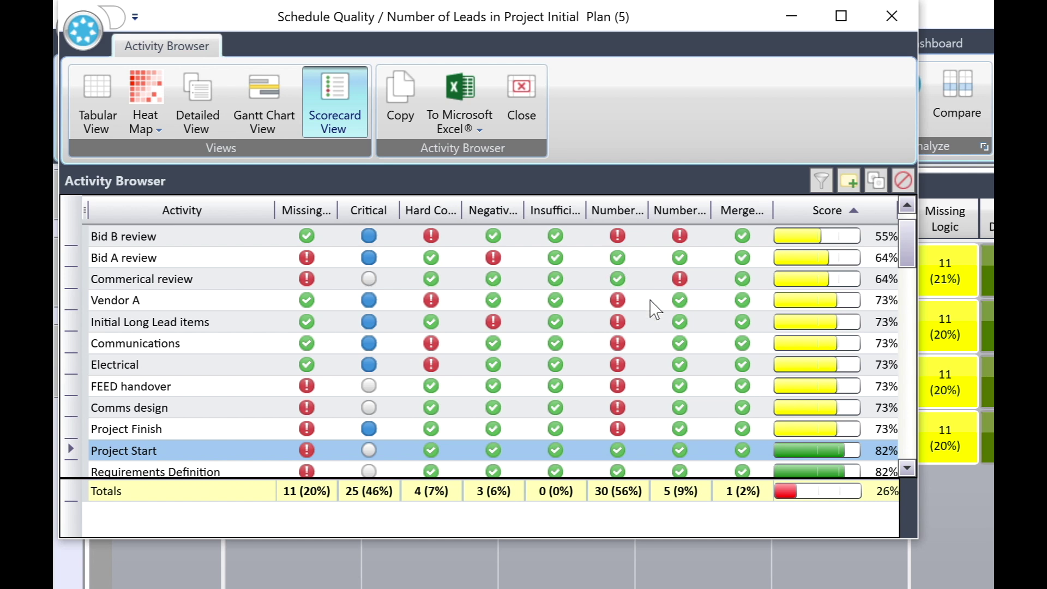
pyautogui.scroll(-10, 651, 308)
pyautogui.scroll(-3, 654, 309)
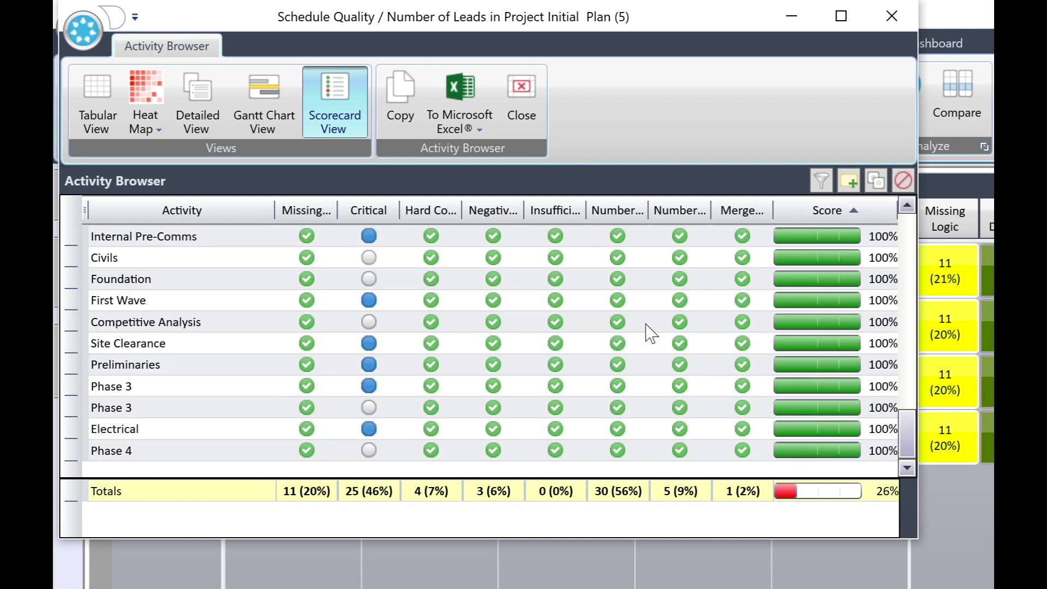
# Step: Return to the start of the scorecard list, close the undocked Activity Browser and close MyWorkbook
pyautogui.scroll(3, 653, 330)
pyautogui.scroll(5, 653, 330)
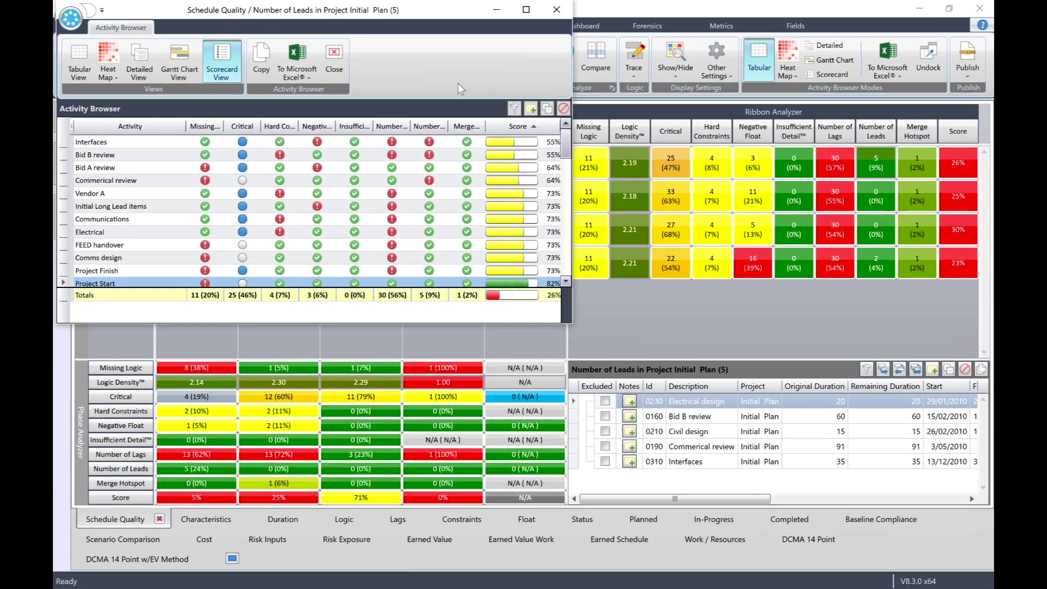
pyautogui.click(556, 11)
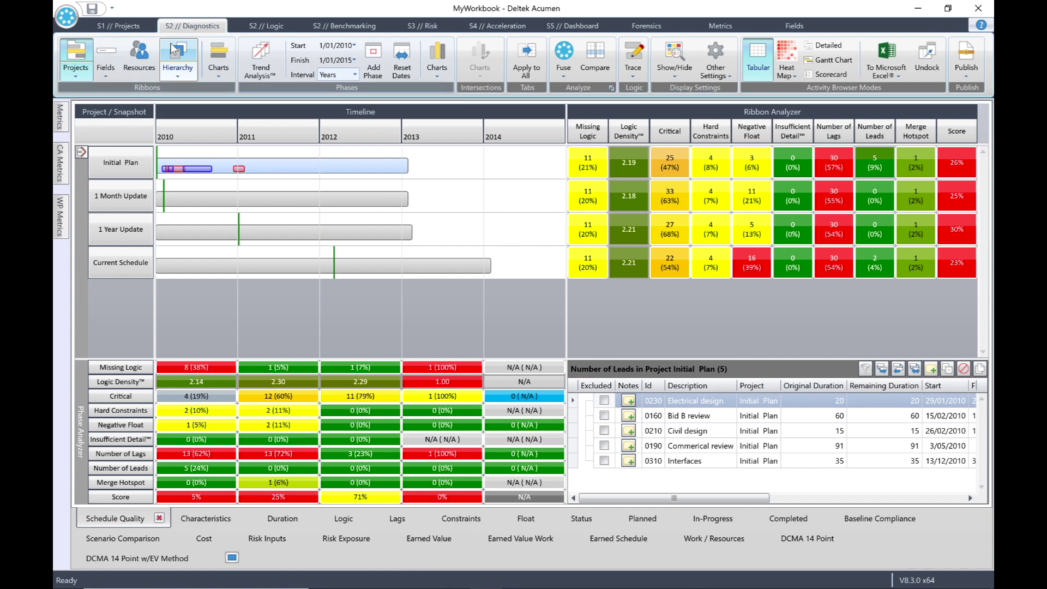
pyautogui.click(65, 17)
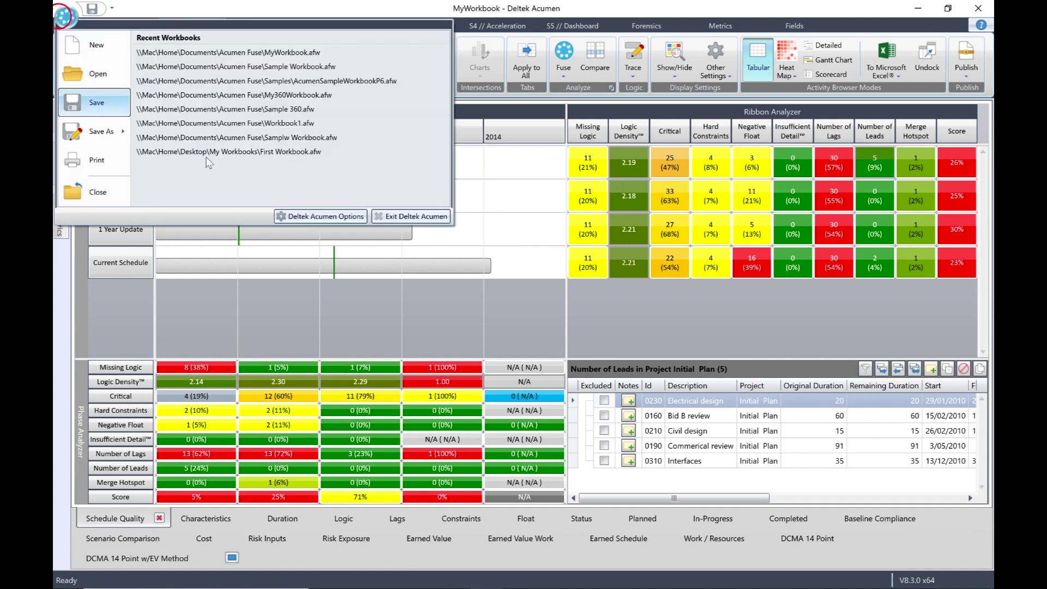
pyautogui.click(93, 191)
pyautogui.click(551, 313)
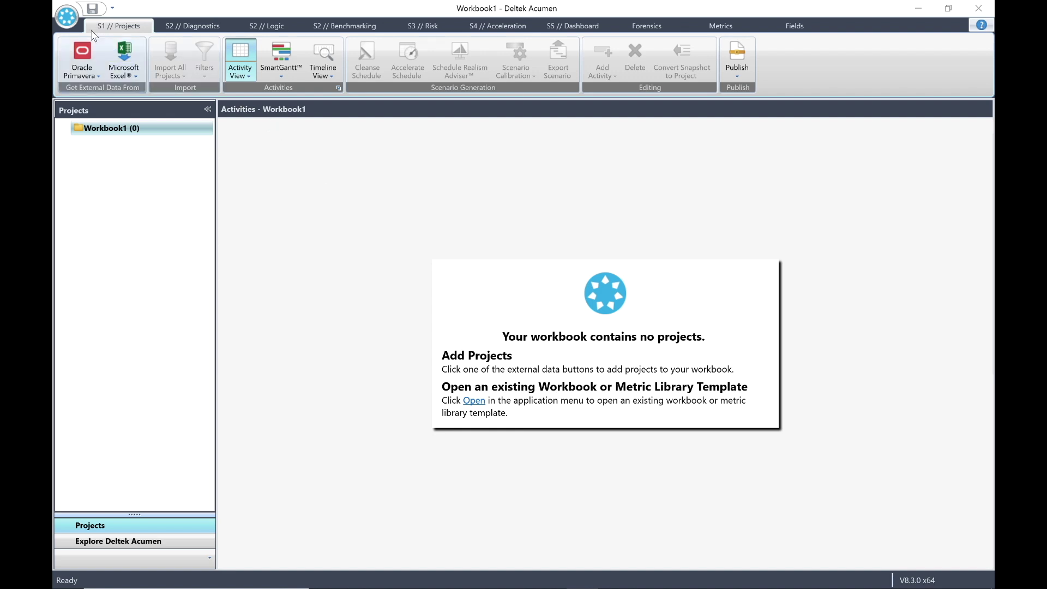
# Step: Open the recent workbook Sample Workbook.afw and calculate its S2 // Diagnostics metrics with Fuse
pyautogui.click(68, 19)
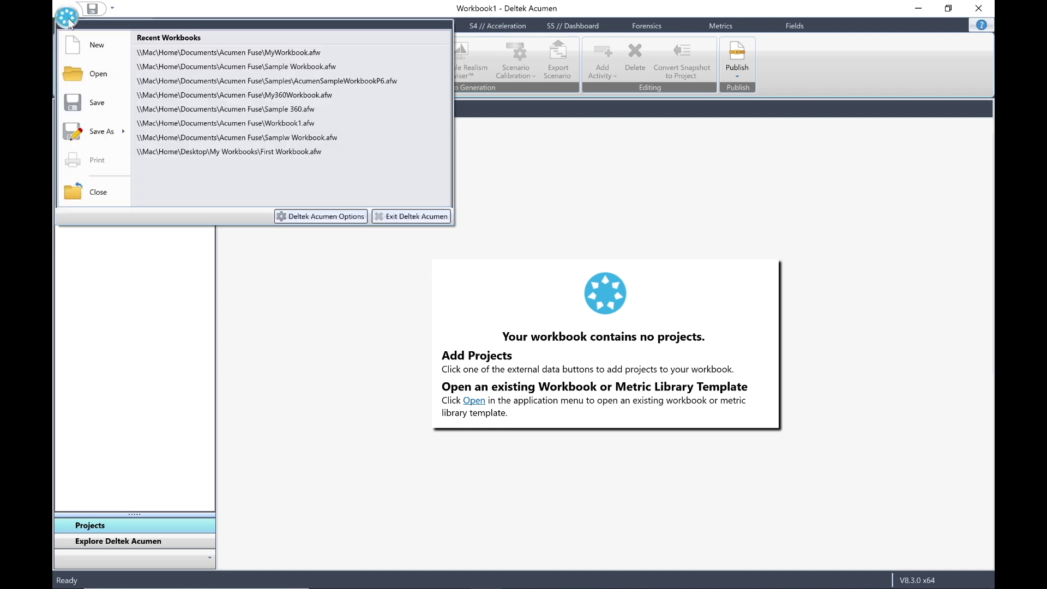
pyautogui.click(254, 67)
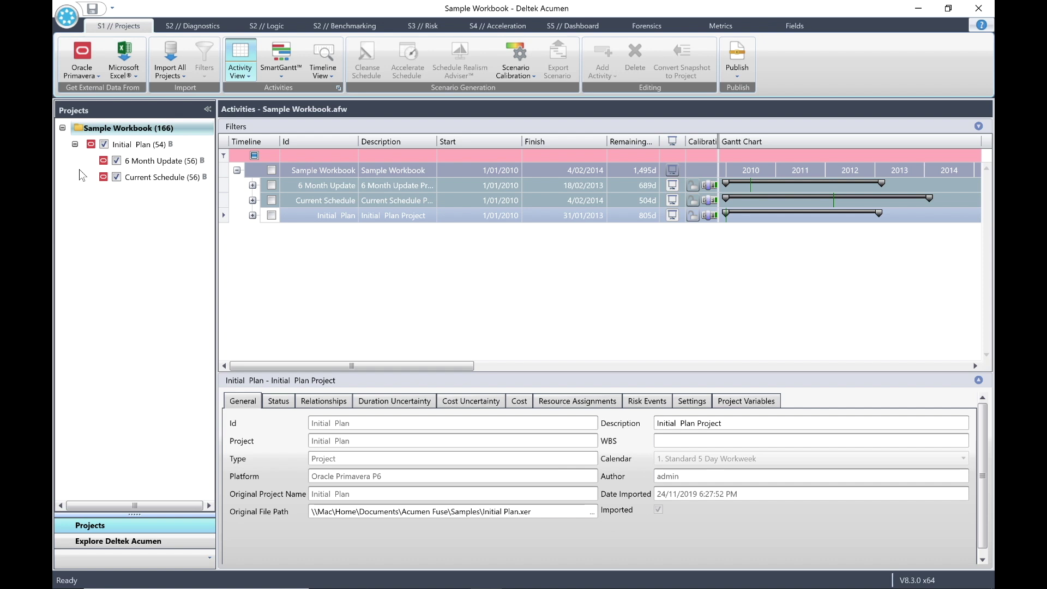
pyautogui.moveTo(118, 149)
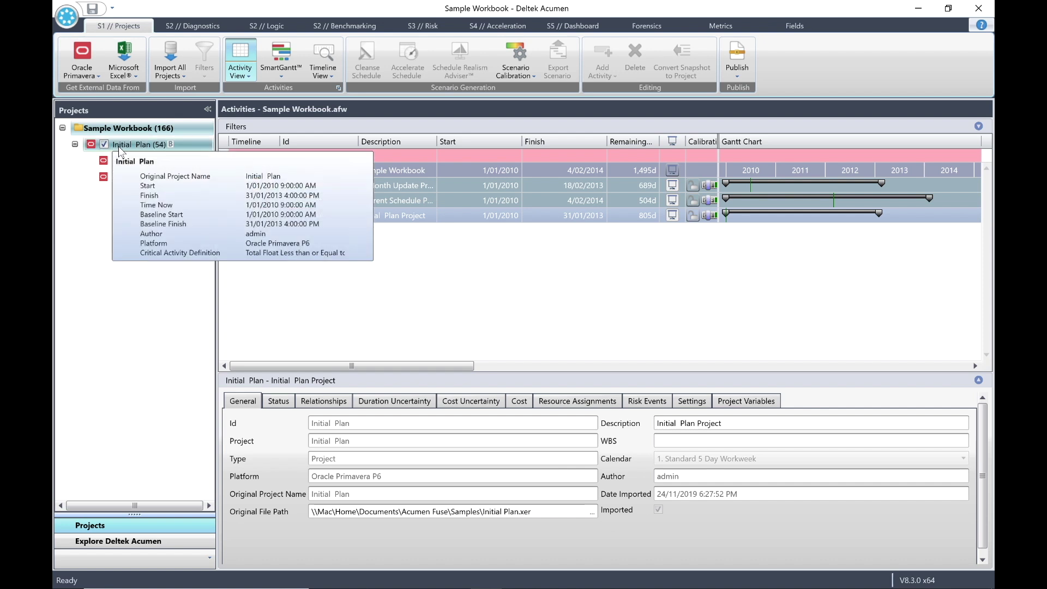
pyautogui.moveTo(141, 176)
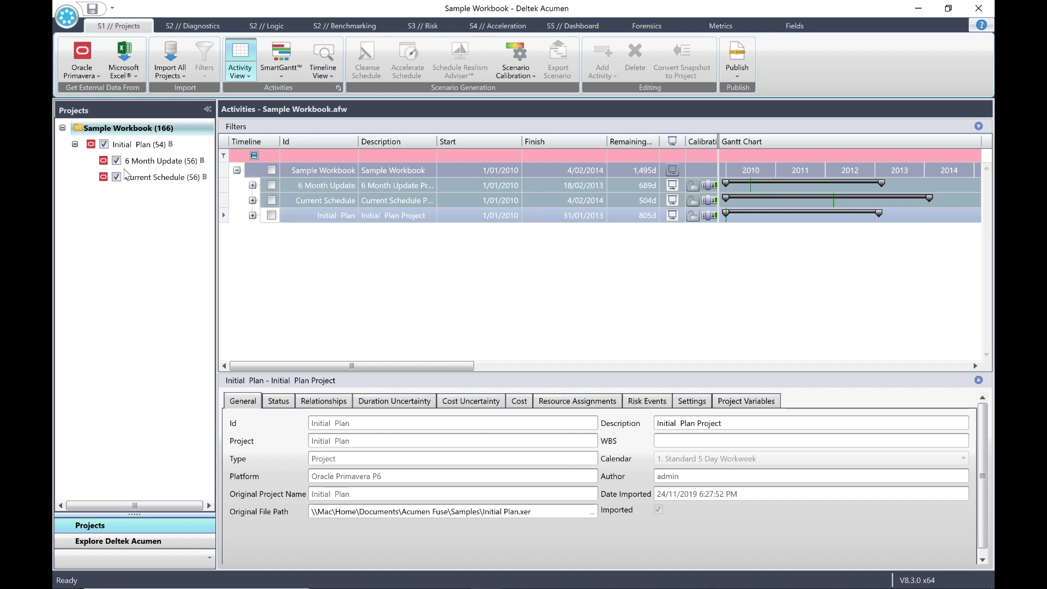
pyautogui.click(189, 24)
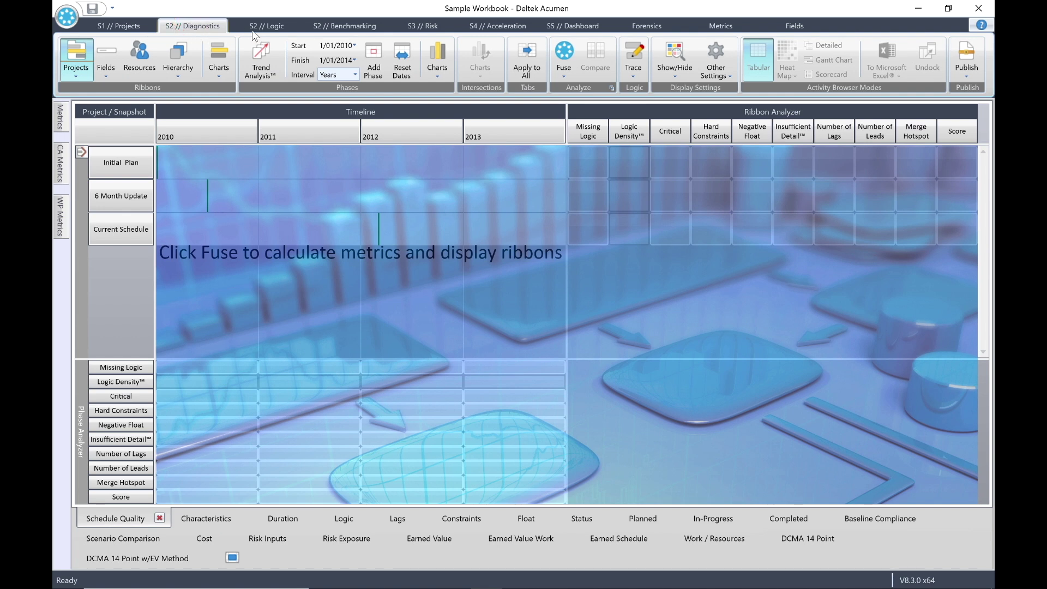
pyautogui.click(564, 54)
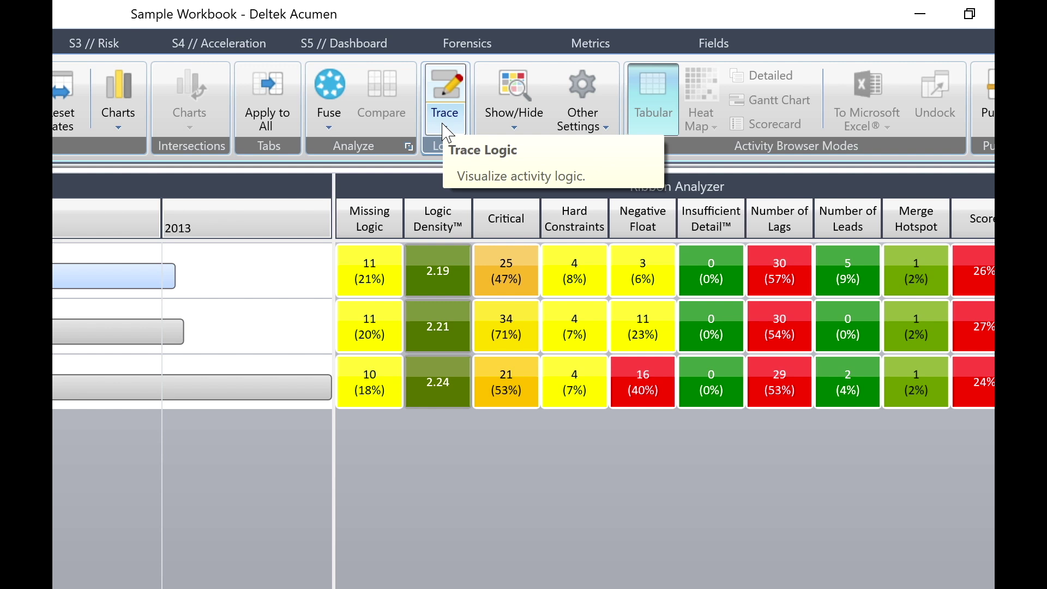
# Step: Review the logic tracing modes, drill into the Current Schedule ribbon and list its activities
pyautogui.click(444, 126)
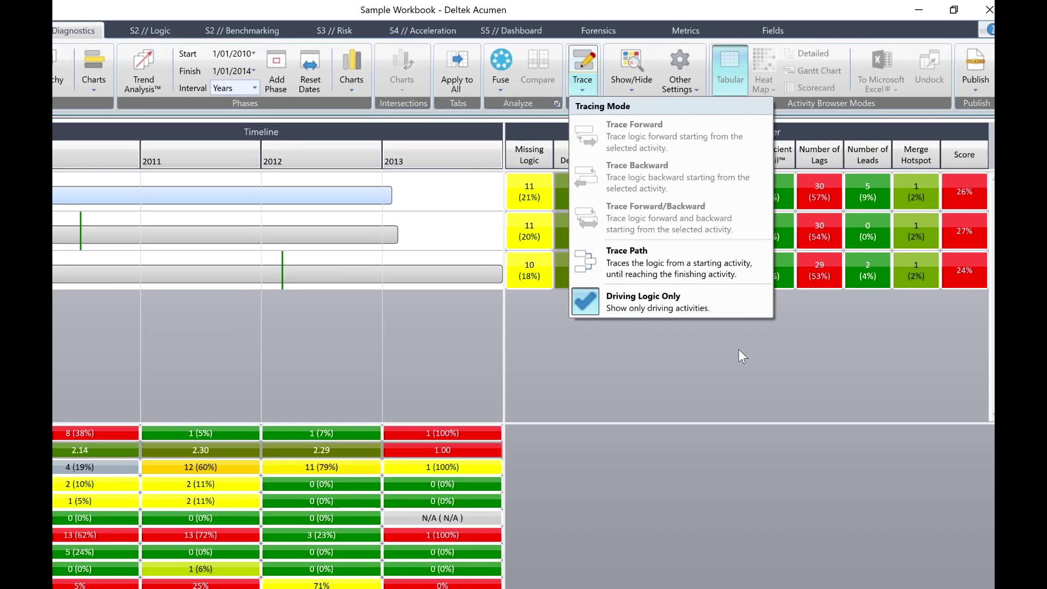
pyautogui.click(666, 498)
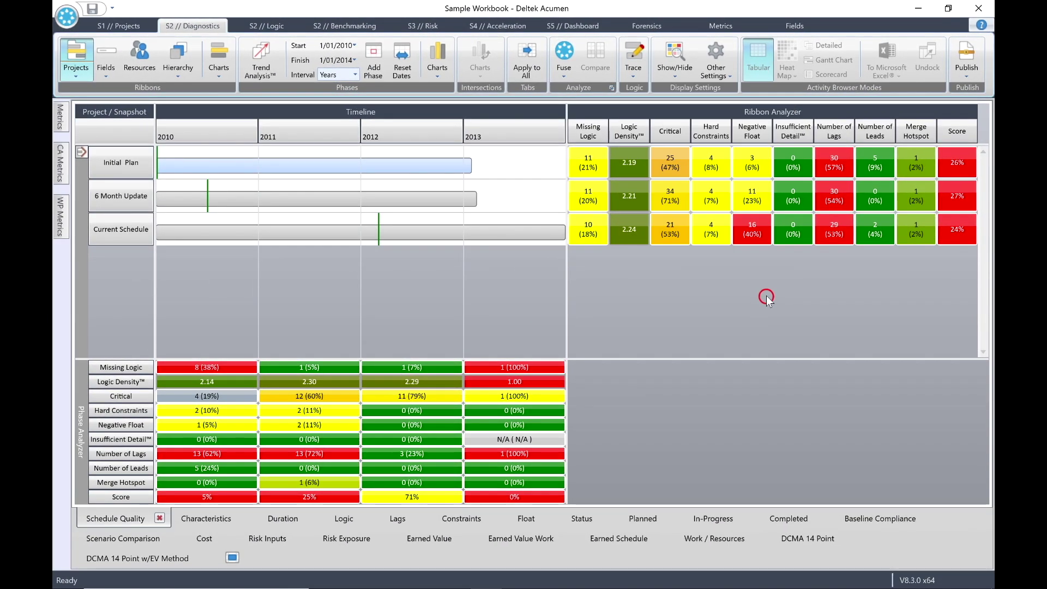
pyautogui.click(108, 230)
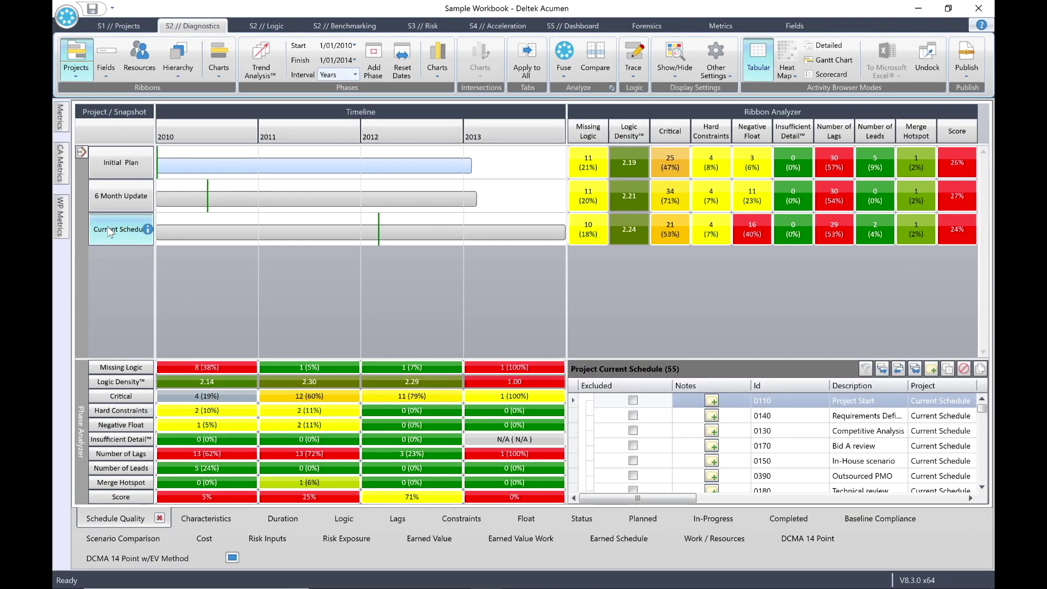
pyautogui.doubleClick(108, 229)
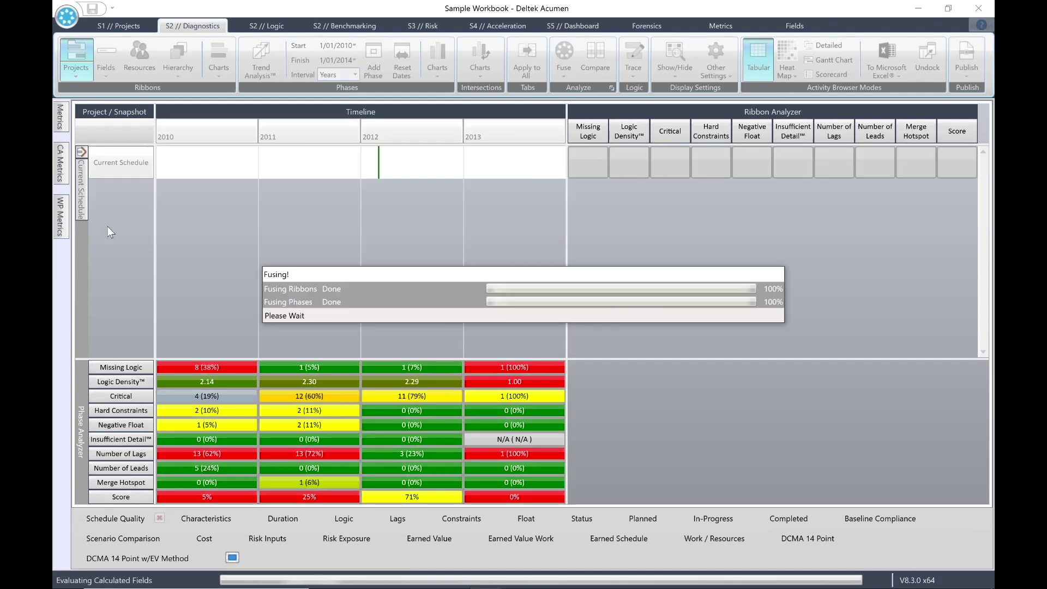
pyautogui.click(121, 162)
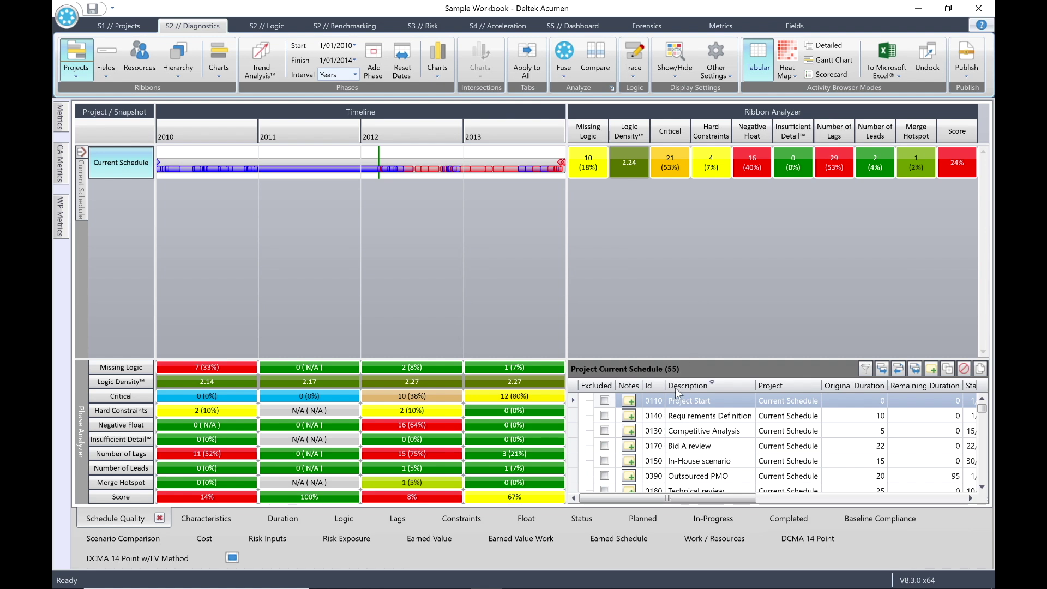
# Step: Trace driving logic forward from the Technical review activity in Current Schedule and select Electrical design in the traced list
pyautogui.click(688, 487)
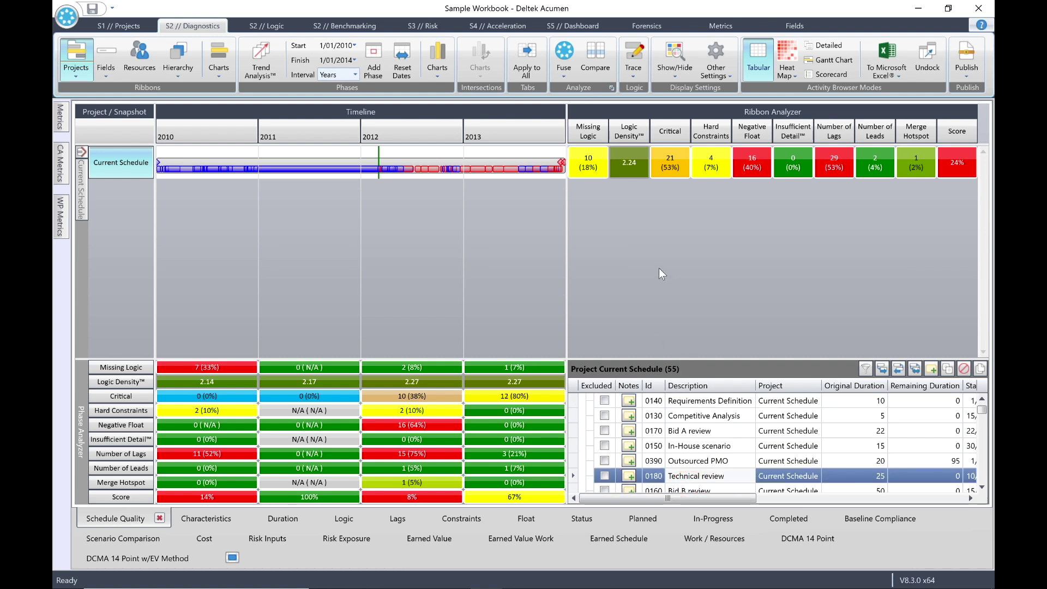
pyautogui.click(635, 76)
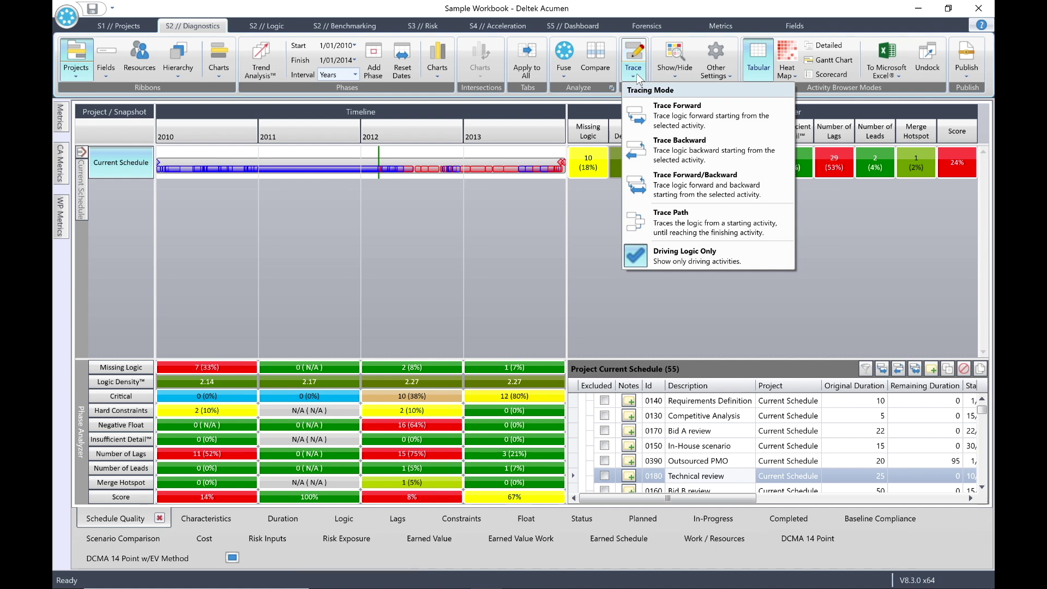
pyautogui.click(689, 121)
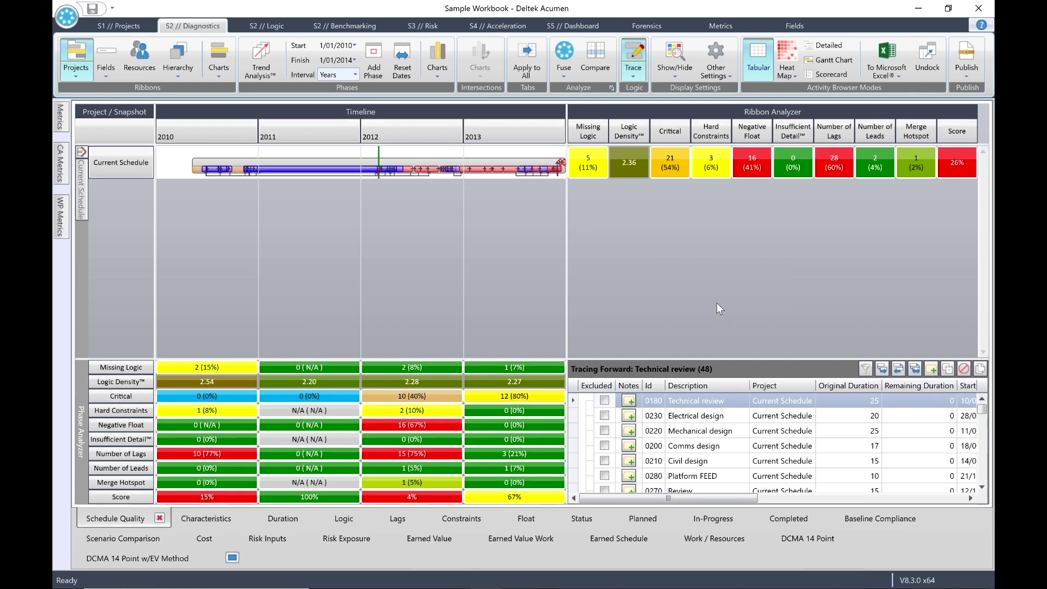
pyautogui.click(683, 417)
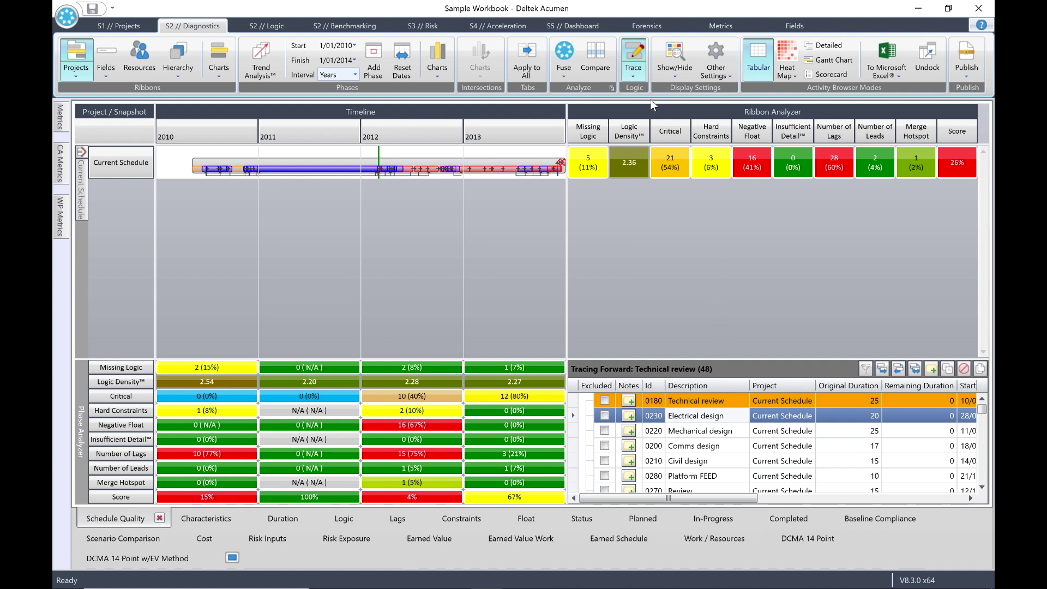
# Step: Turn off Driving Logic Only for the forward trace from Technical review and end the trace
pyautogui.click(634, 70)
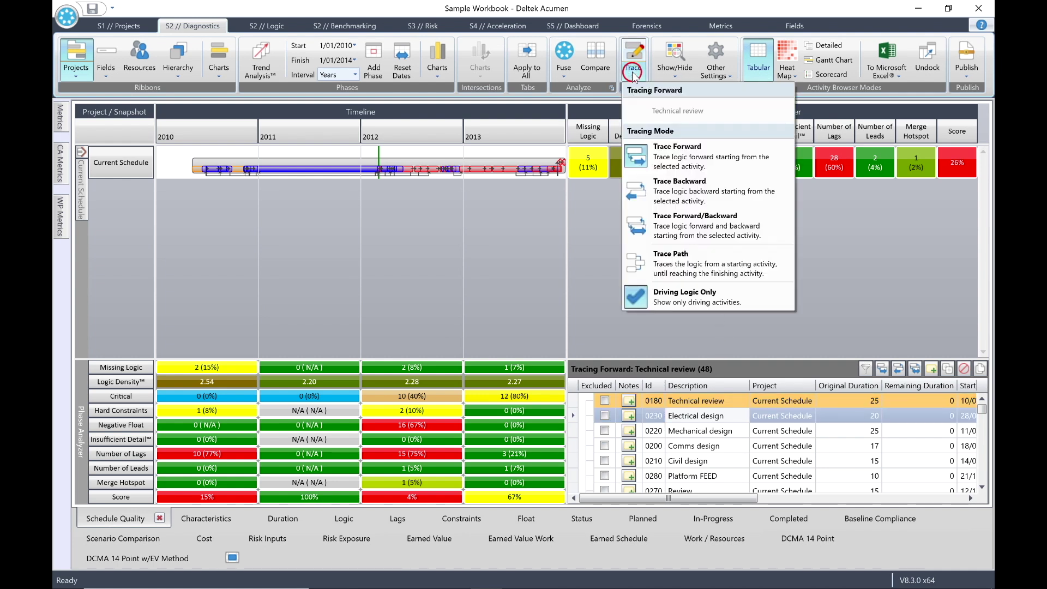
pyautogui.click(638, 296)
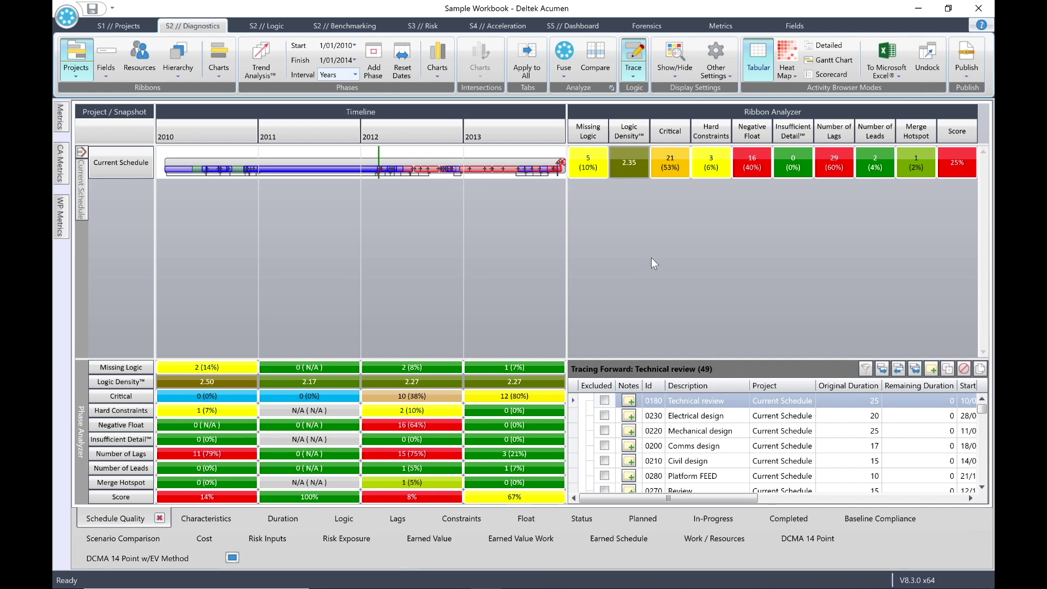
pyautogui.click(631, 58)
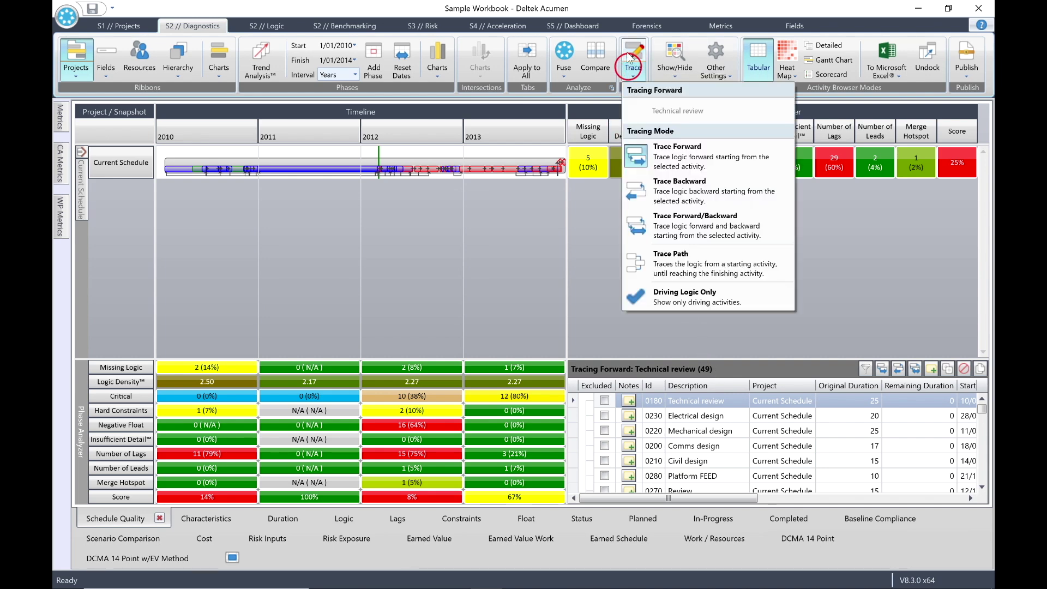
pyautogui.click(632, 53)
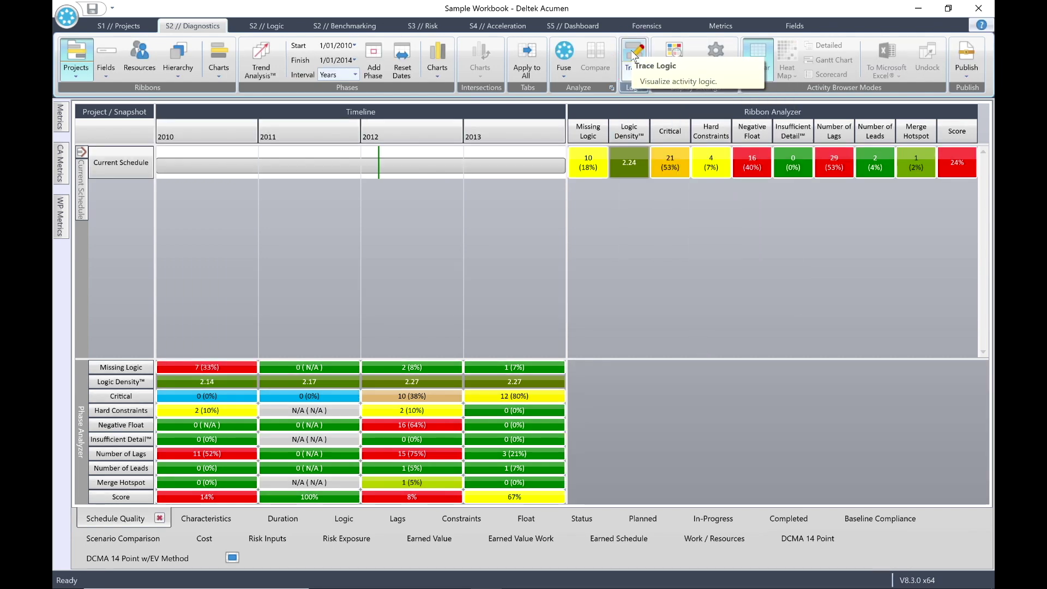
# Step: Trace logic backward from Current Schedule's Bid B review activity with Driving Logic Only enabled and select Competitive Analysis in the traced list
pyautogui.click(120, 164)
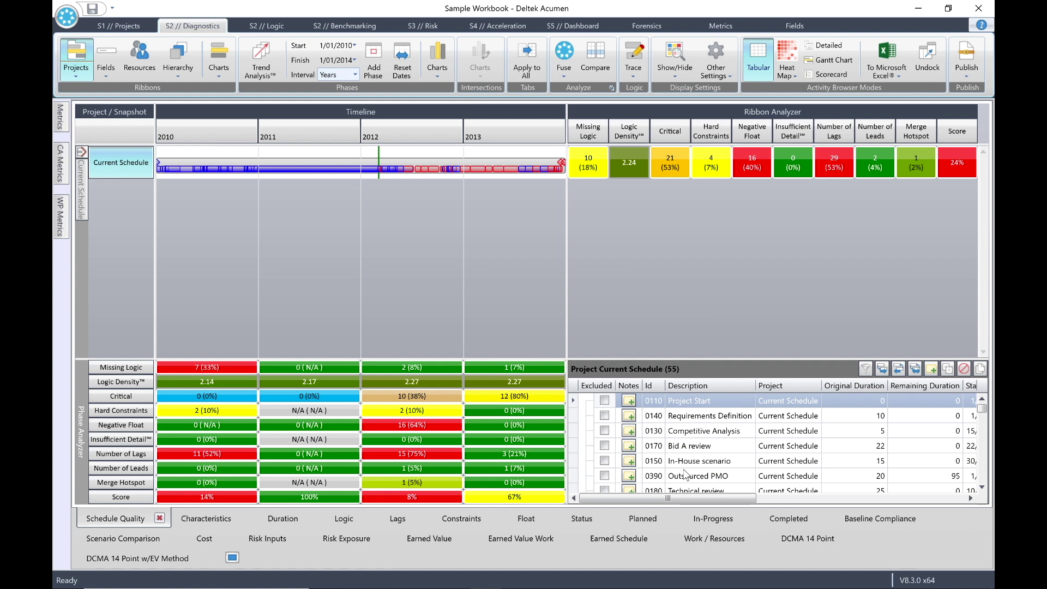
pyautogui.scroll(-2, 624, 480)
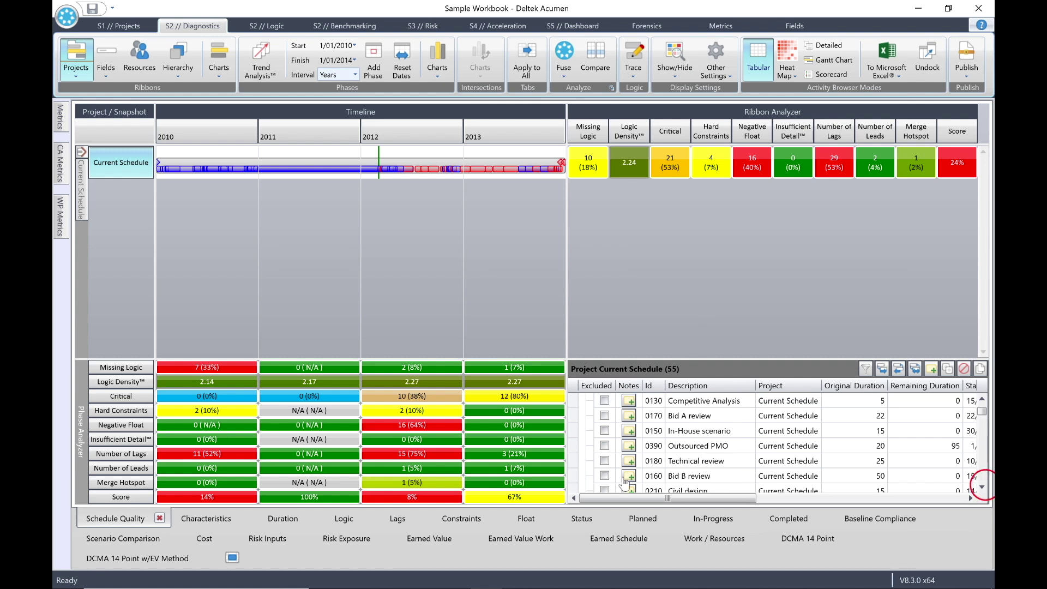
pyautogui.click(687, 478)
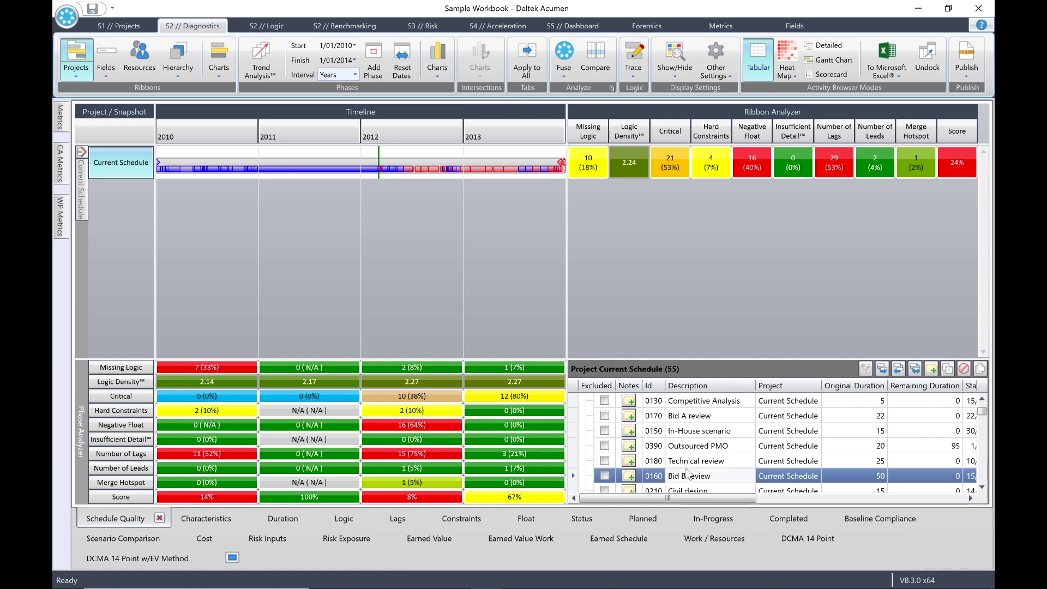
pyautogui.click(634, 63)
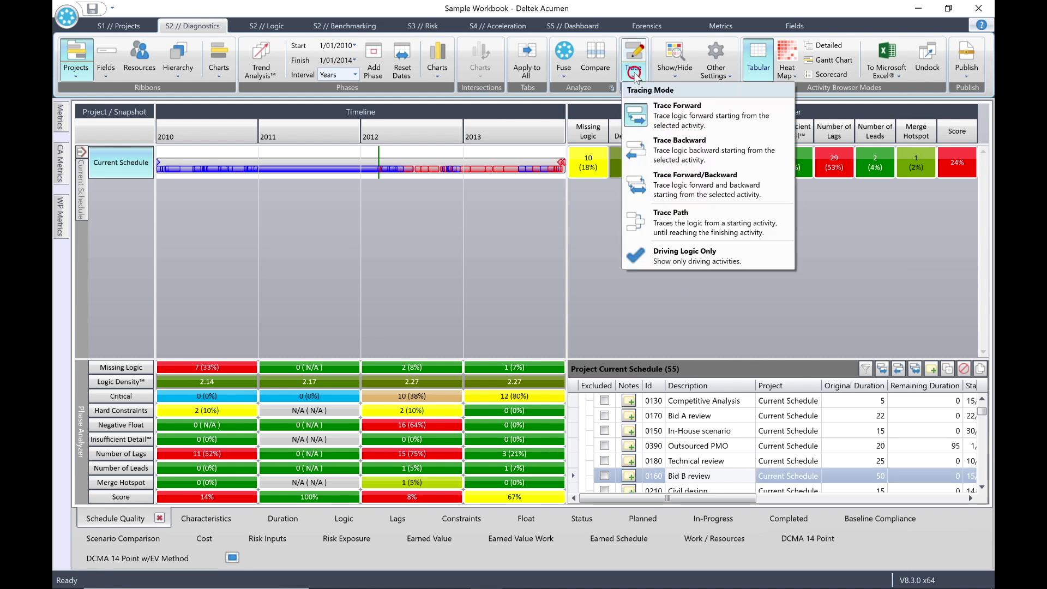
pyautogui.click(634, 252)
pyautogui.click(634, 73)
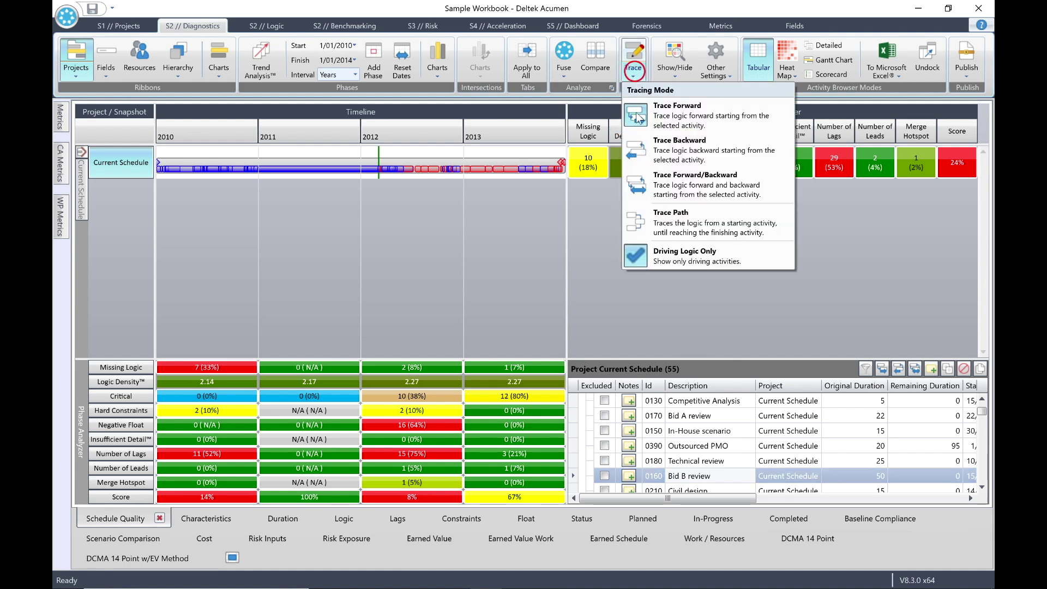
pyautogui.click(668, 143)
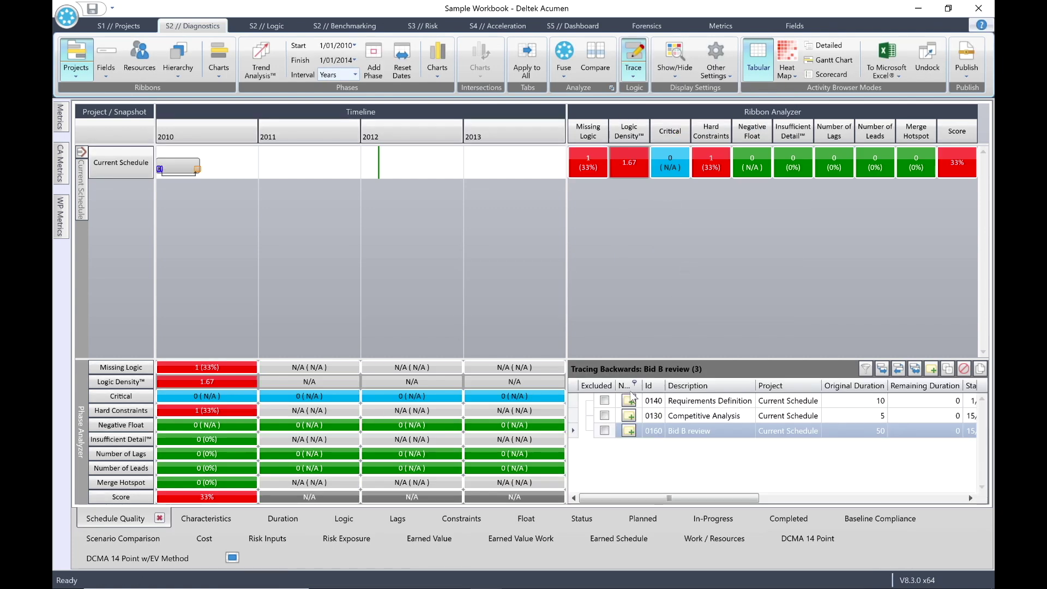
pyautogui.click(685, 416)
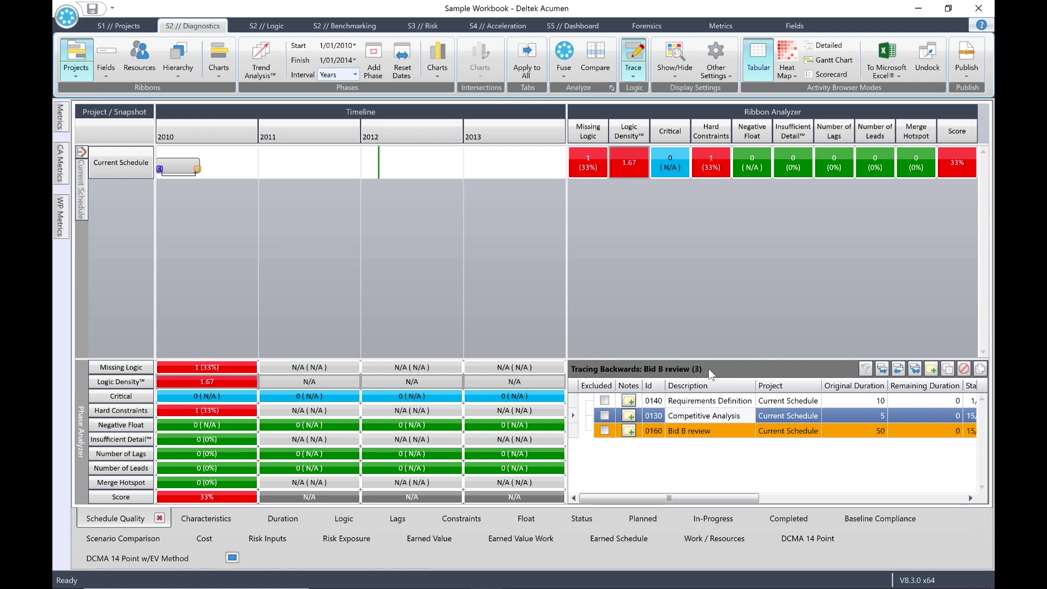
# Step: Turn off Driving Logic Only for the backward trace from Bid B review and end the trace
pyautogui.click(633, 59)
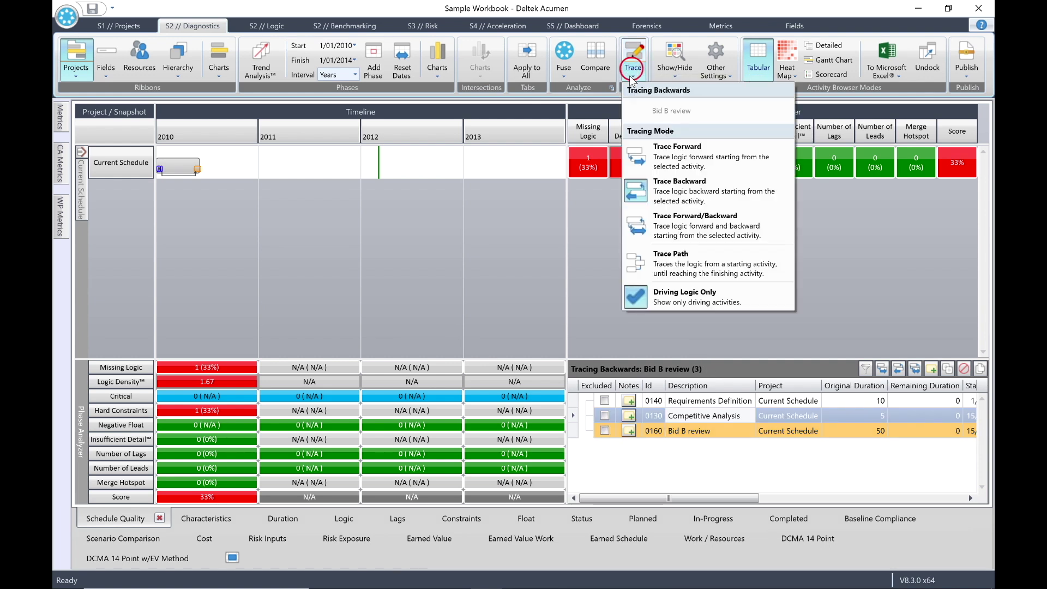
pyautogui.click(648, 300)
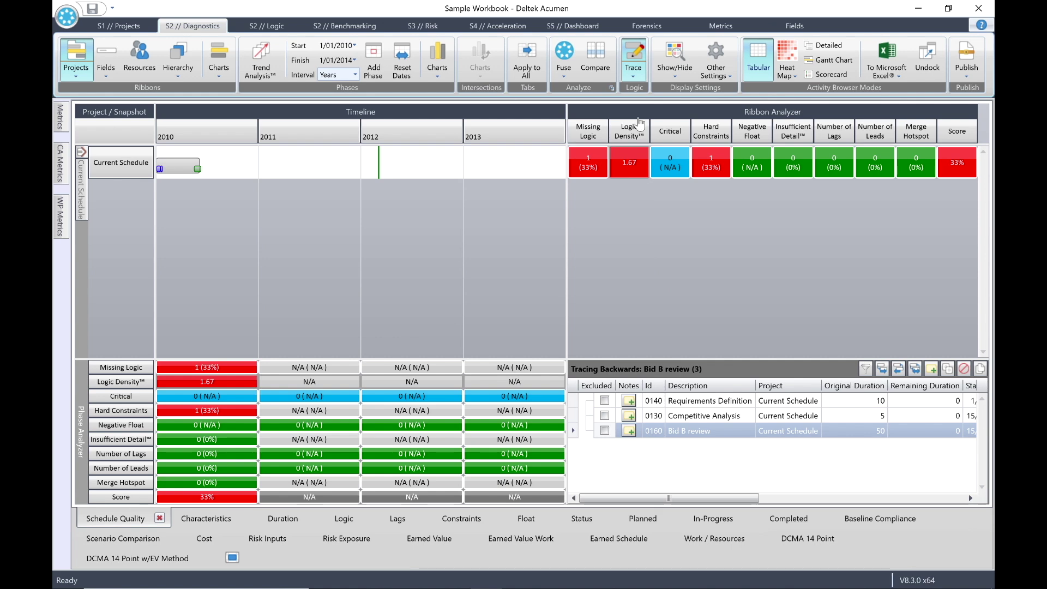
pyautogui.click(633, 57)
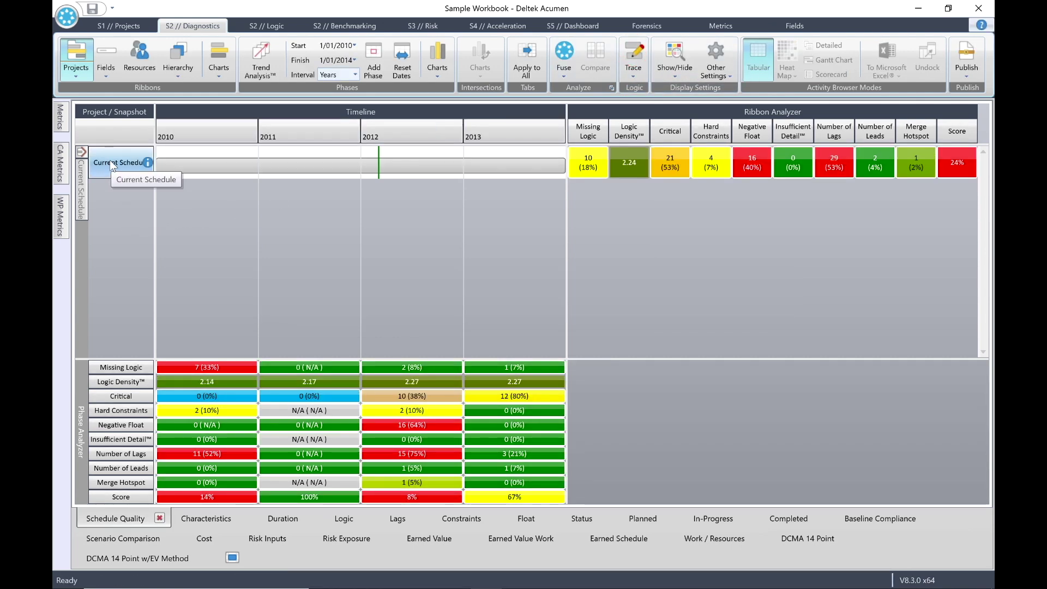
# Step: Trace logic forward and backward from Current Schedule's Telecoms Design activity with Driving Logic Only enabled
pyautogui.click(110, 160)
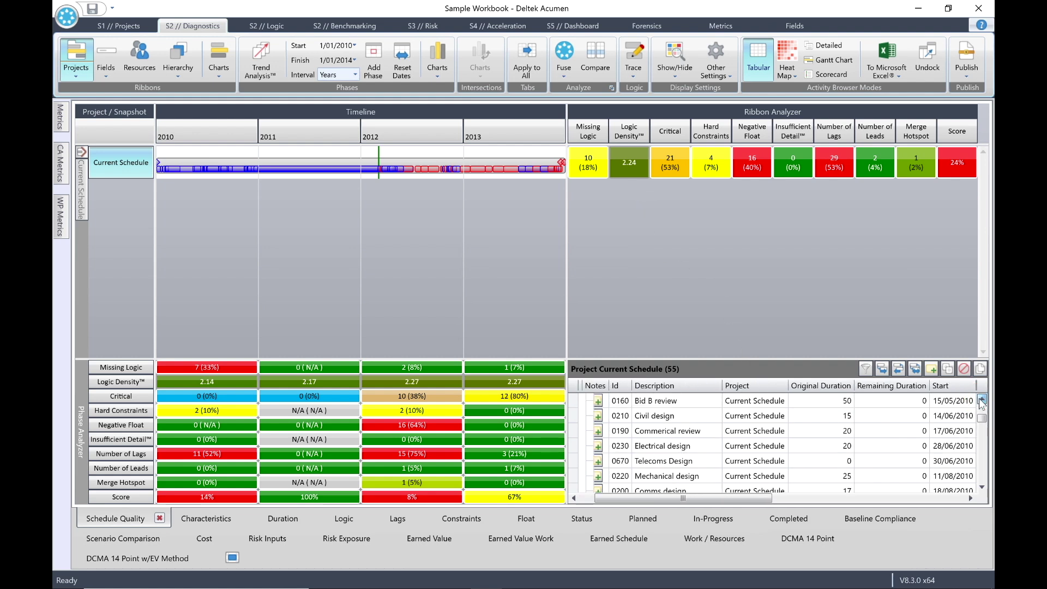
pyautogui.click(979, 398)
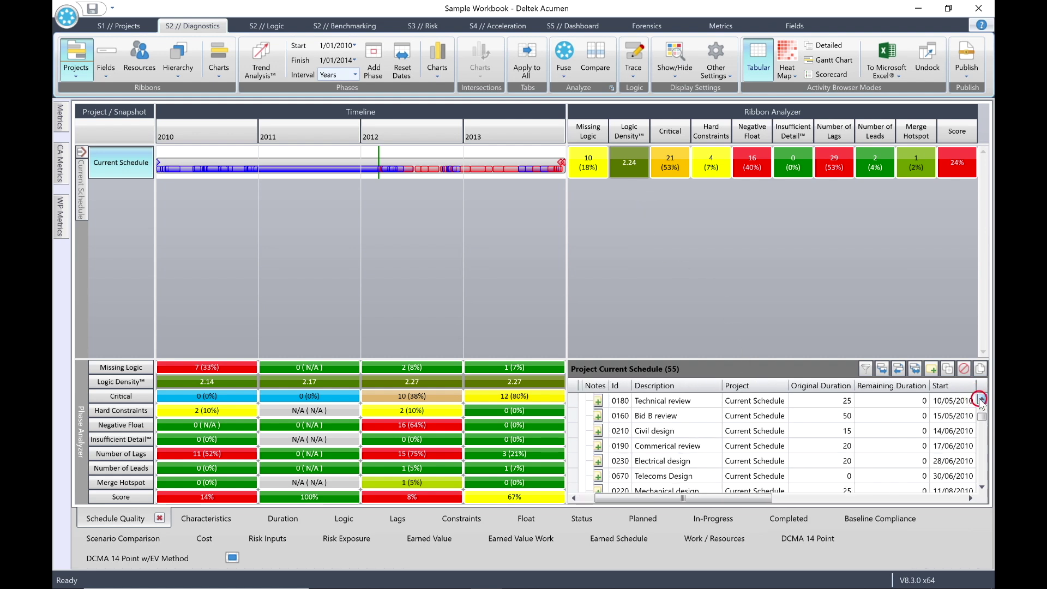
pyautogui.click(660, 477)
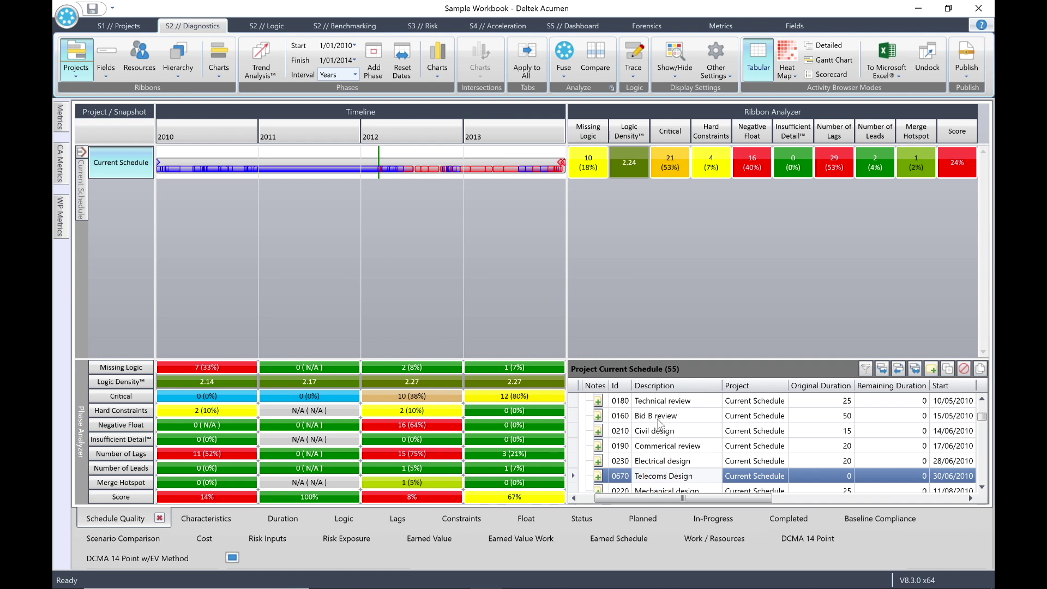
pyautogui.click(633, 71)
pyautogui.click(642, 256)
pyautogui.click(631, 71)
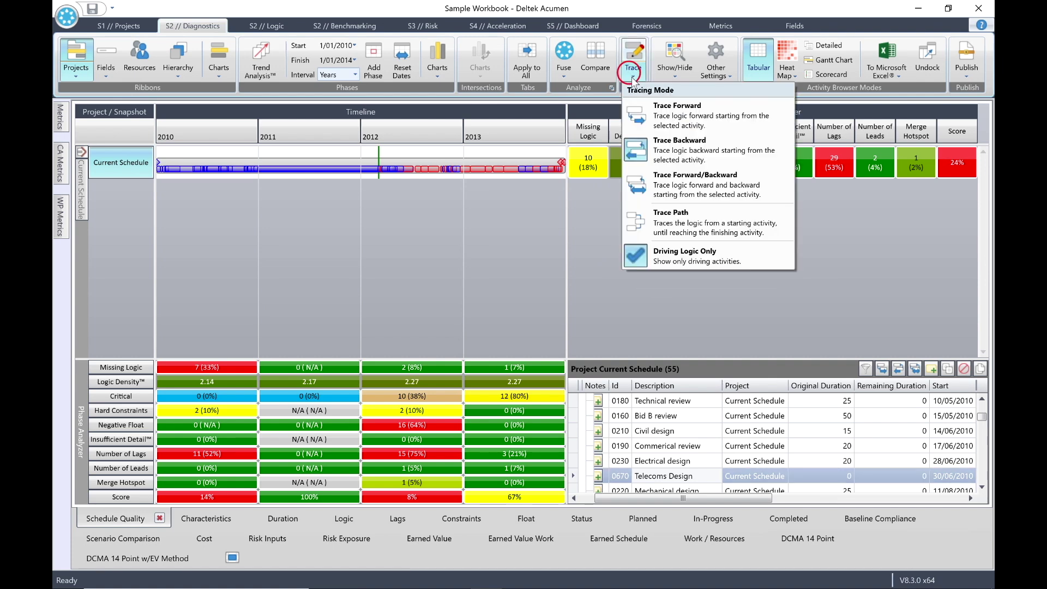
pyautogui.click(671, 182)
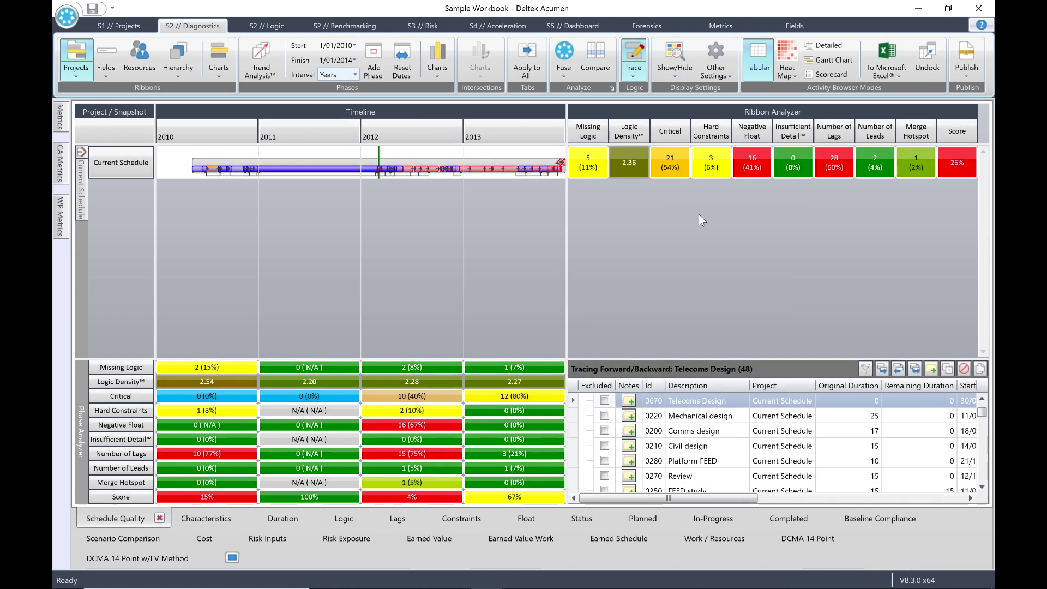
# Step: Select Mechanical design in the traced list and review the activities before and after Telecoms Design
pyautogui.click(697, 415)
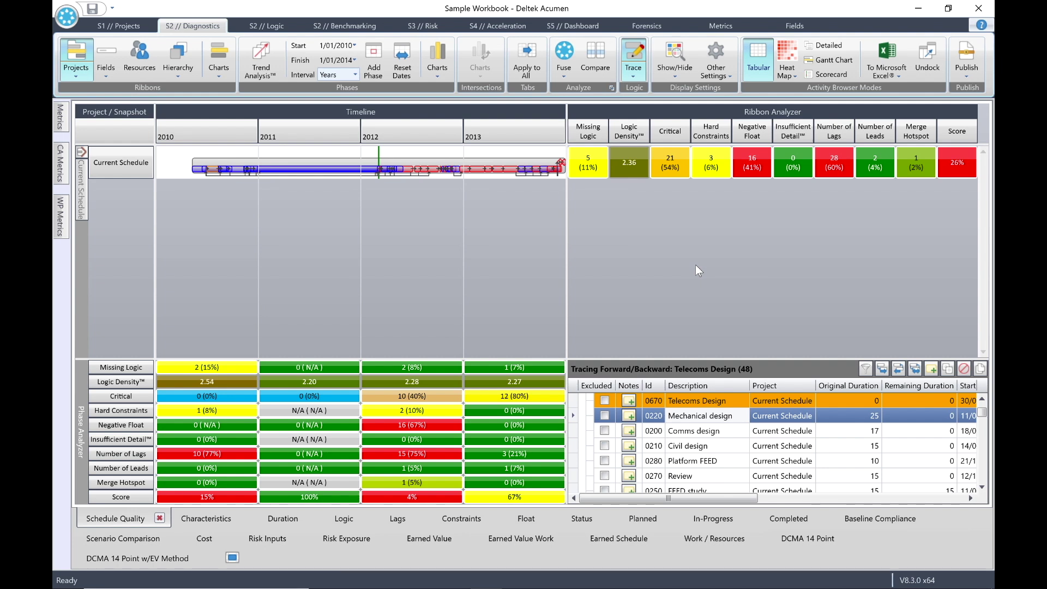
pyautogui.scroll(2, 630, 275)
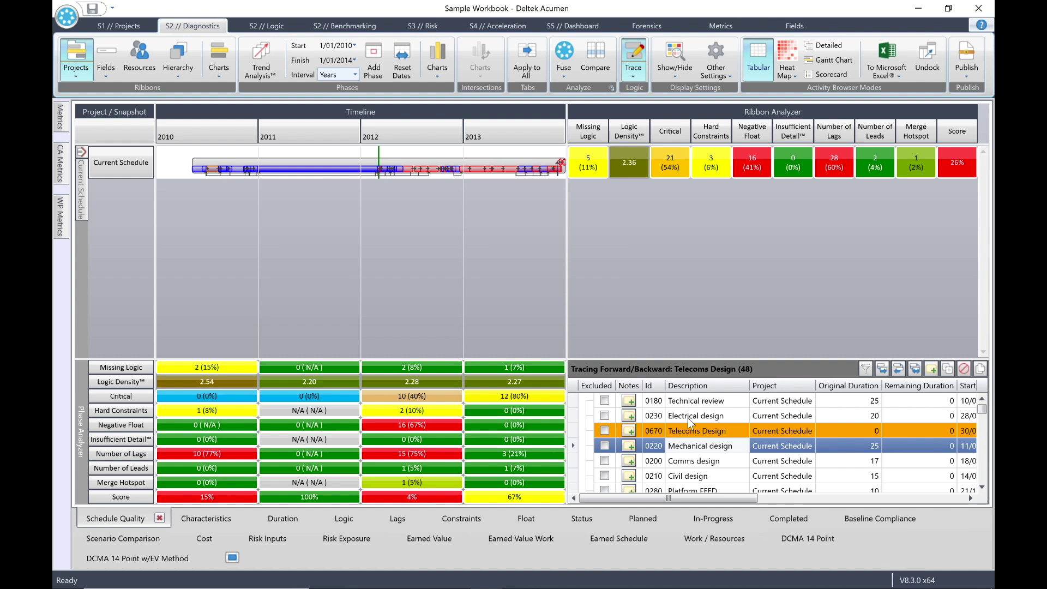
pyautogui.click(982, 487)
pyautogui.click(982, 487)
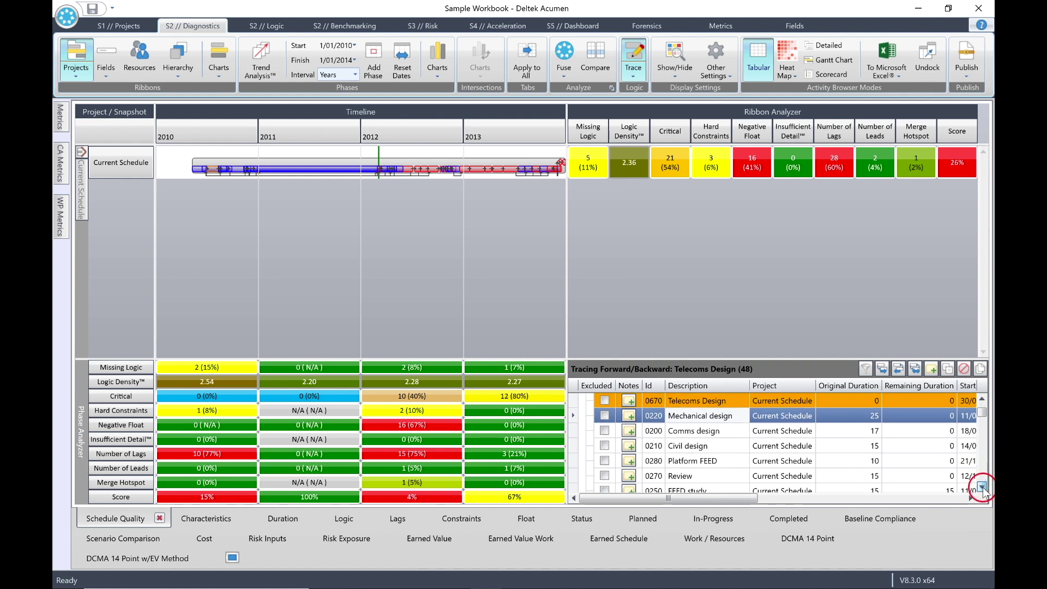
pyautogui.click(981, 400)
pyautogui.click(982, 399)
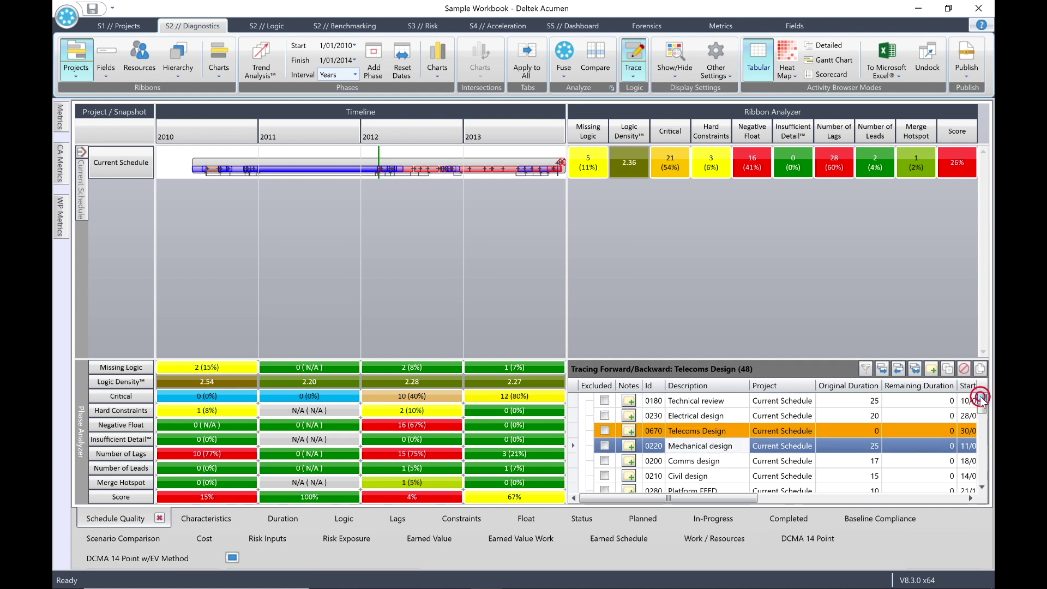
# Step: Turn off Driving Logic Only for the forward/backward trace from Telecoms Design and end the trace
pyautogui.click(630, 69)
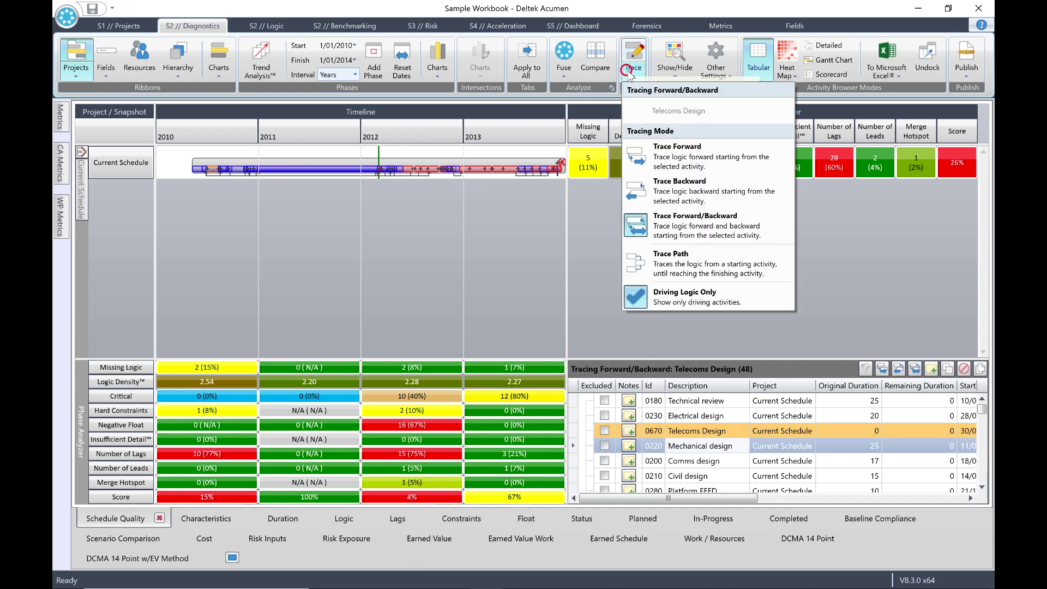
pyautogui.click(636, 295)
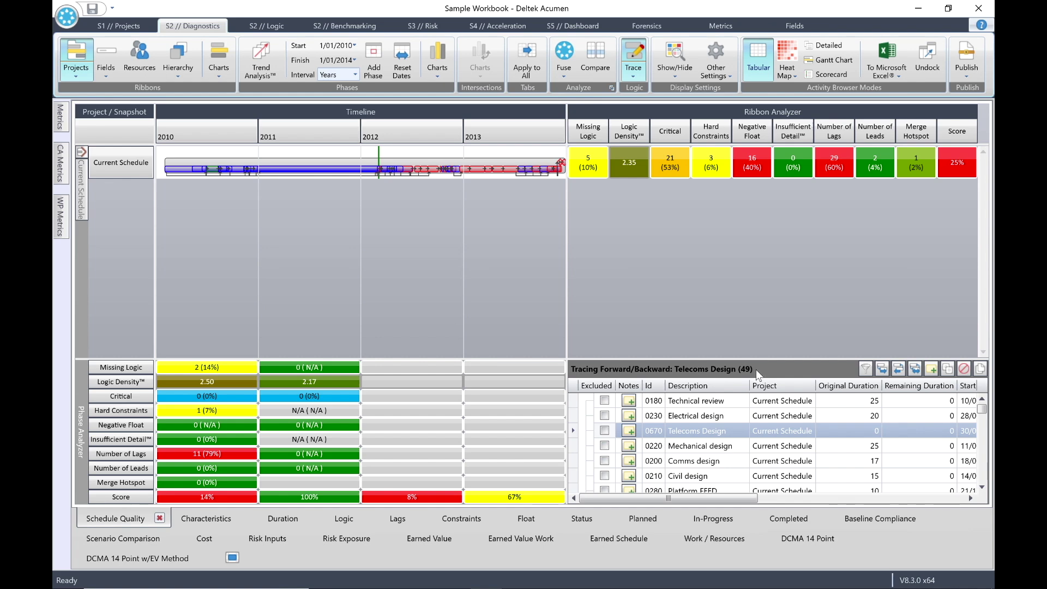
pyautogui.click(633, 50)
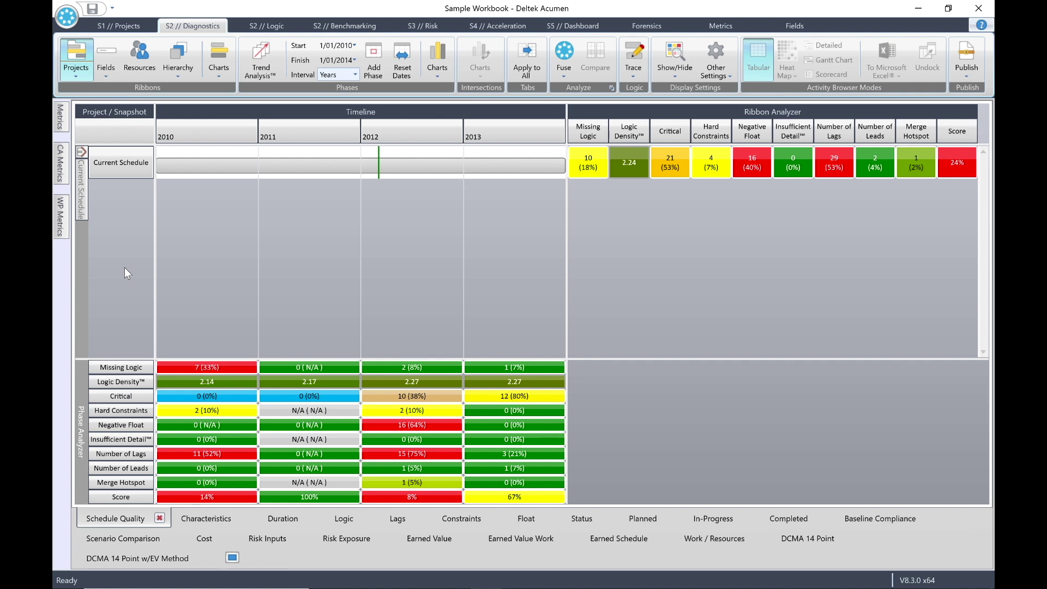
# Step: Trace Current Schedule's driving-logic path from Electrical design to Internal Pre-Comms, then end the trace and return to all project snapshots
pyautogui.click(120, 163)
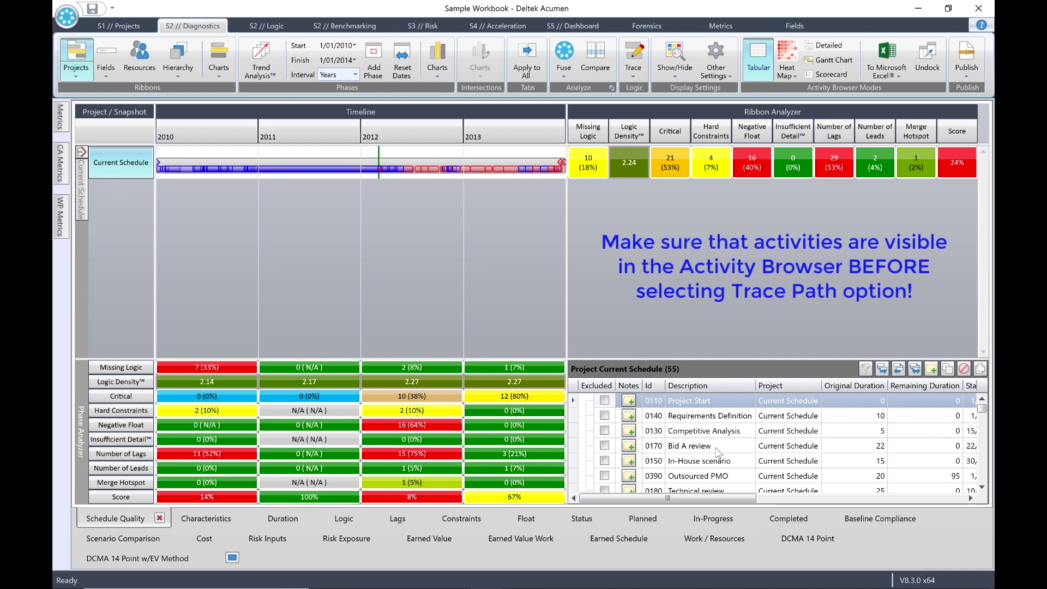
pyautogui.click(635, 71)
pyautogui.click(633, 255)
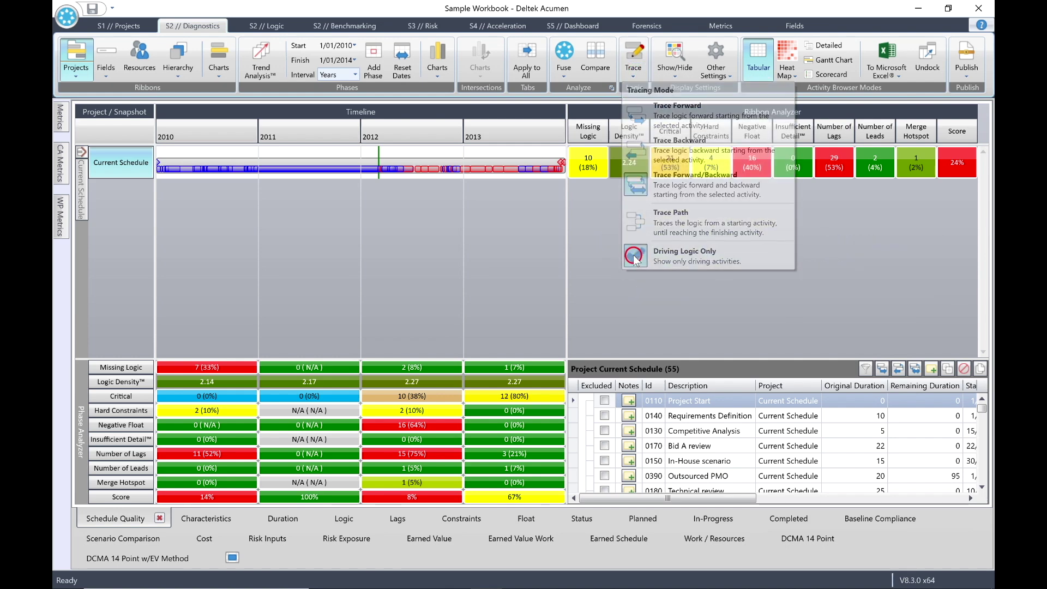
pyautogui.click(630, 71)
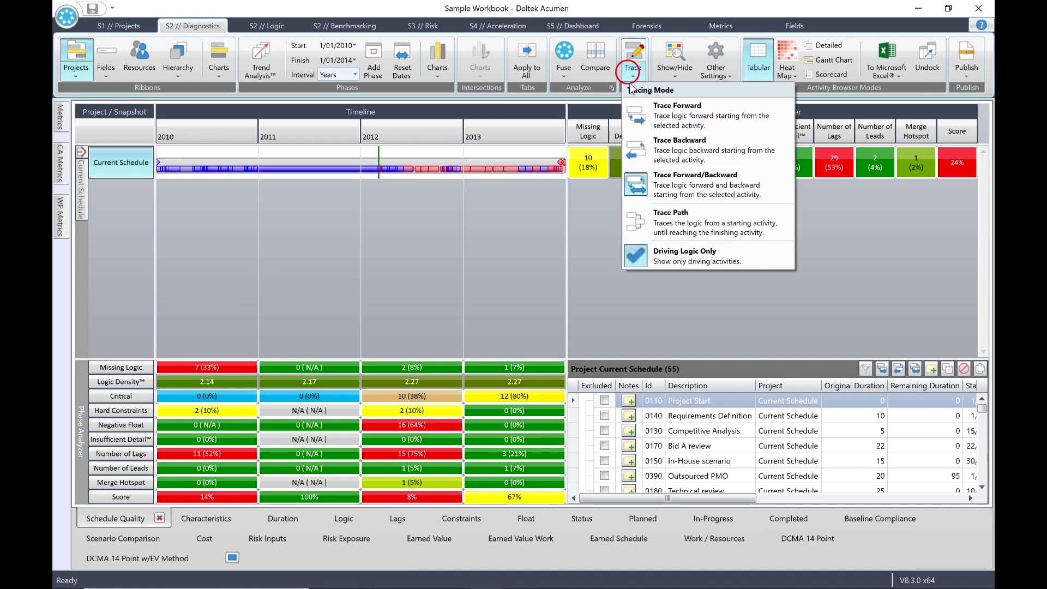
pyautogui.click(688, 224)
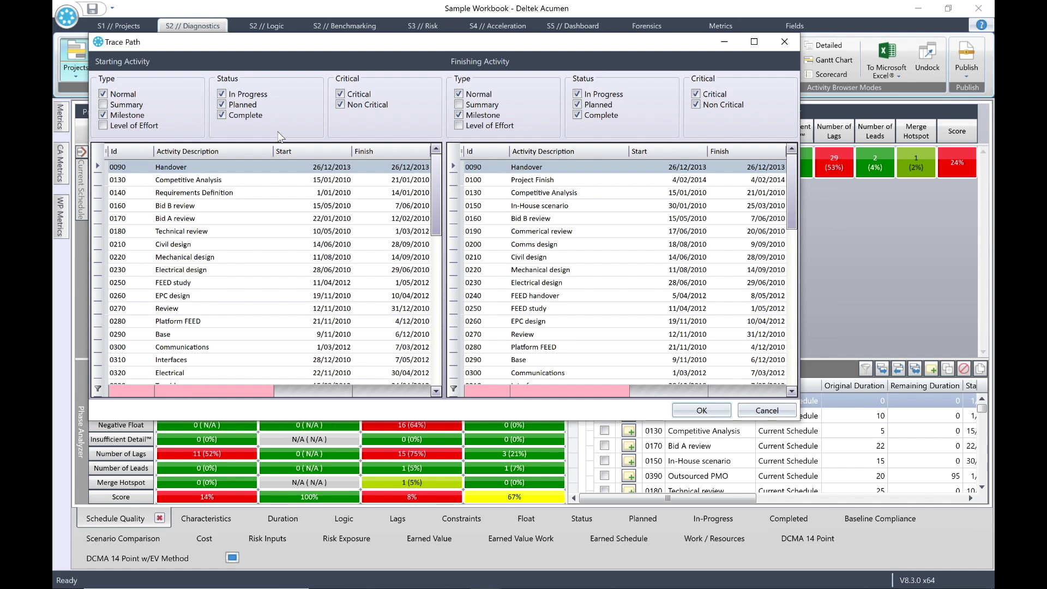
pyautogui.click(183, 271)
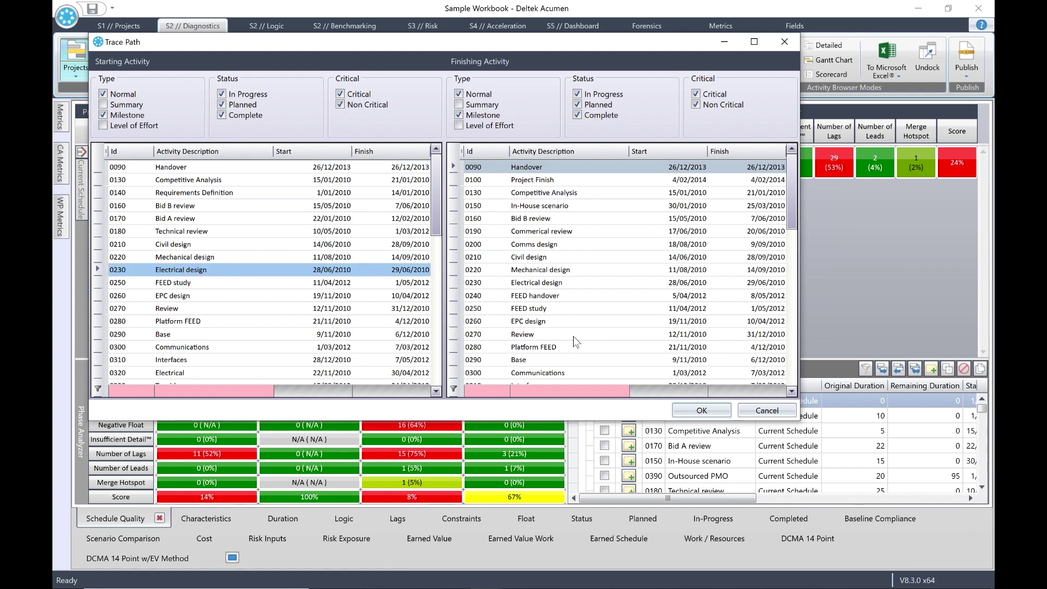
pyautogui.scroll(-10, 564, 348)
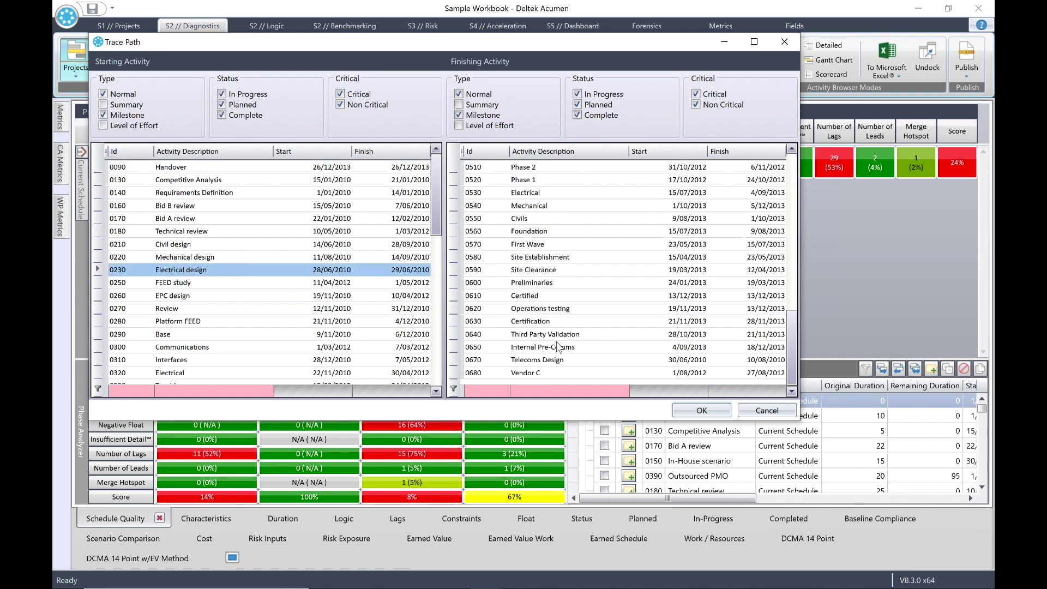
pyautogui.click(549, 350)
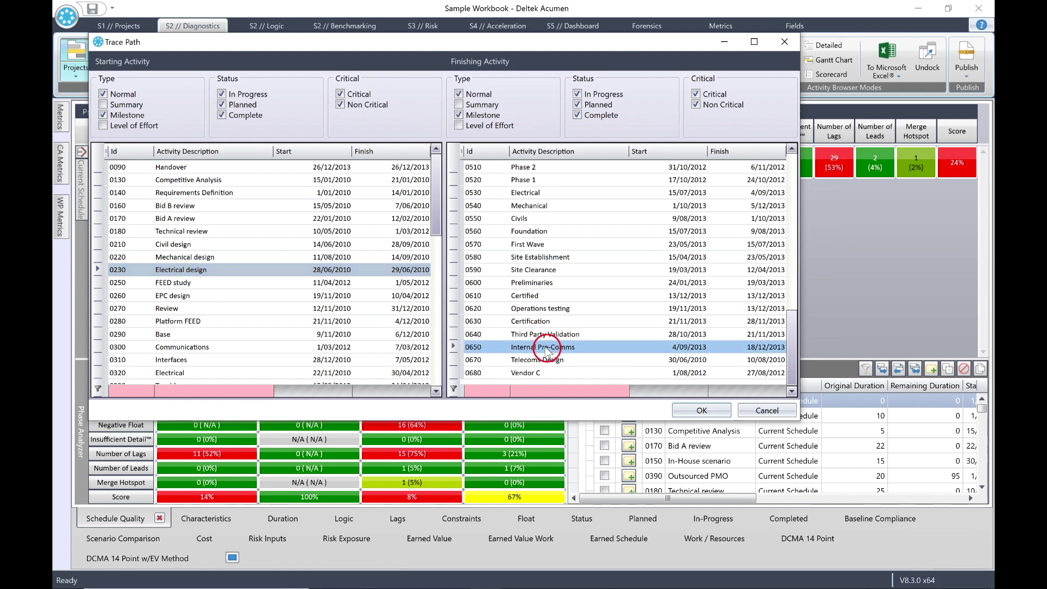
pyautogui.click(702, 412)
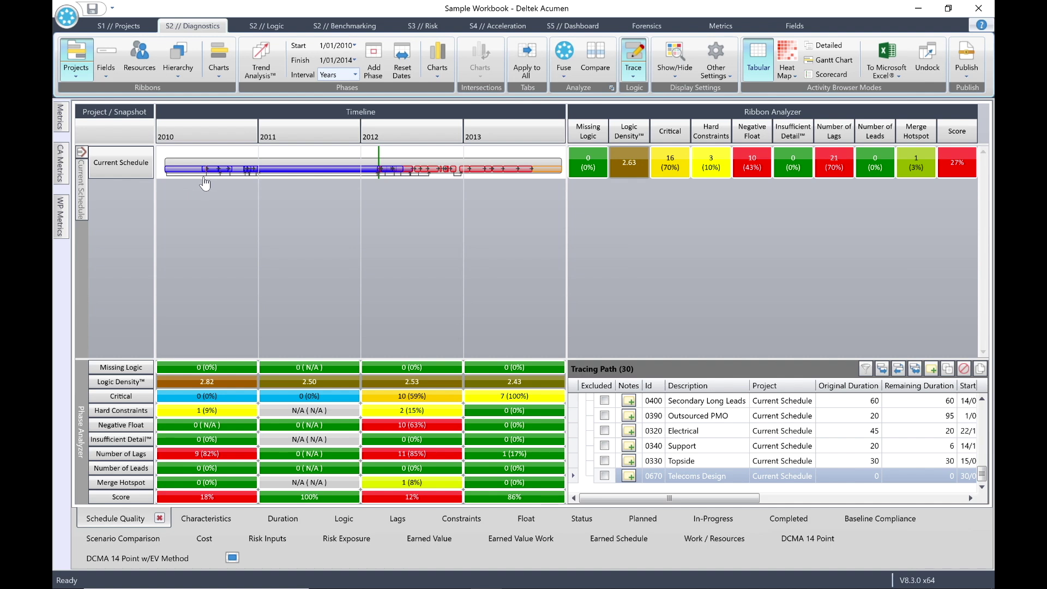
pyautogui.click(643, 54)
pyautogui.click(81, 152)
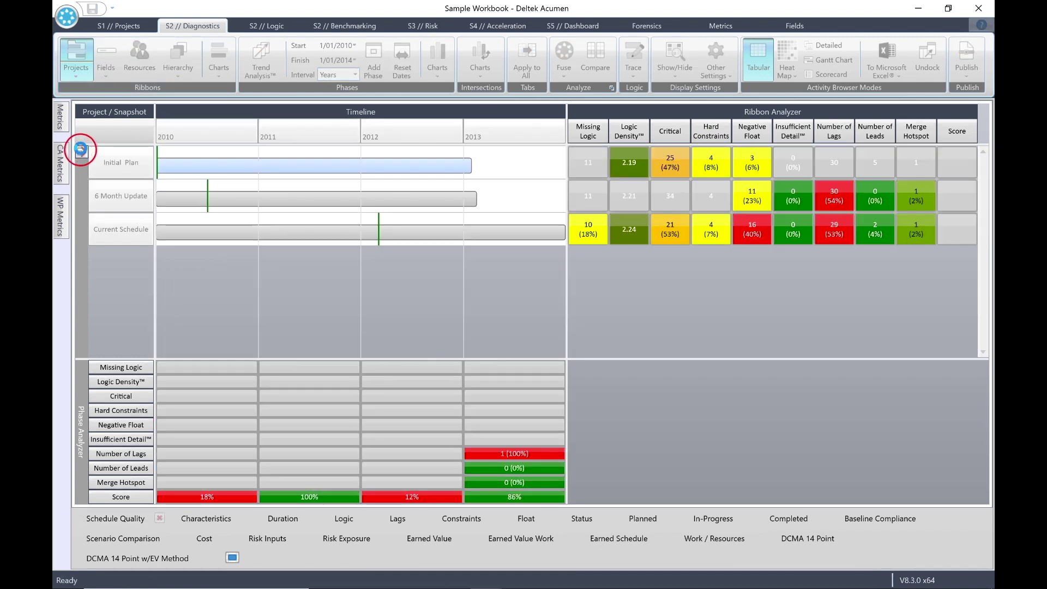
# Step: Close Sample Workbook without saving changes and reopen it from the recent workbooks
pyautogui.click(68, 17)
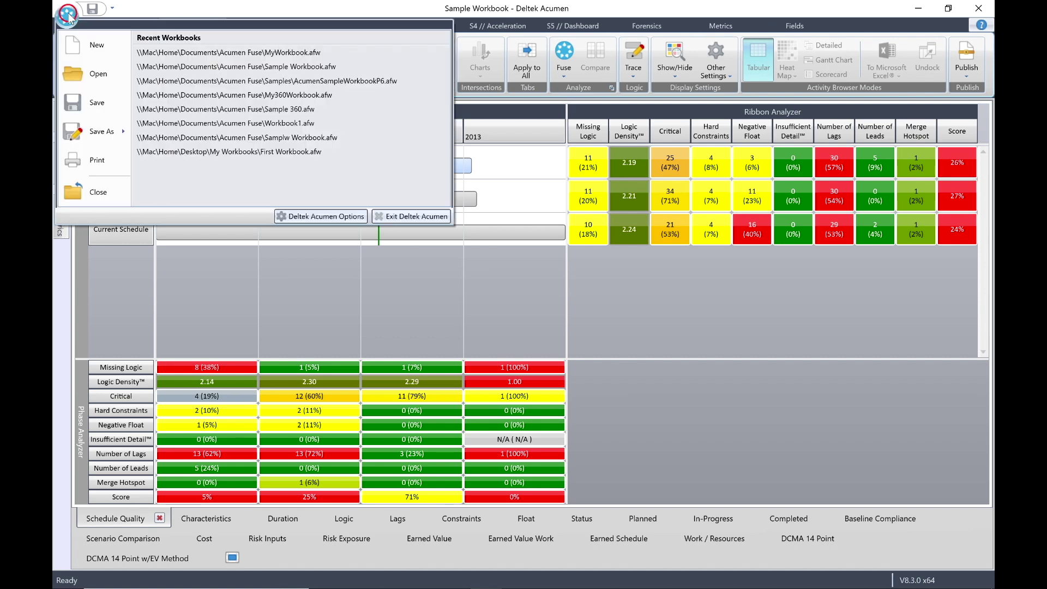
pyautogui.click(99, 188)
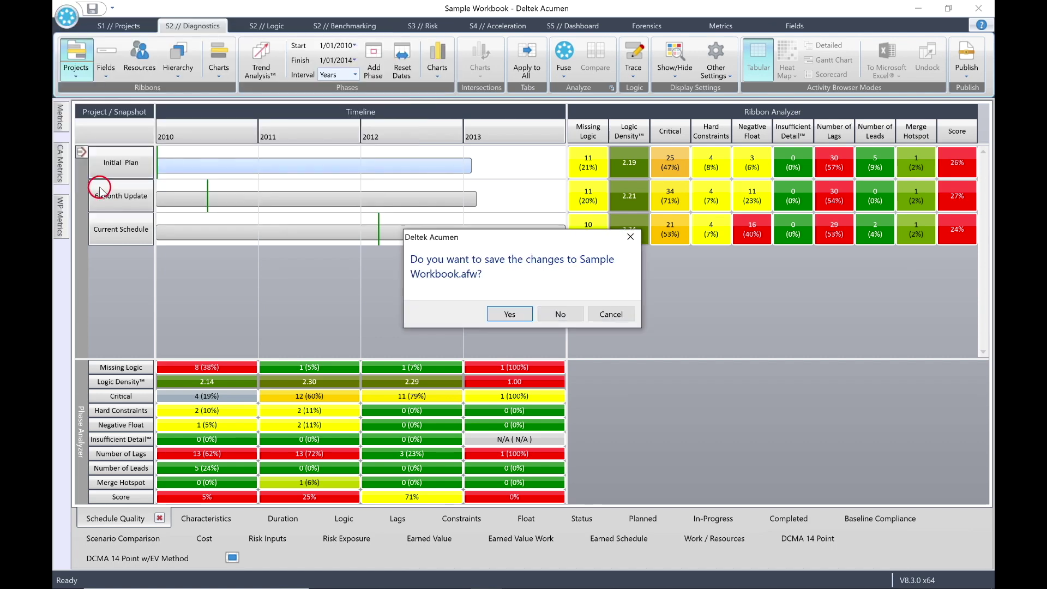
pyautogui.click(561, 314)
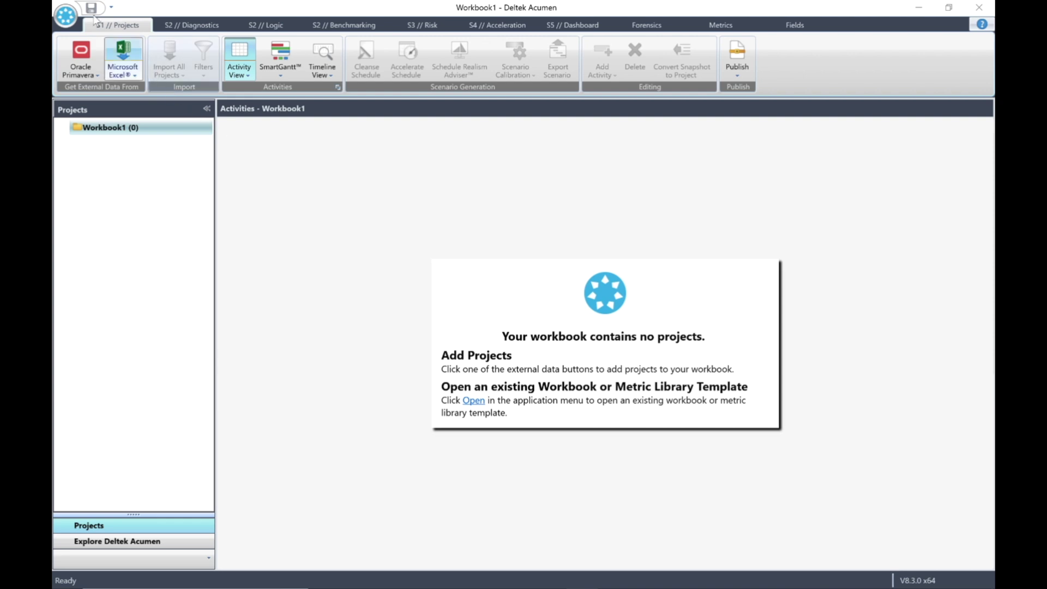
pyautogui.click(64, 15)
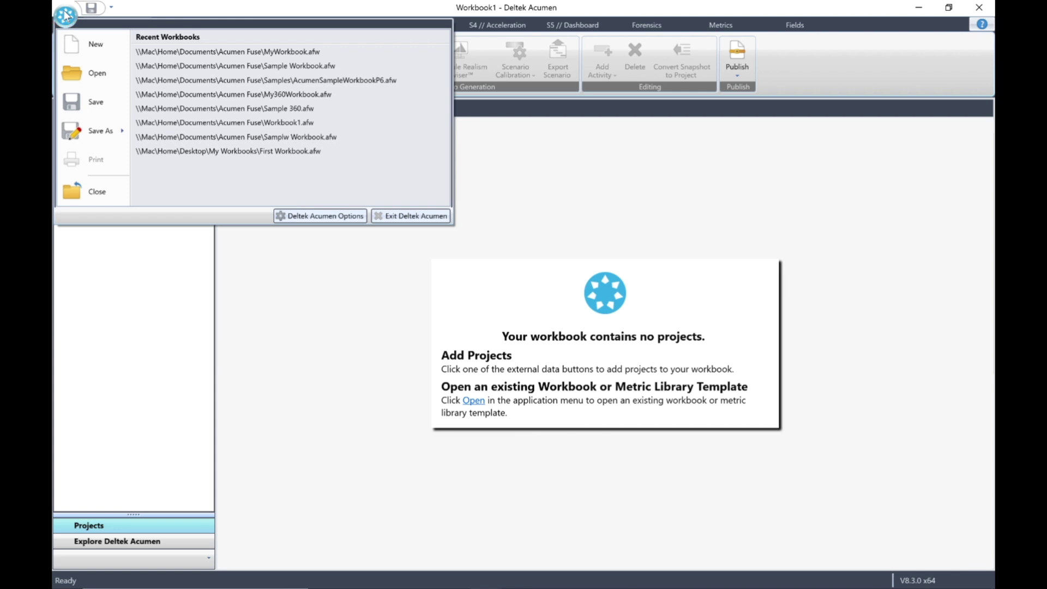
pyautogui.click(208, 66)
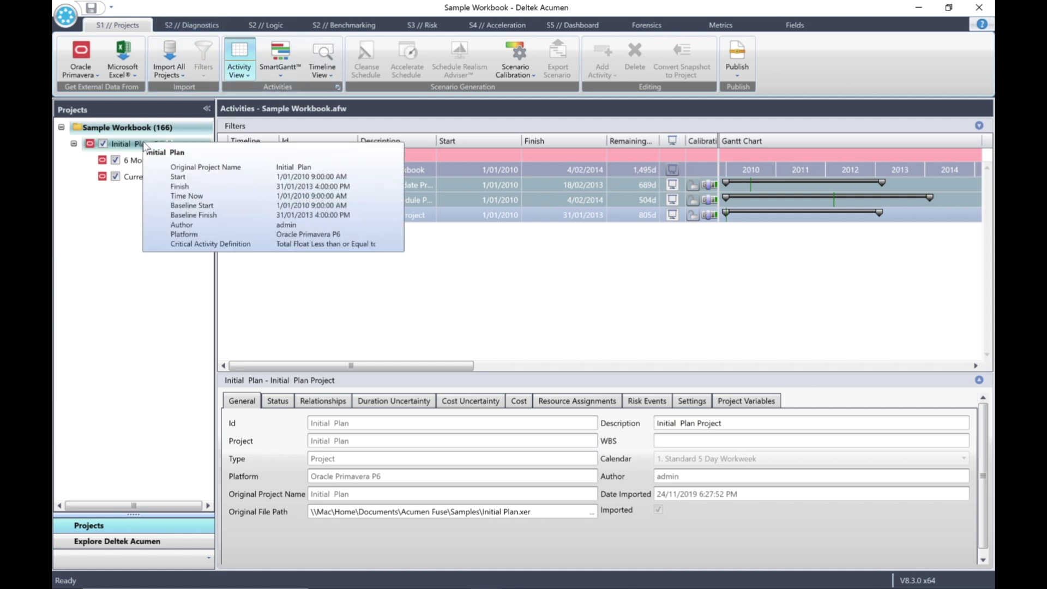
# Step: Run the Fuse analysis in Diagnostics to calculate the Schedule Quality metrics for the three project snapshots
pyautogui.moveTo(129, 164)
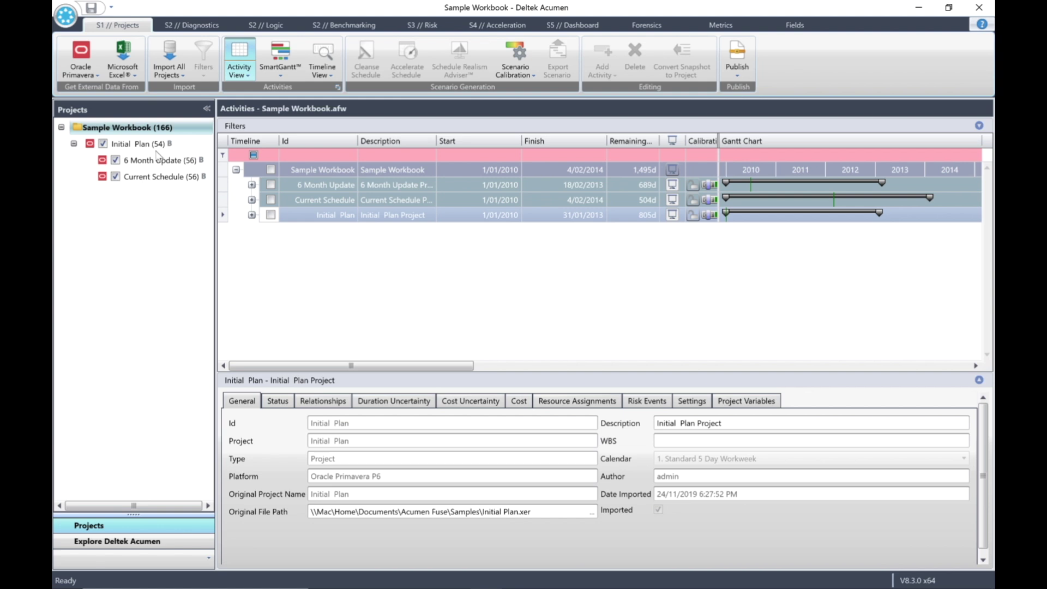
pyautogui.click(195, 27)
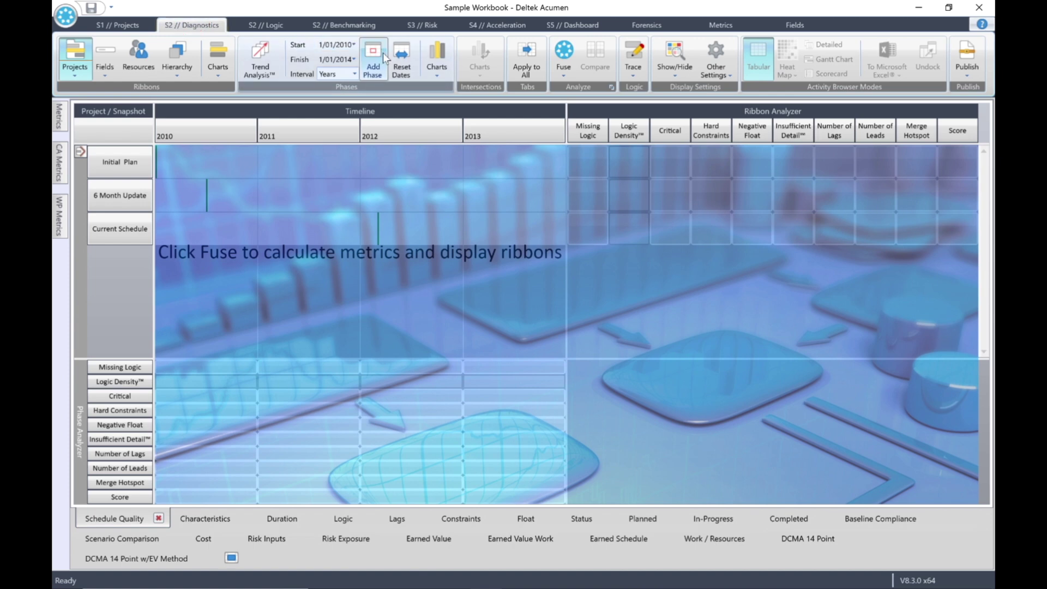
pyautogui.click(562, 64)
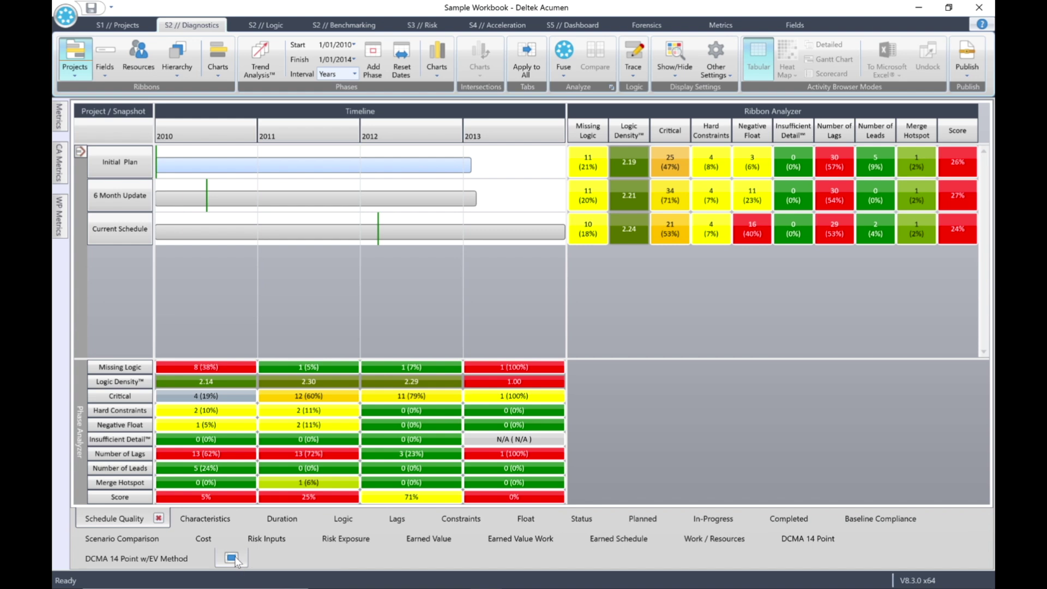
# Step: Create a new ribbon view, rename it MyView, and calculate its project ribbons with Fuse
pyautogui.rightClick(338, 539)
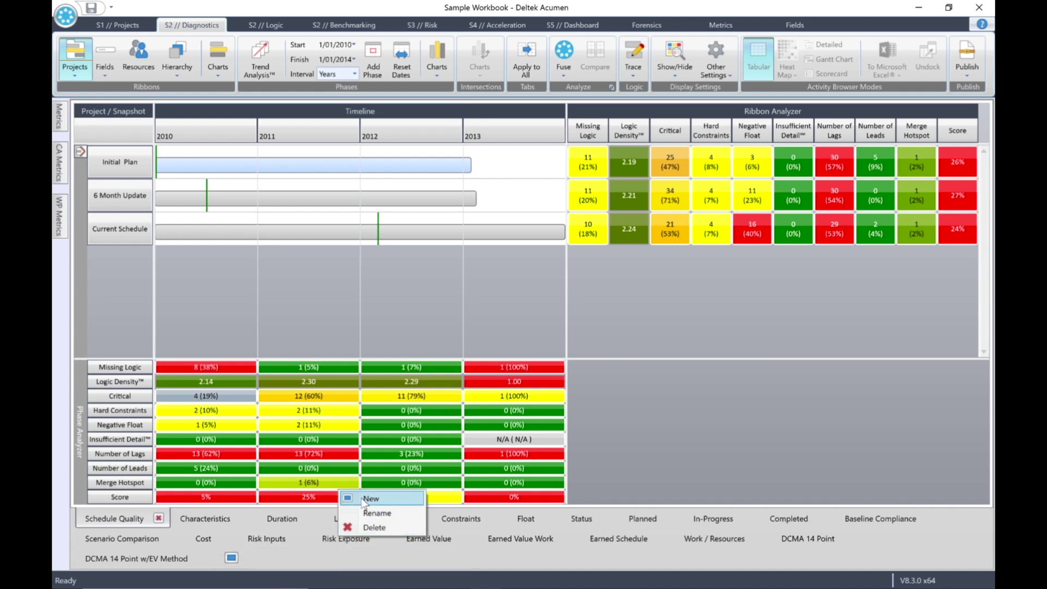
pyautogui.click(297, 553)
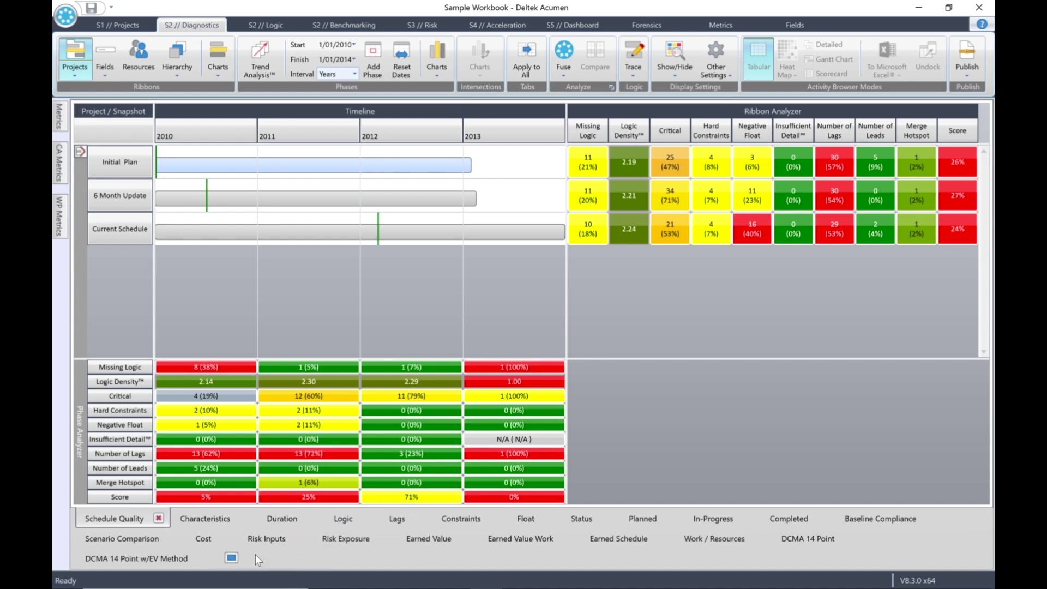
pyautogui.click(229, 558)
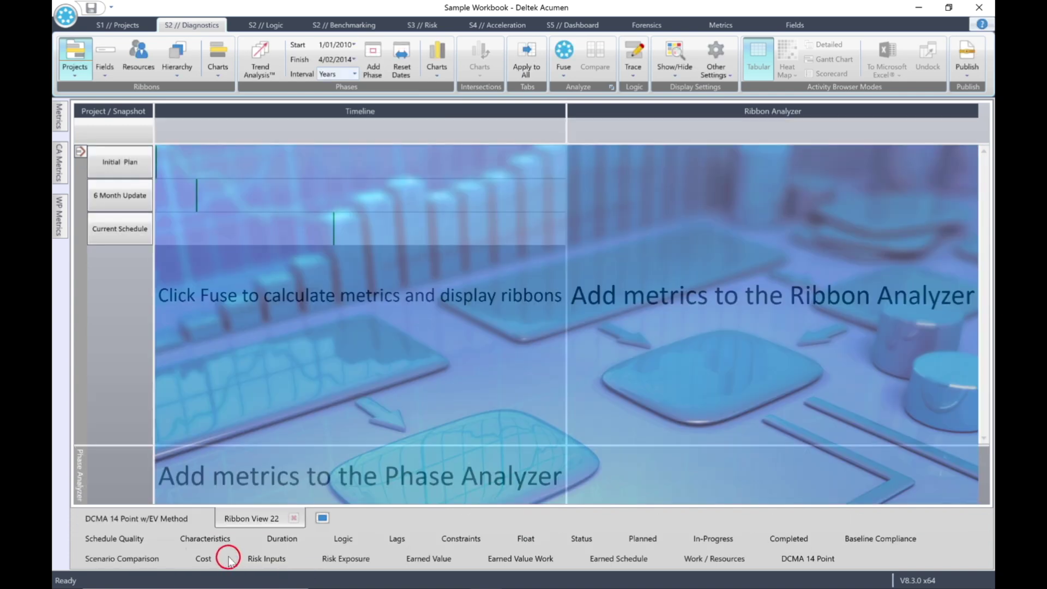
pyautogui.rightClick(275, 522)
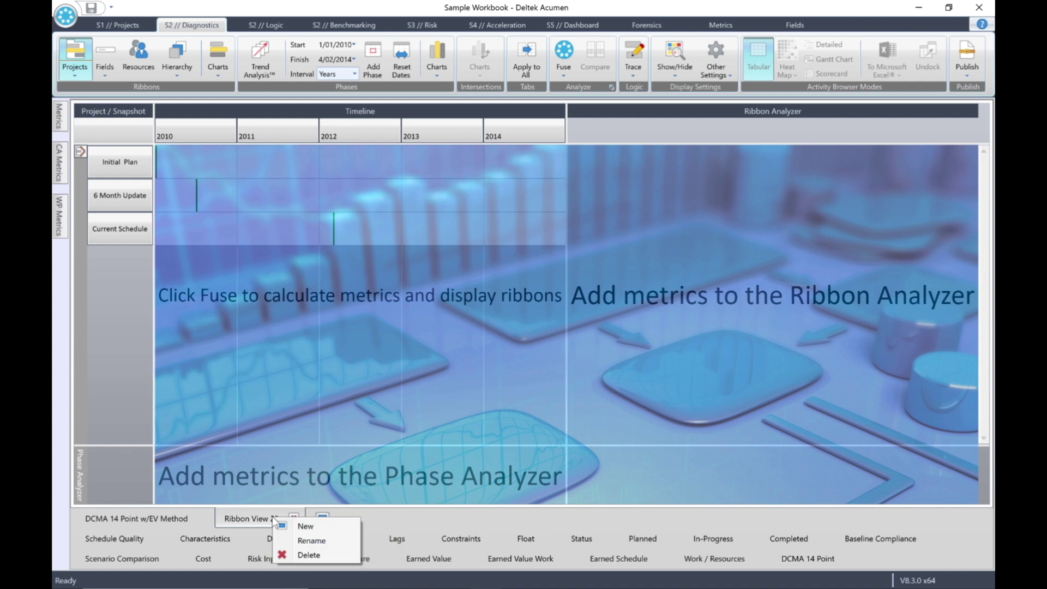
pyautogui.click(315, 540)
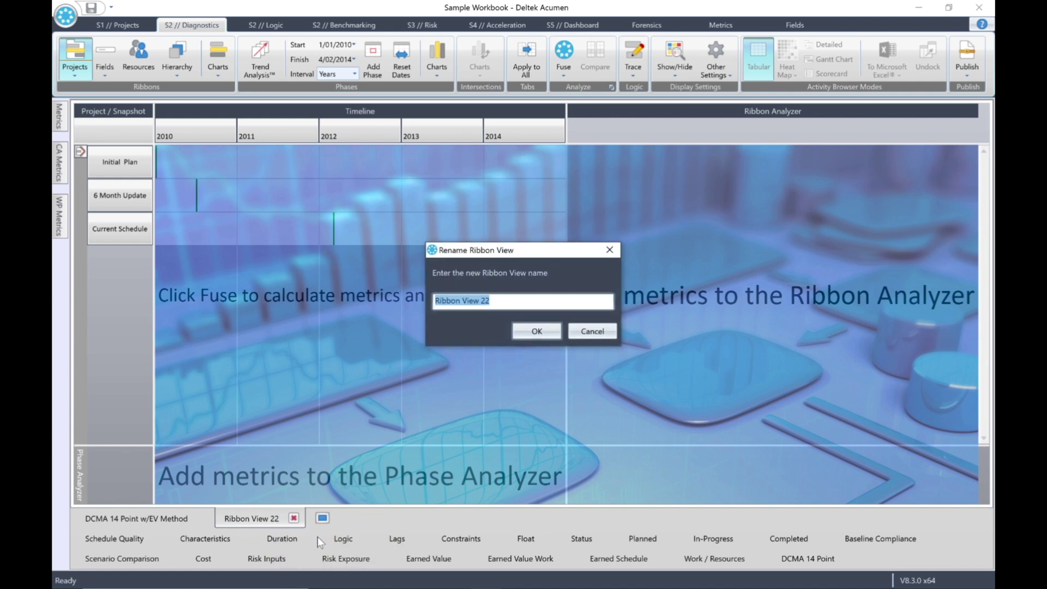
pyautogui.write('MyView')
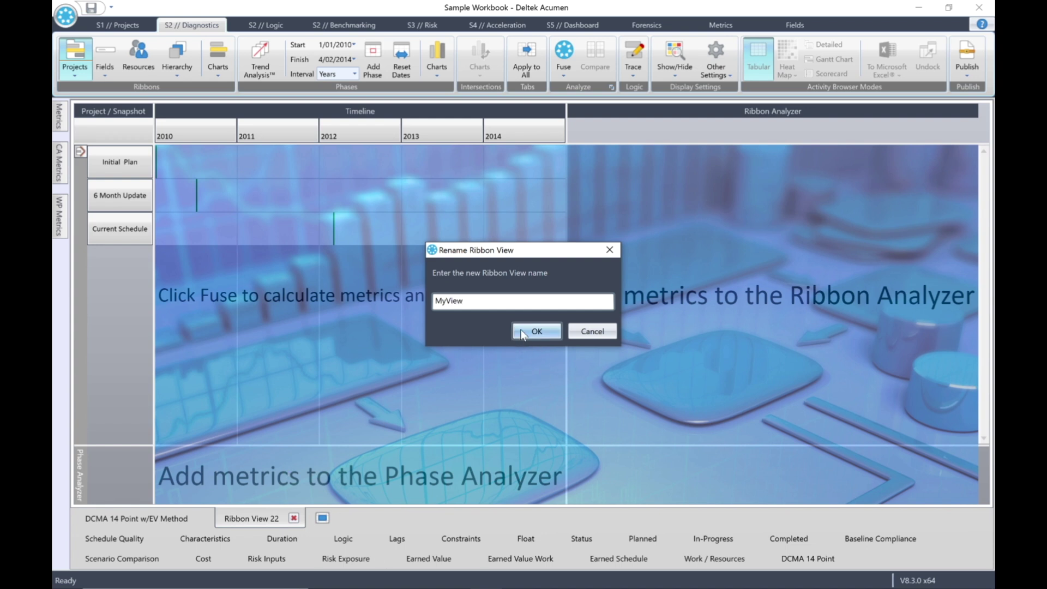
pyautogui.click(554, 331)
pyautogui.click(564, 53)
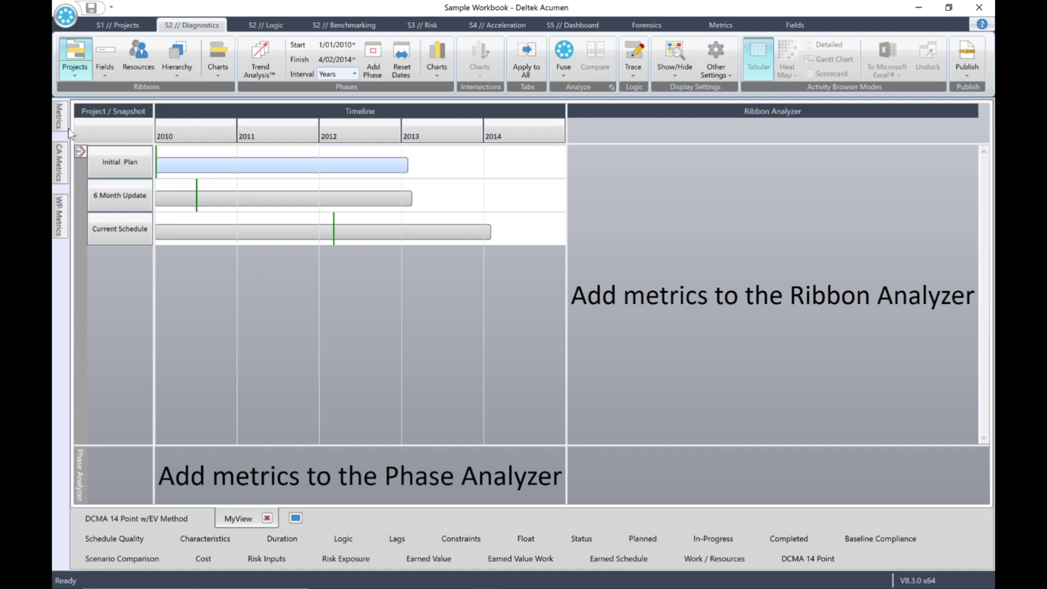
# Step: Open the Metrics library with the Schedule Quality folder expanded and pin it so it stays displayed
pyautogui.click(58, 117)
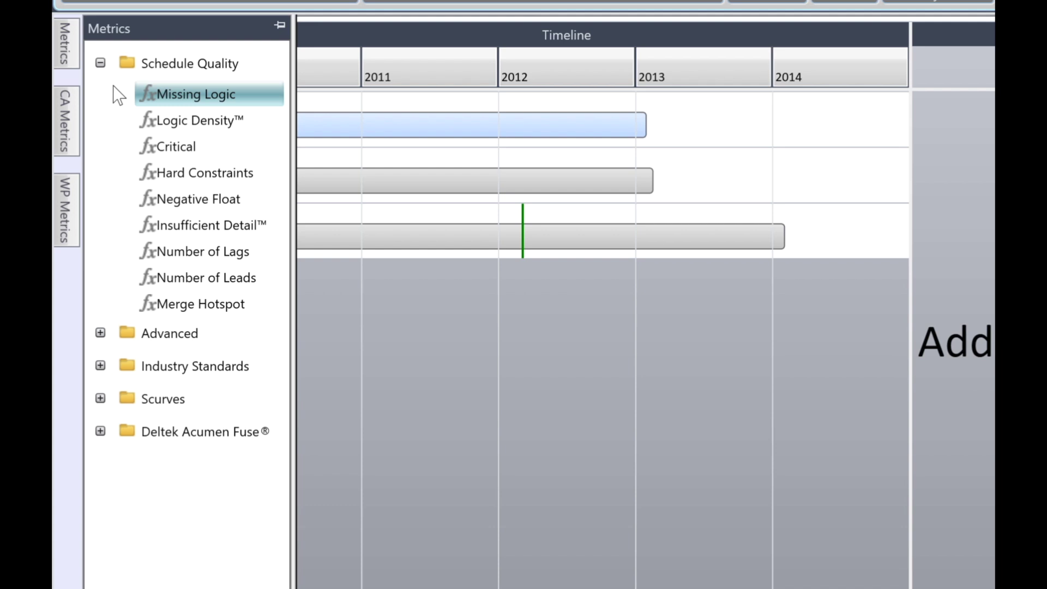
pyautogui.click(100, 63)
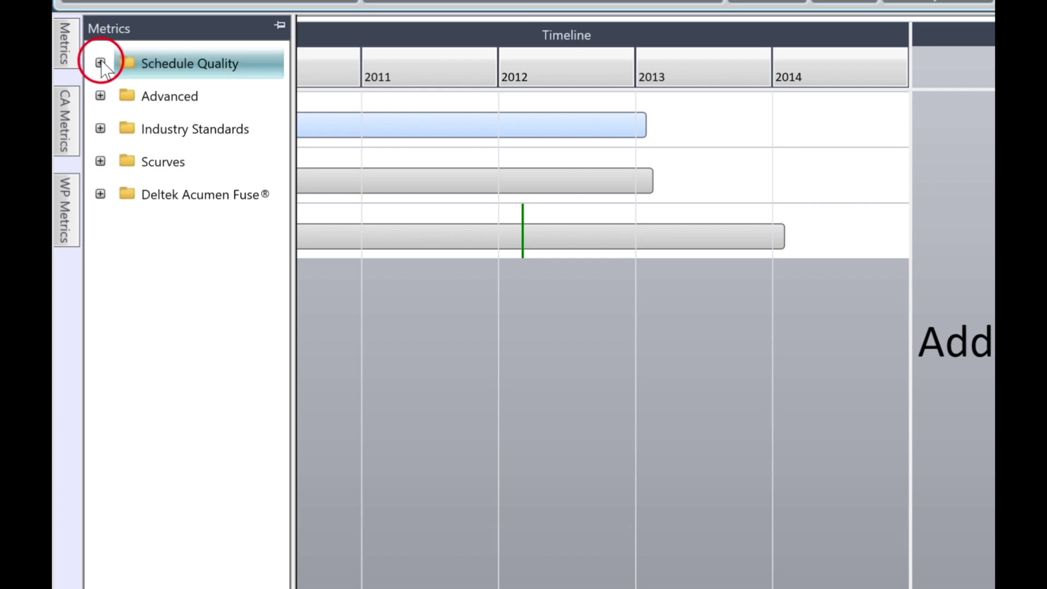
pyautogui.click(100, 63)
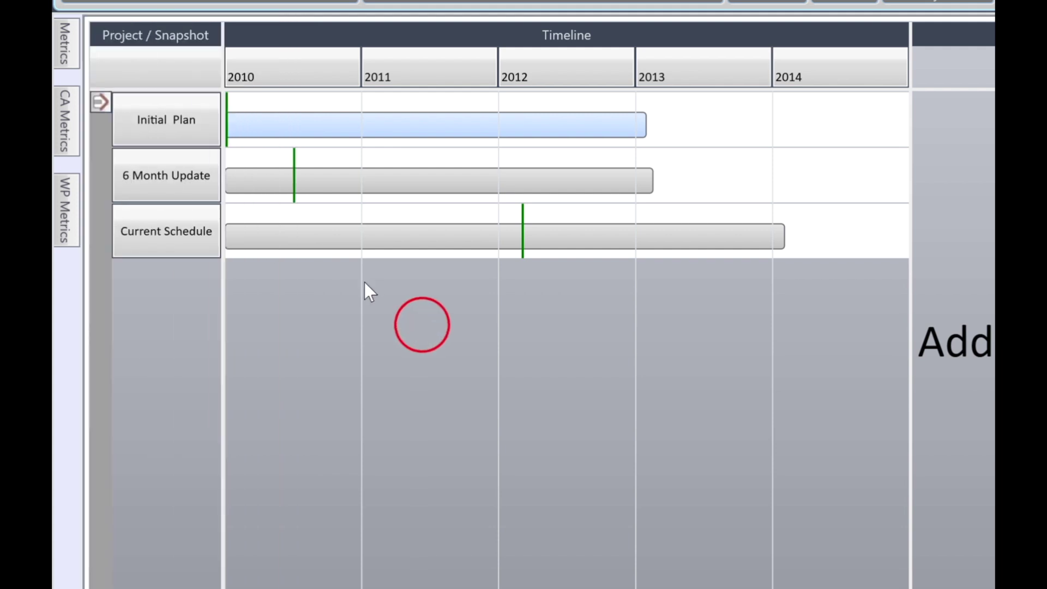
pyautogui.click(57, 34)
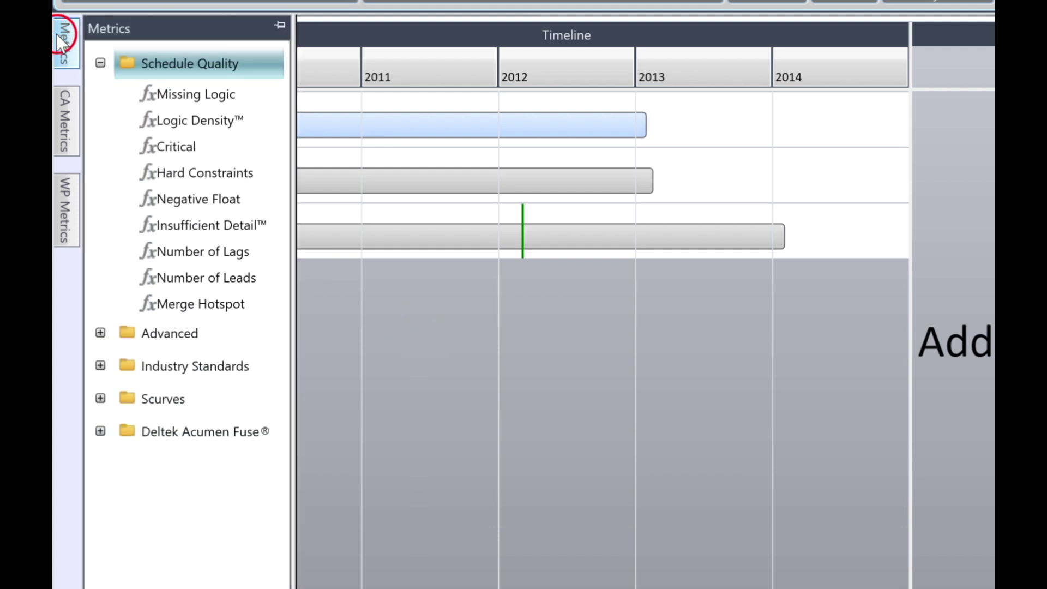
pyautogui.click(279, 24)
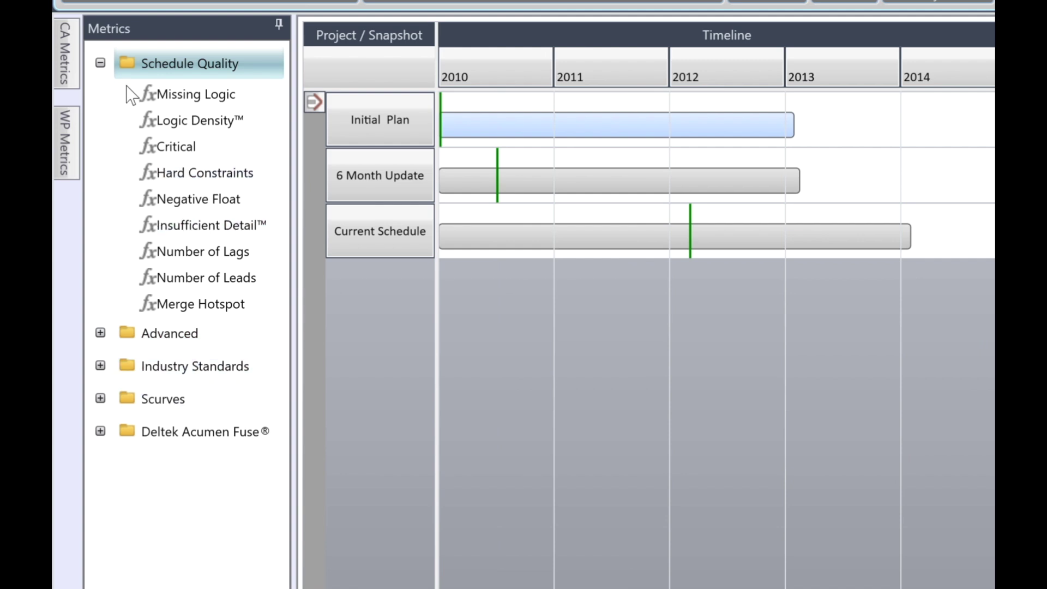
# Step: Add the Critical metric to MyView's Ribbon Analyzer and calculate it with Fuse
pyautogui.rightClick(159, 98)
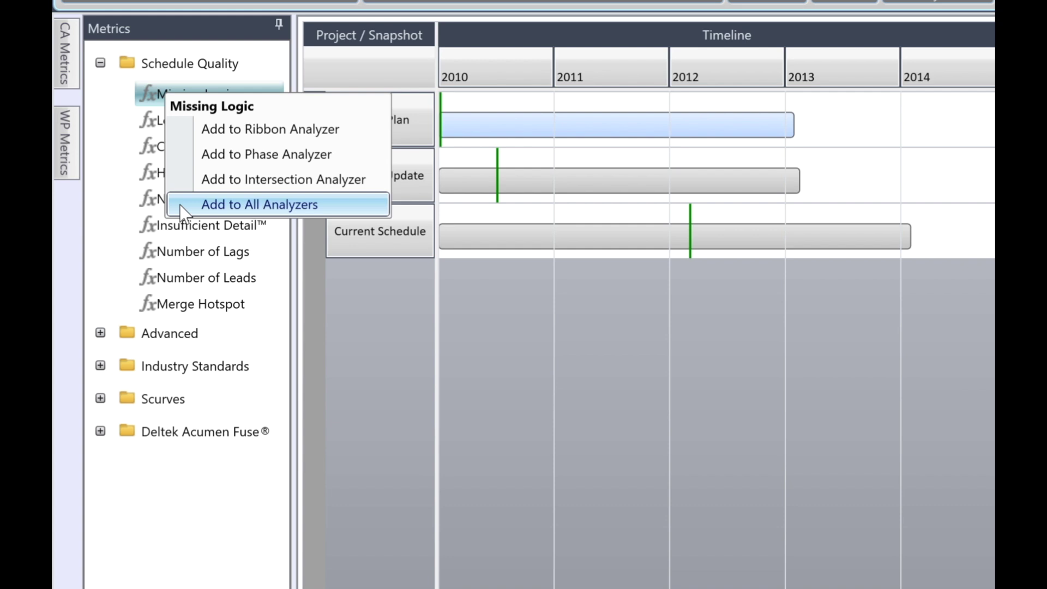
pyautogui.click(99, 176)
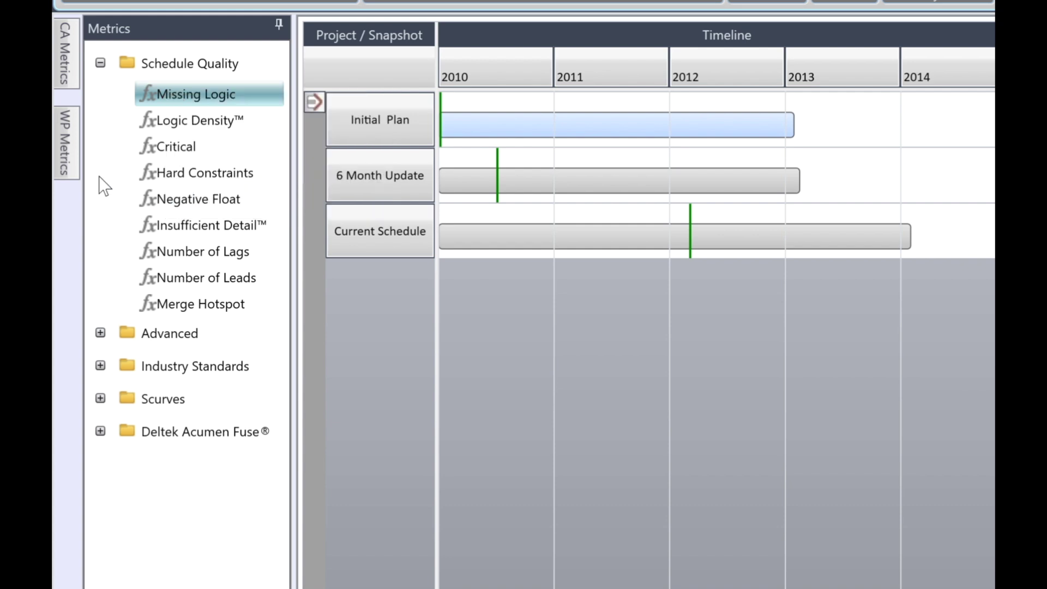
pyautogui.rightClick(173, 153)
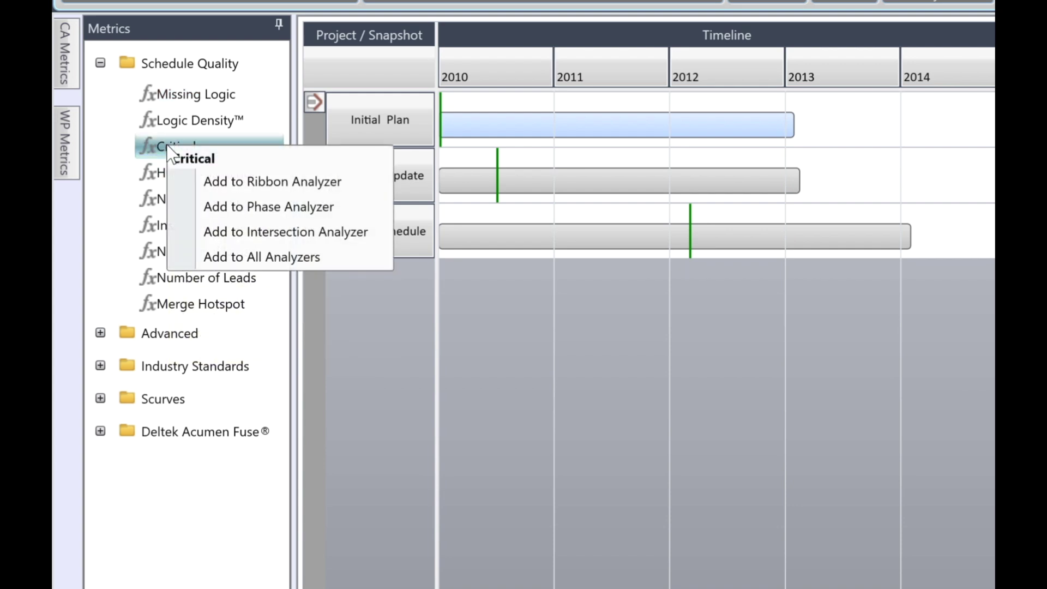
pyautogui.click(241, 181)
pyautogui.keyDown('ctrl'); pyautogui.click(234, 173); pyautogui.keyUp('ctrl')
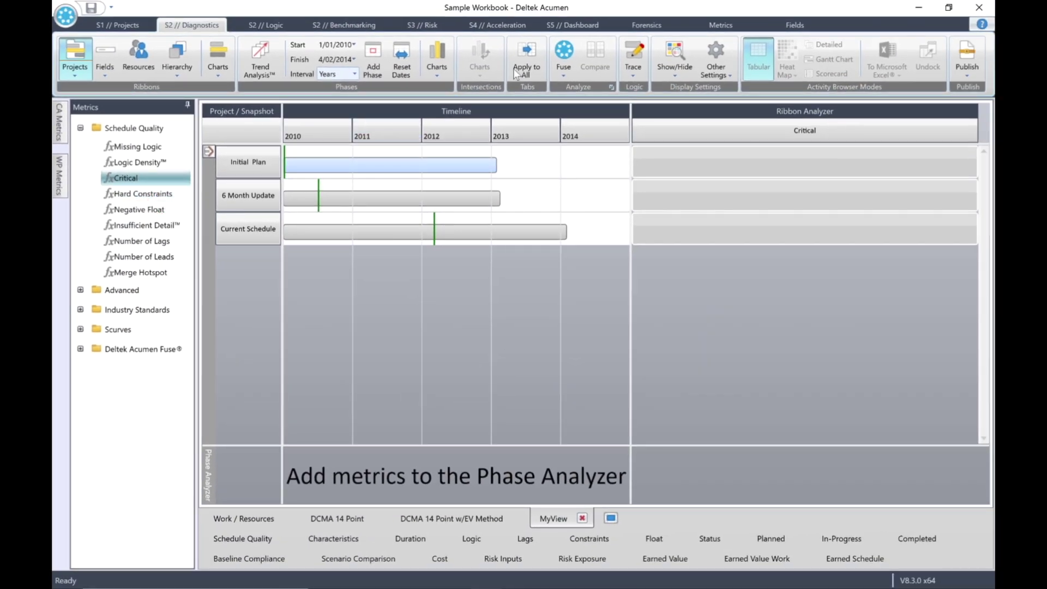
pyautogui.click(563, 51)
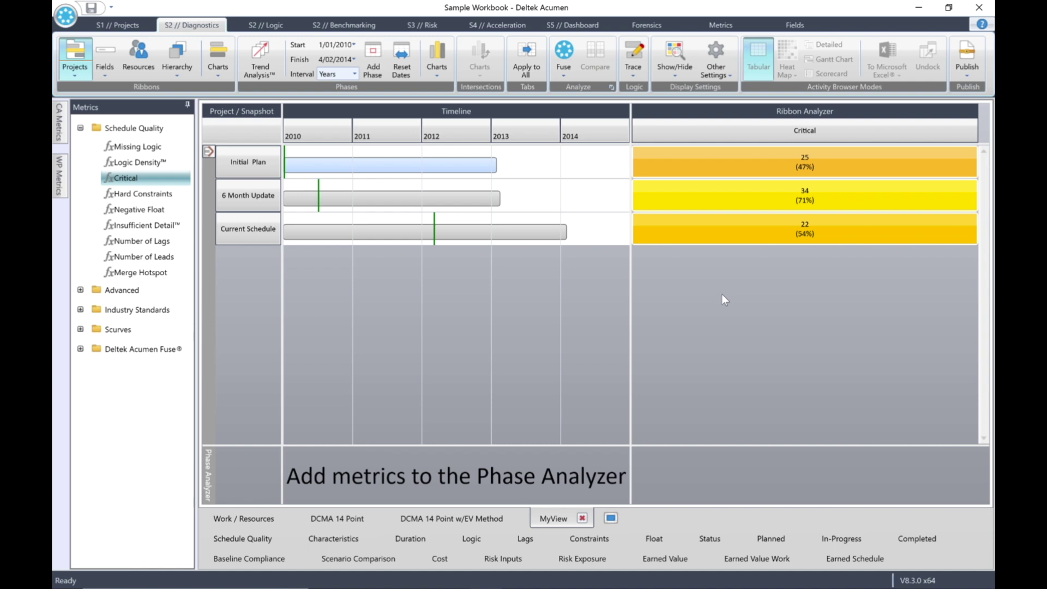
# Step: Add the Negative Float metric to MyView's Phase Analyzer and calculate it with Fuse
pyautogui.click(136, 209)
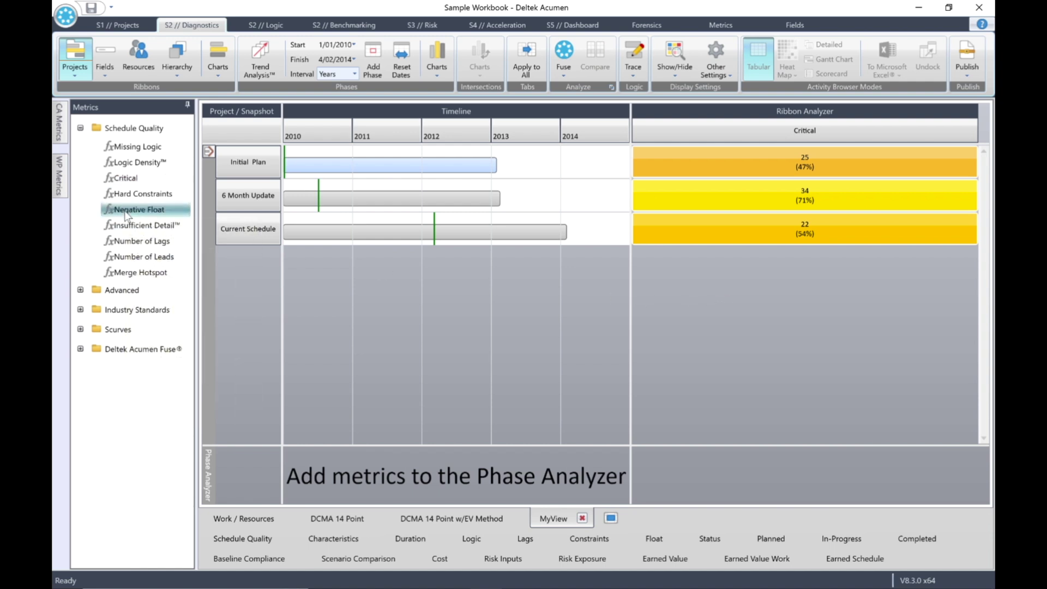
pyautogui.rightClick(125, 213)
pyautogui.click(184, 249)
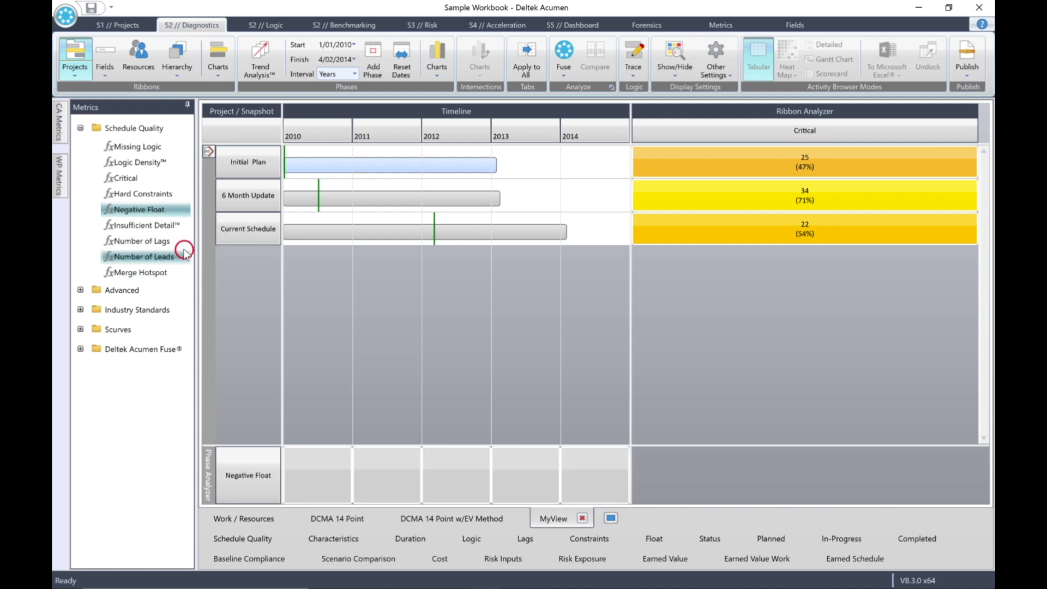
pyautogui.click(564, 52)
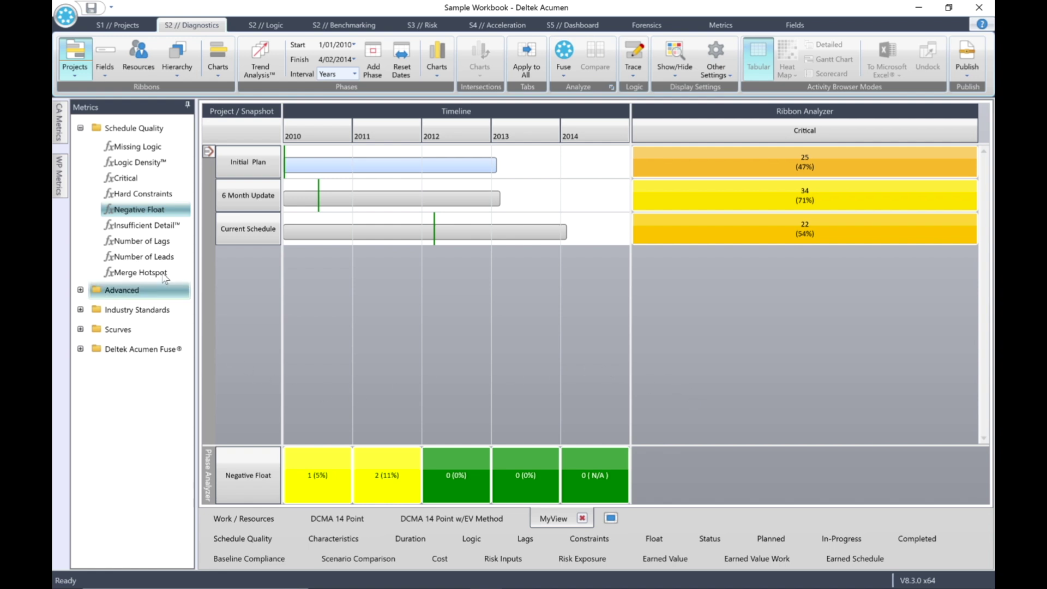
# Step: Add the Number of Lags metric to MyView's Intersection Analyzer and calculate it with Fuse
pyautogui.rightClick(144, 241)
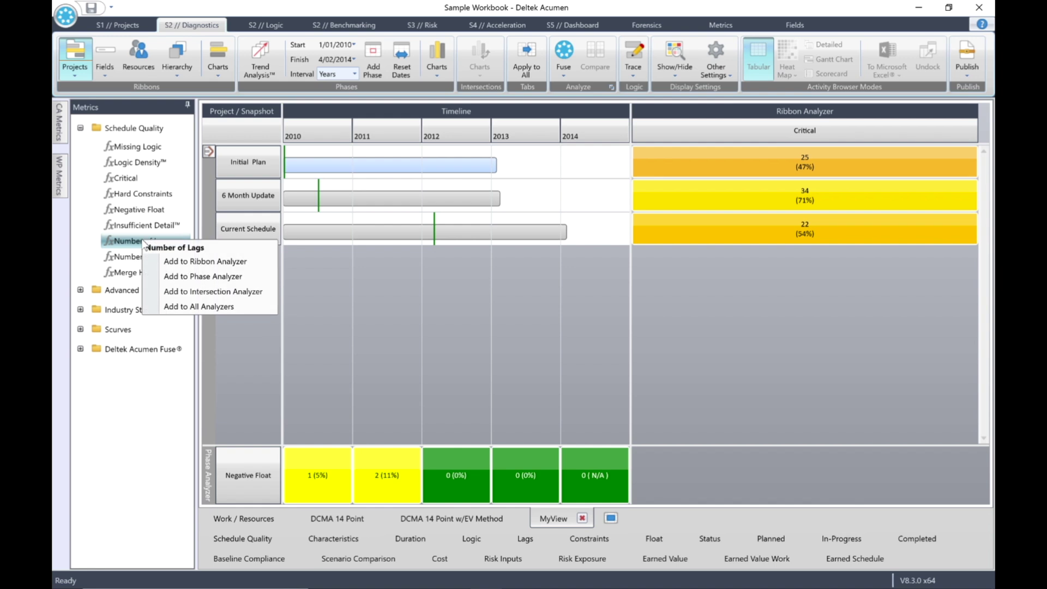
pyautogui.click(203, 291)
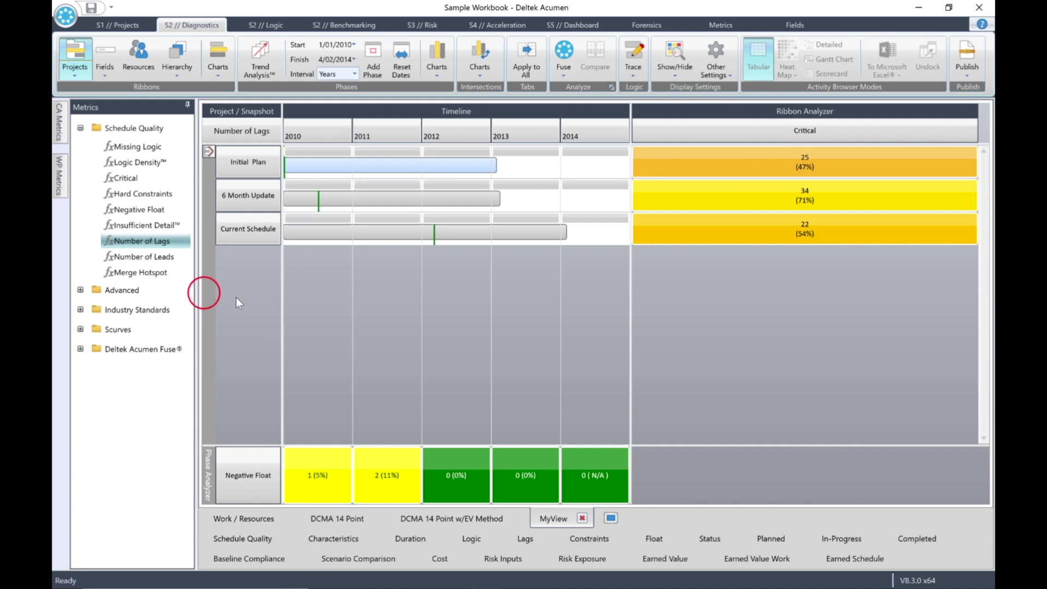
pyautogui.click(563, 50)
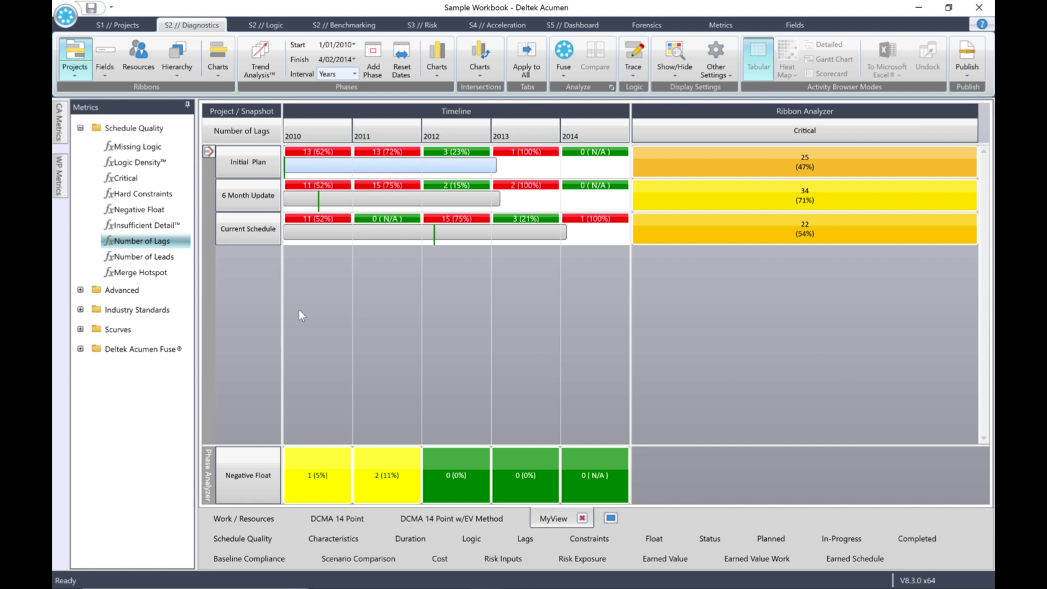
pyautogui.moveTo(146, 228)
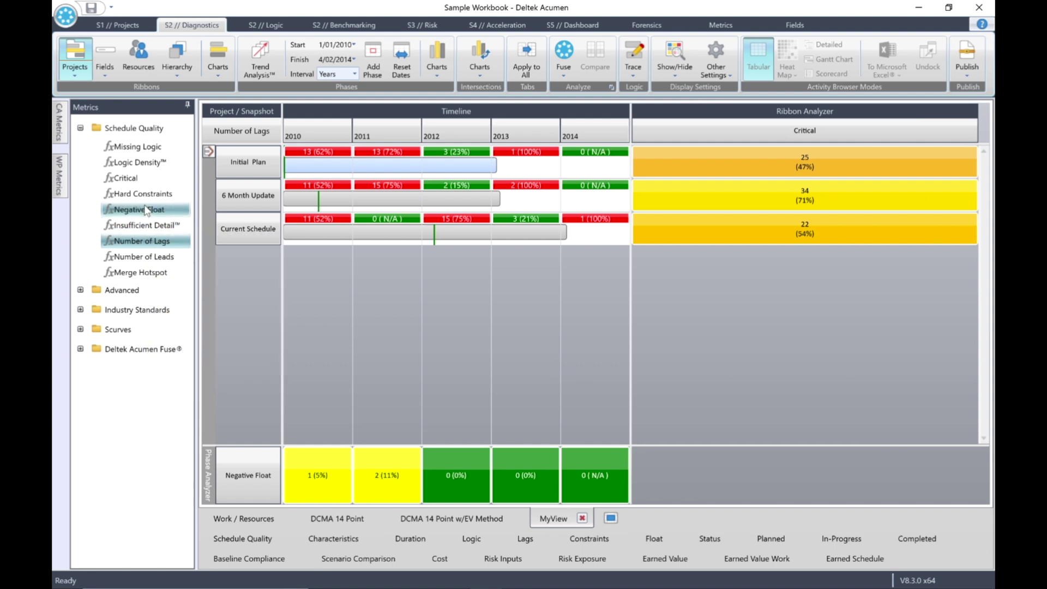
pyautogui.rightClick(144, 210)
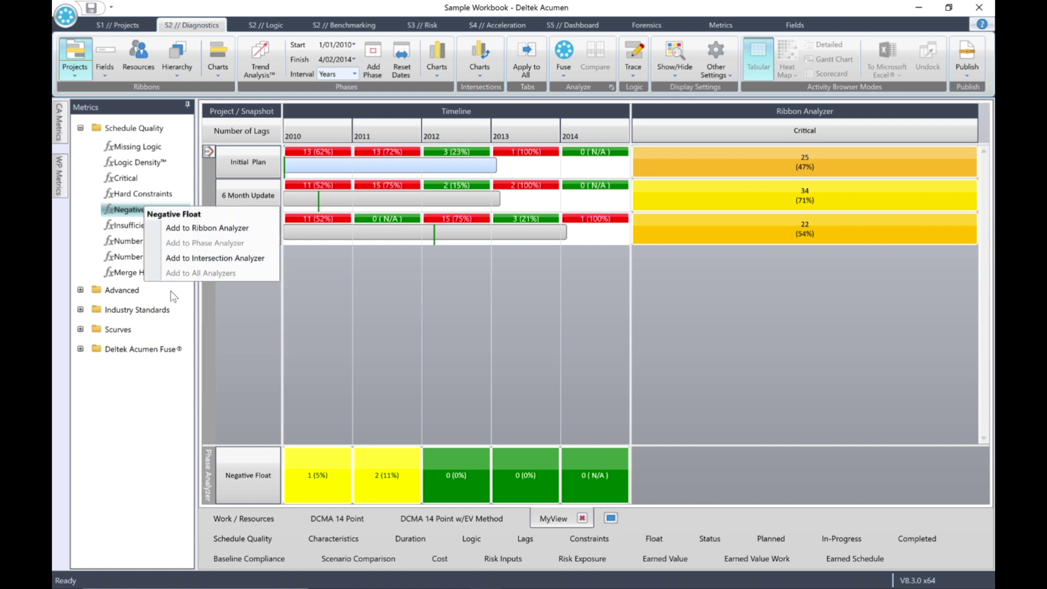
pyautogui.click(144, 417)
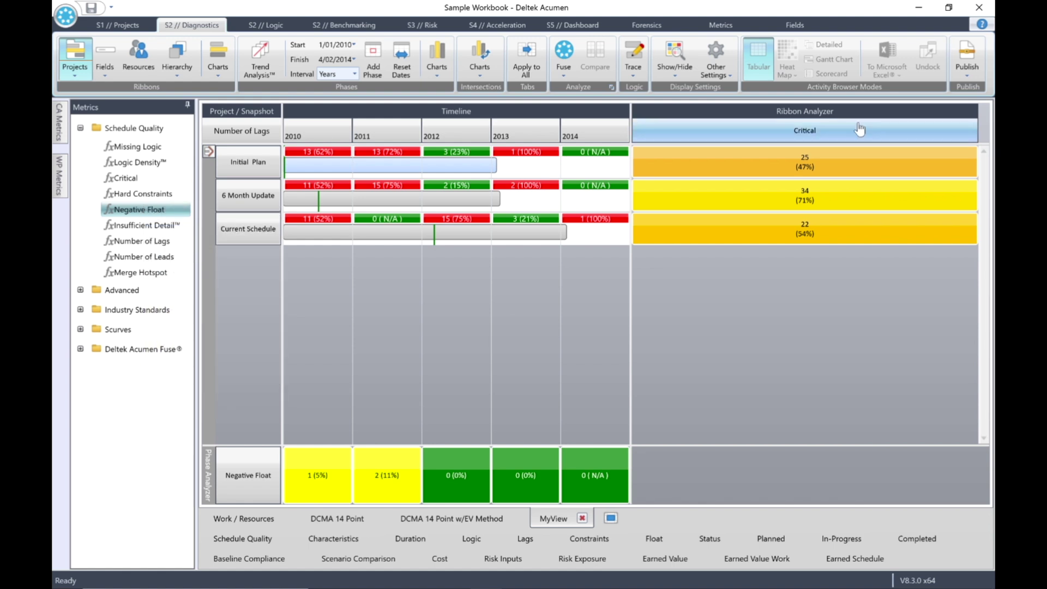
# Step: Clear MyView by removing Critical from the Ribbon Analyzer, Negative Float from the Phase Analyzer and Number of Lags from the Intersection Analyzer
pyautogui.rightClick(860, 129)
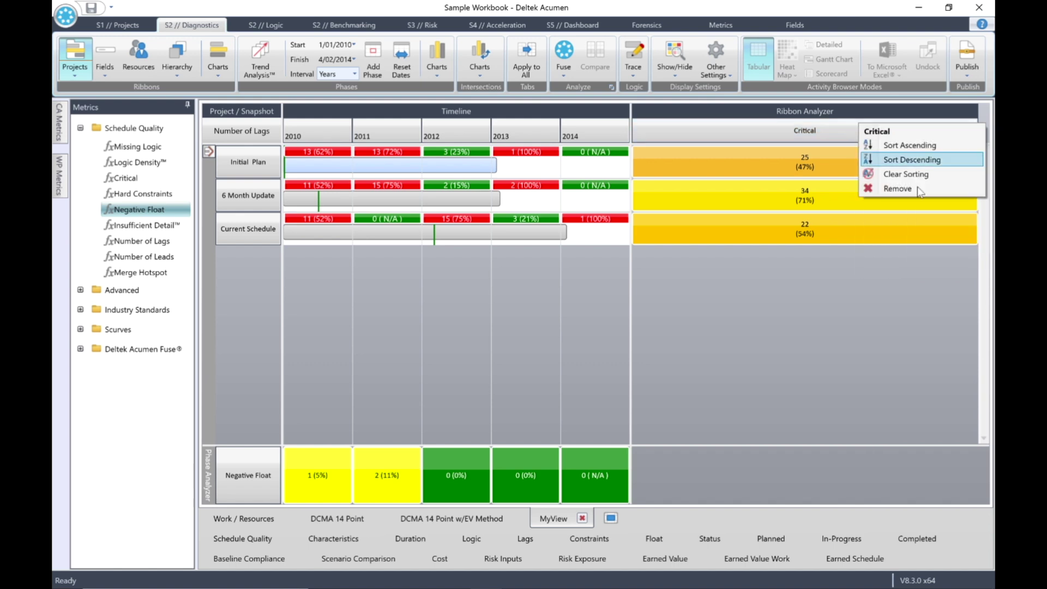
pyautogui.click(901, 188)
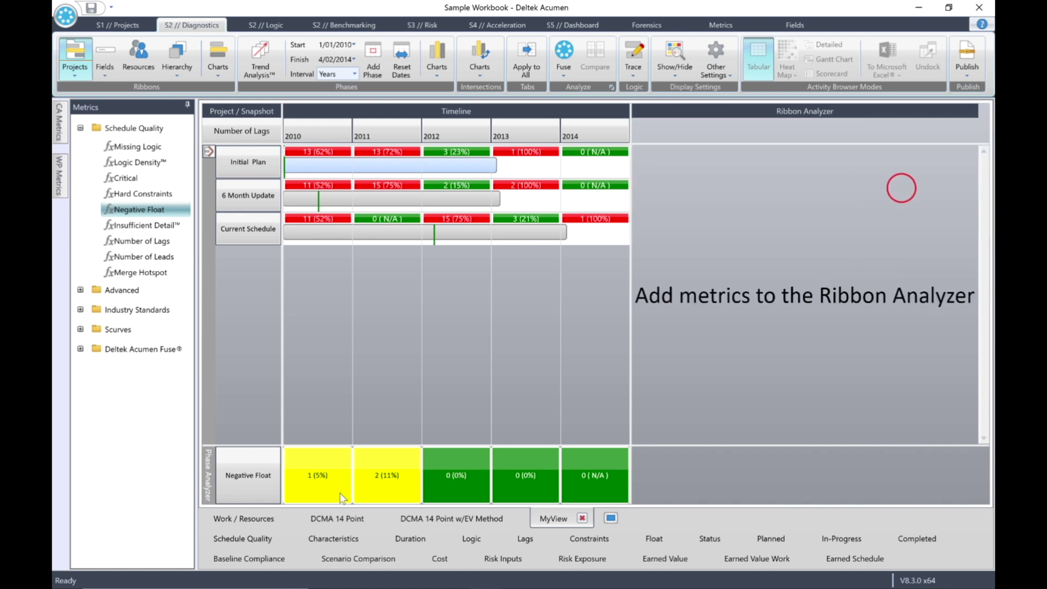
pyautogui.rightClick(234, 476)
pyautogui.click(273, 493)
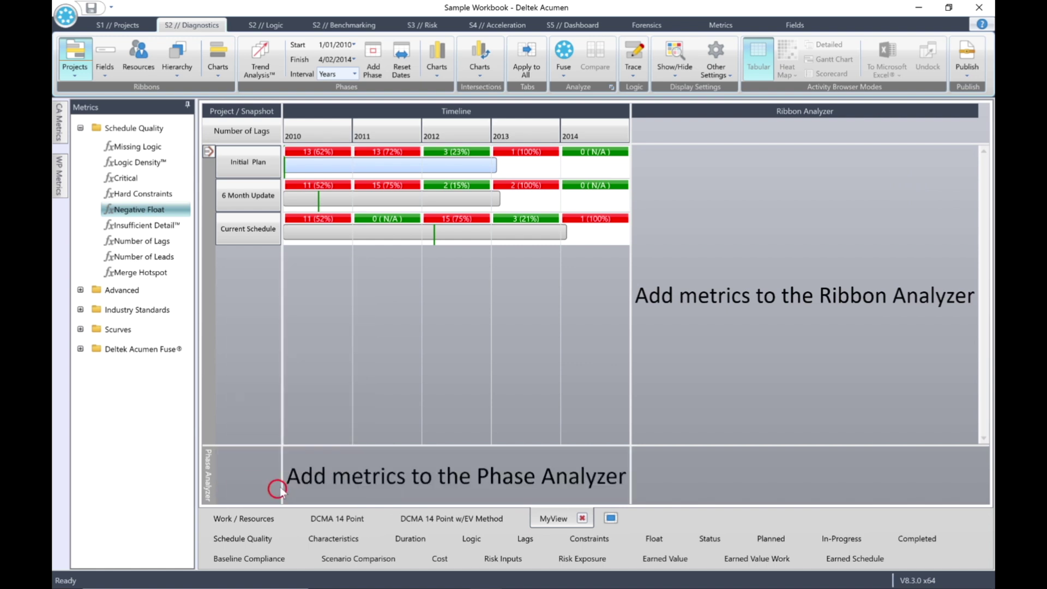
pyautogui.moveTo(241, 127)
pyautogui.click(274, 130)
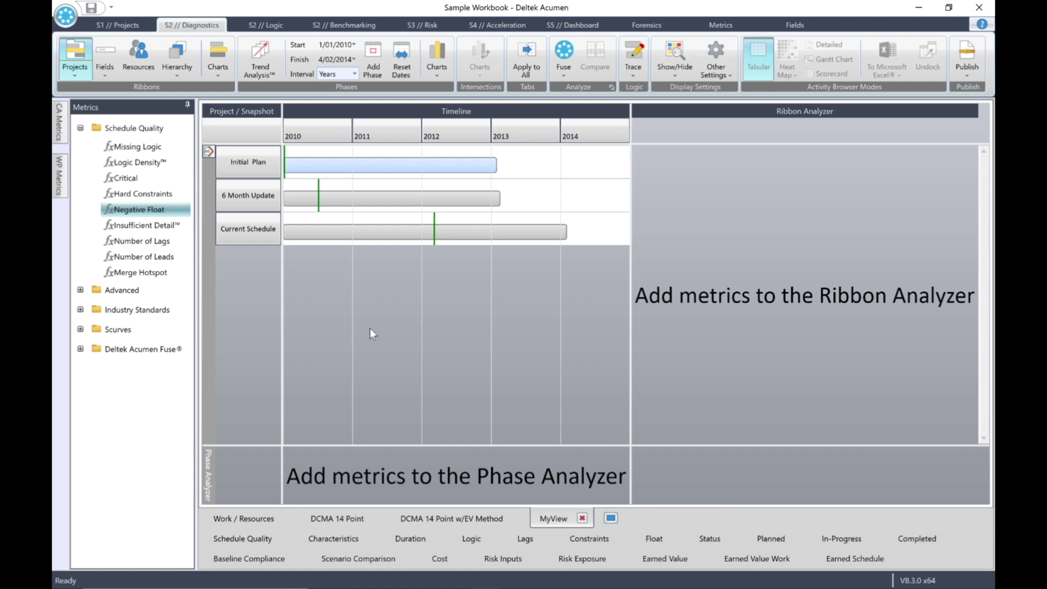
# Step: Add the Missing Logic metric to all analyzers in MyView and calculate it with Fuse
pyautogui.rightClick(144, 146)
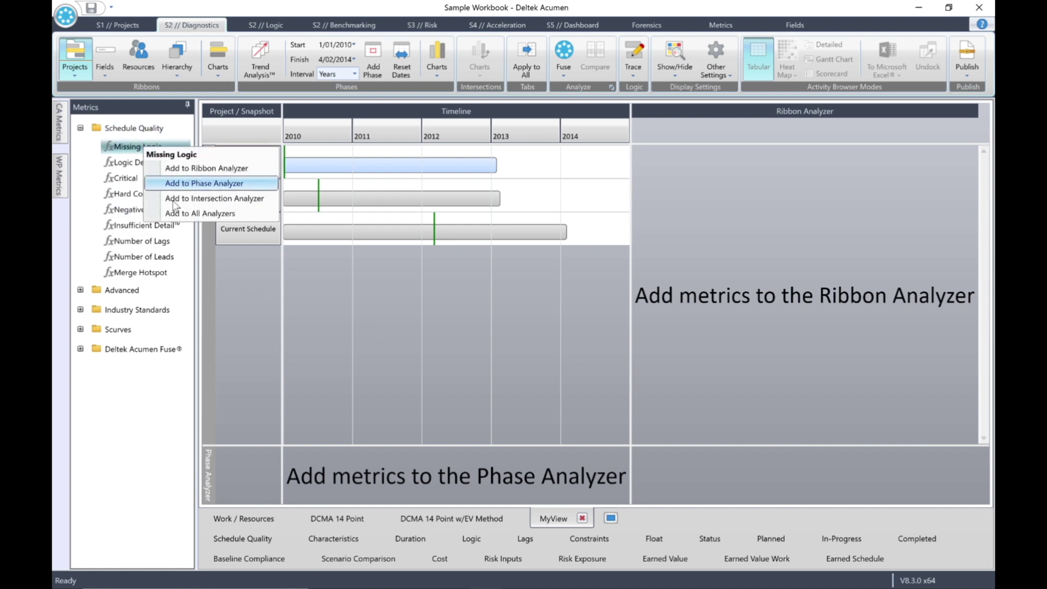
pyautogui.click(192, 214)
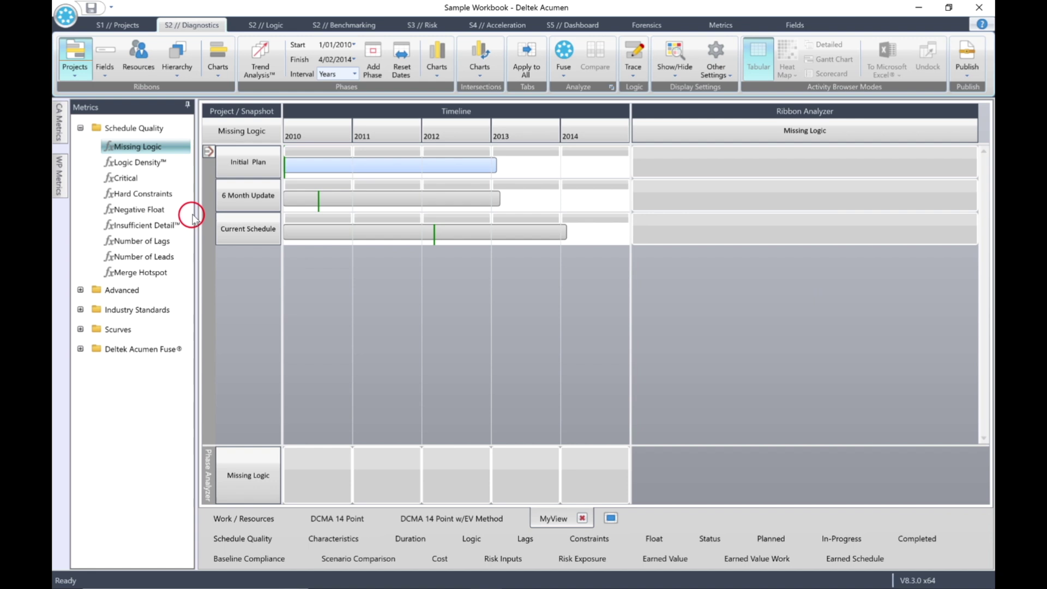
pyautogui.click(563, 48)
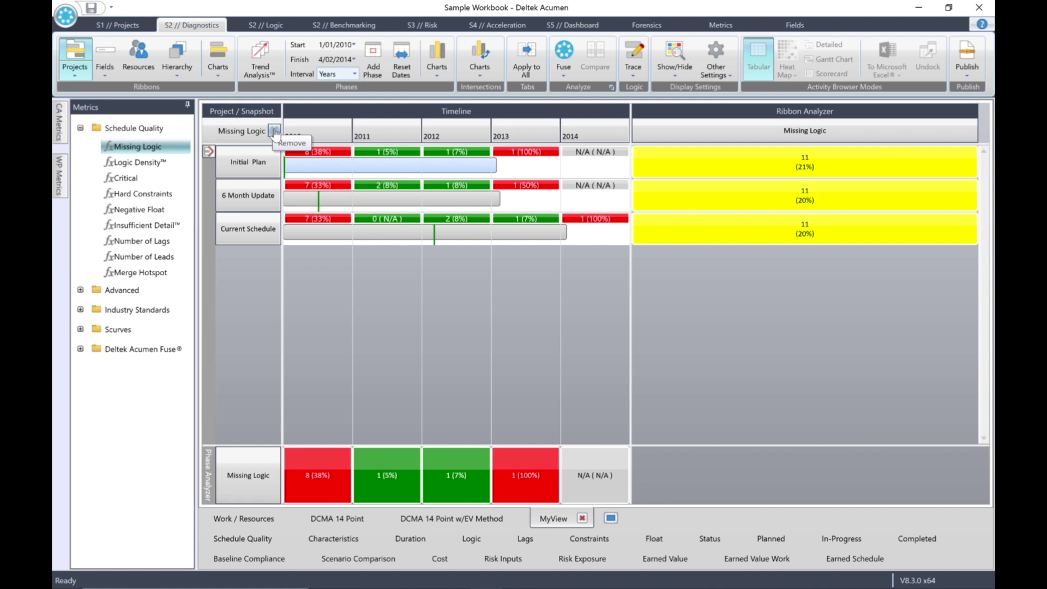
# Step: Remove the Missing Logic metric from MyView's Intersection, Ribbon and Phase Analyzers
pyautogui.click(274, 132)
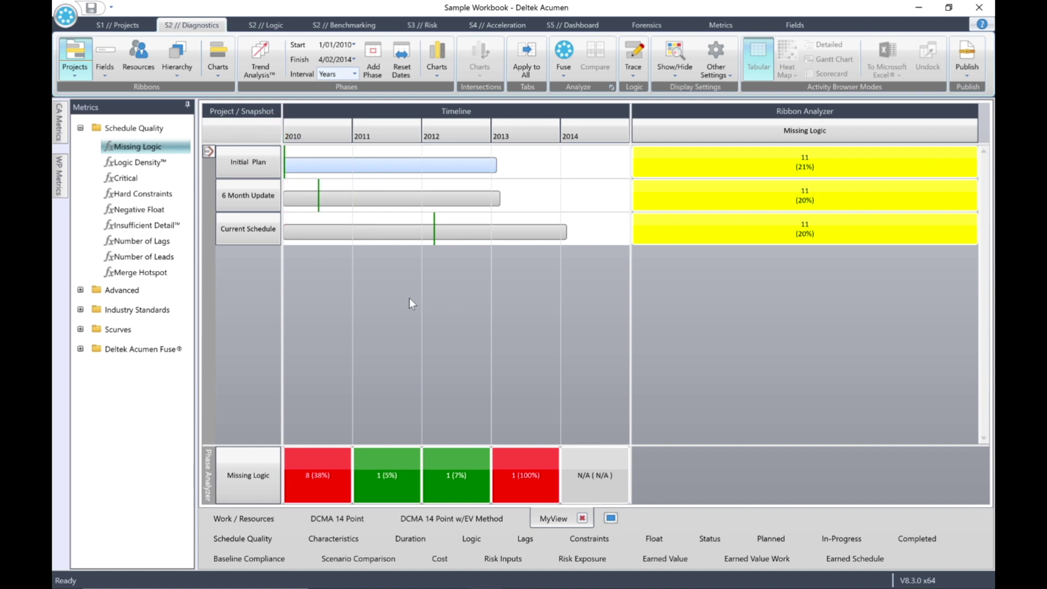
pyautogui.click(786, 143)
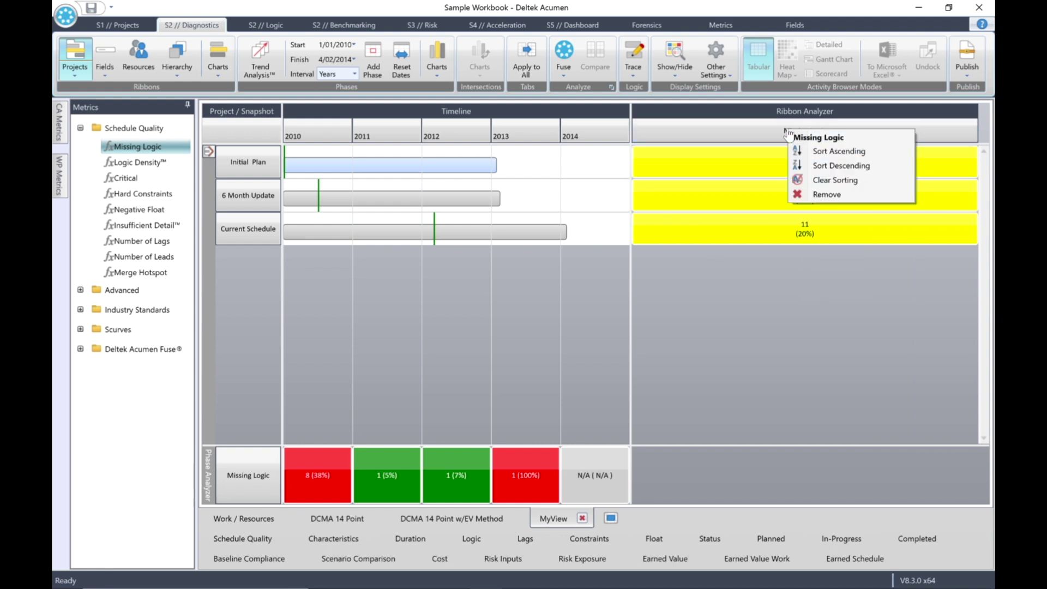
pyautogui.click(830, 196)
pyautogui.click(242, 475)
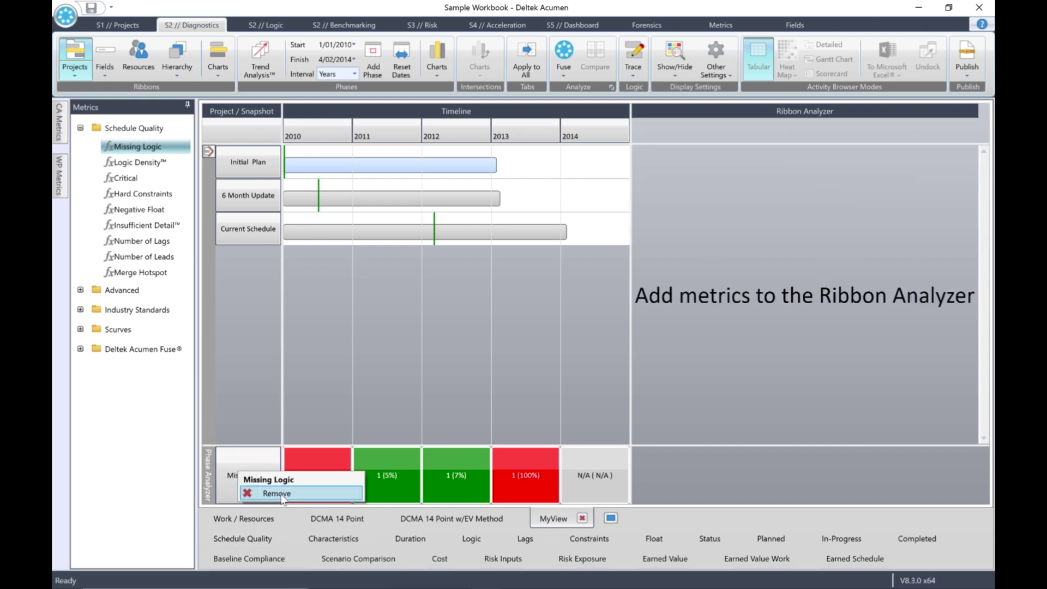
pyautogui.click(280, 493)
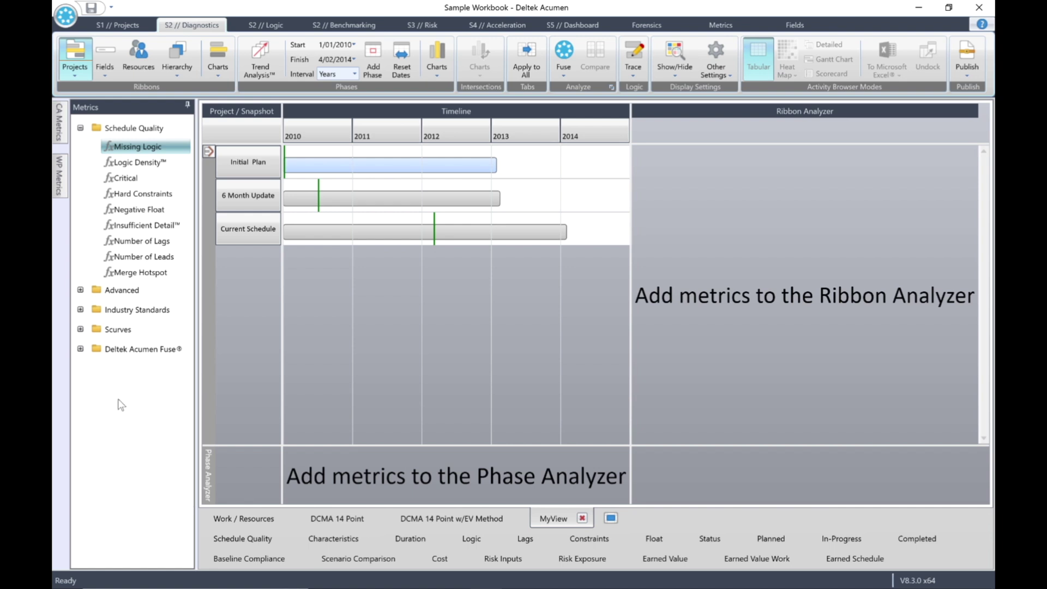
# Step: Add the entire Schedule Quality metric group to MyView's Ribbon Analyzer and calculate it with Fuse
pyautogui.rightClick(115, 131)
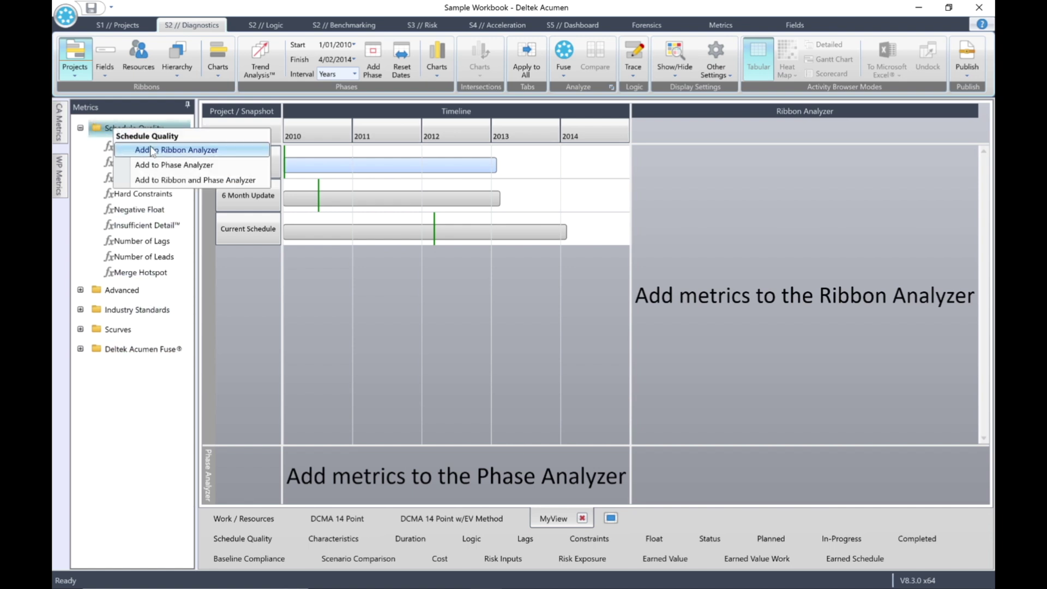
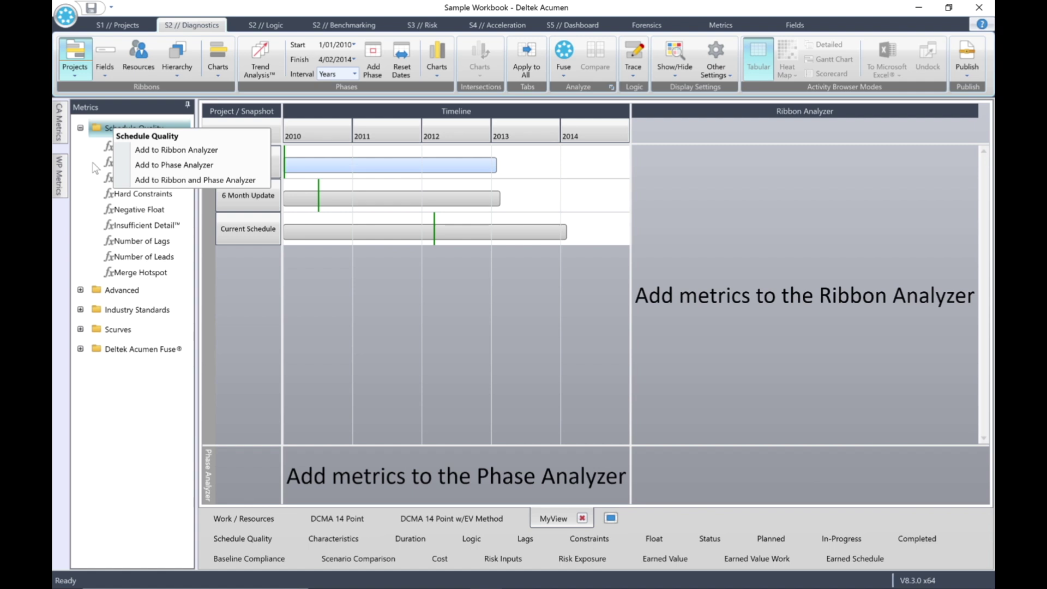
pyautogui.click(95, 167)
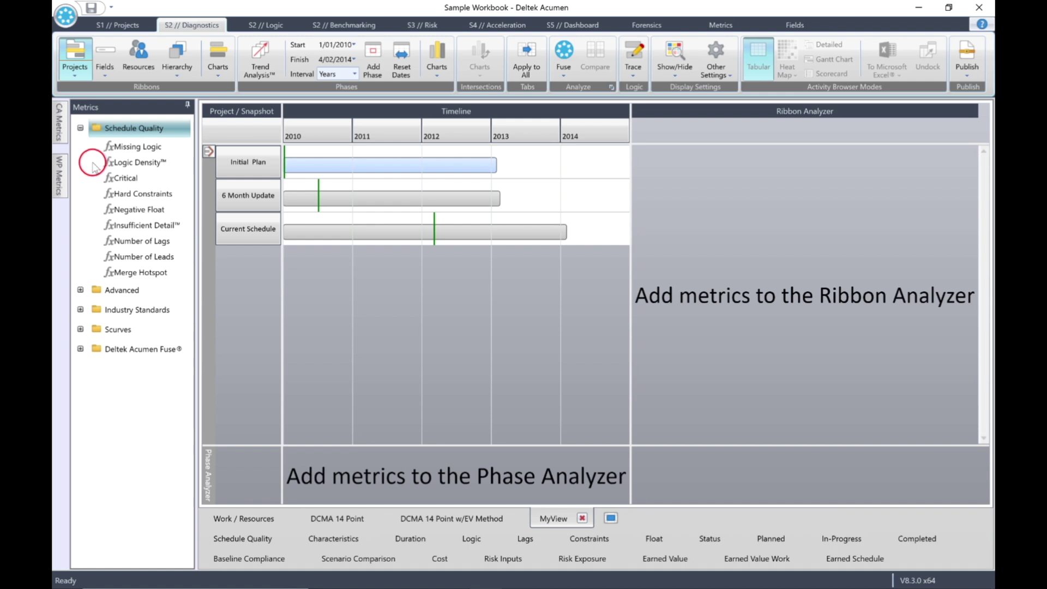
pyautogui.rightClick(99, 128)
pyautogui.click(146, 149)
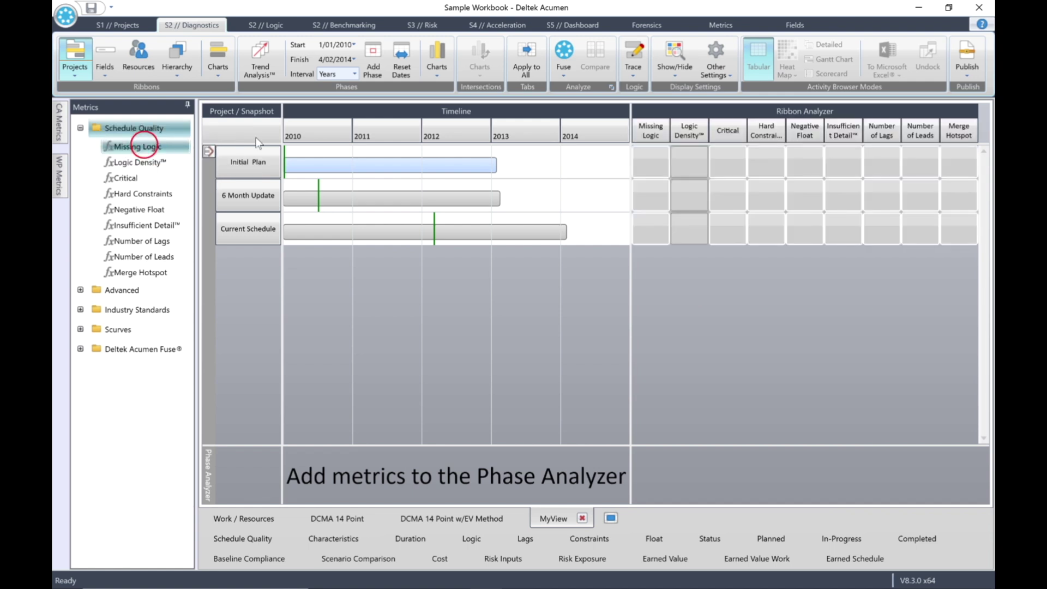
pyautogui.click(567, 55)
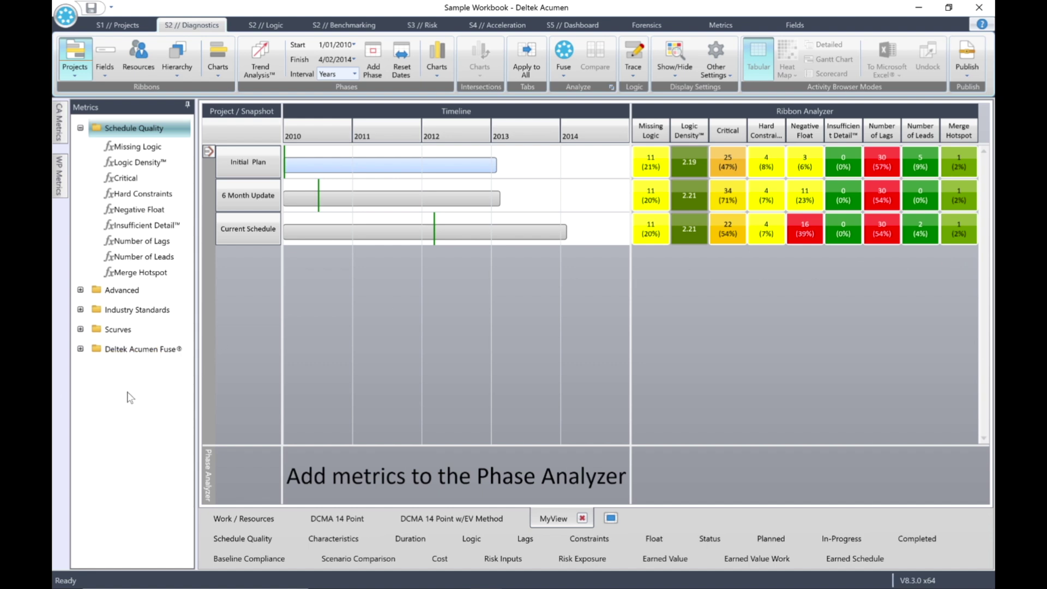
# Step: Add the Score metric from the Deltek Acumen Fuse group to MyView's Ribbon Analyzer and calculate it with Fuse
pyautogui.click(81, 349)
pyautogui.rightClick(121, 371)
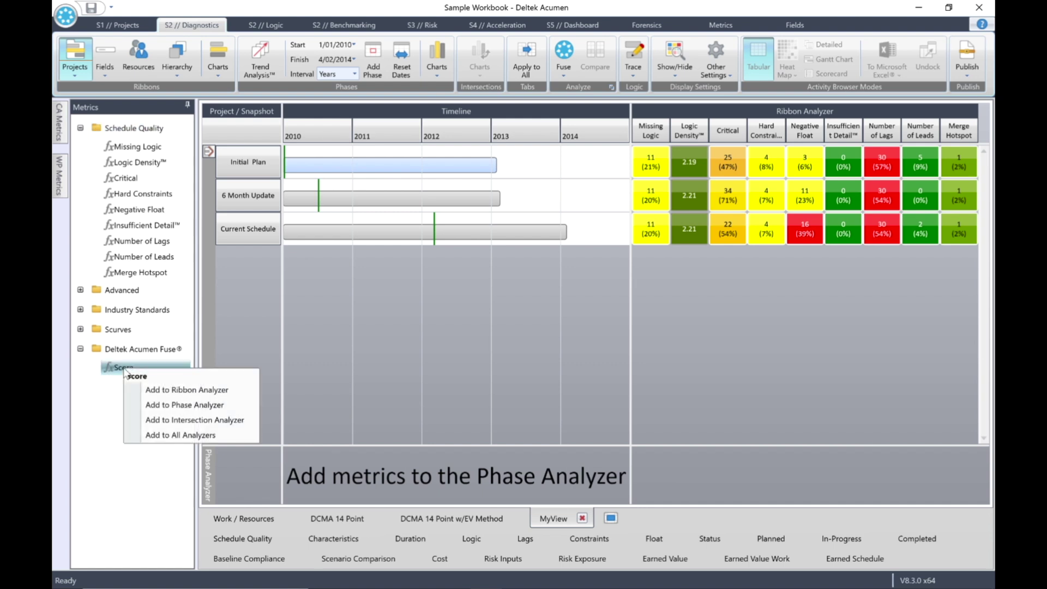
pyautogui.click(180, 390)
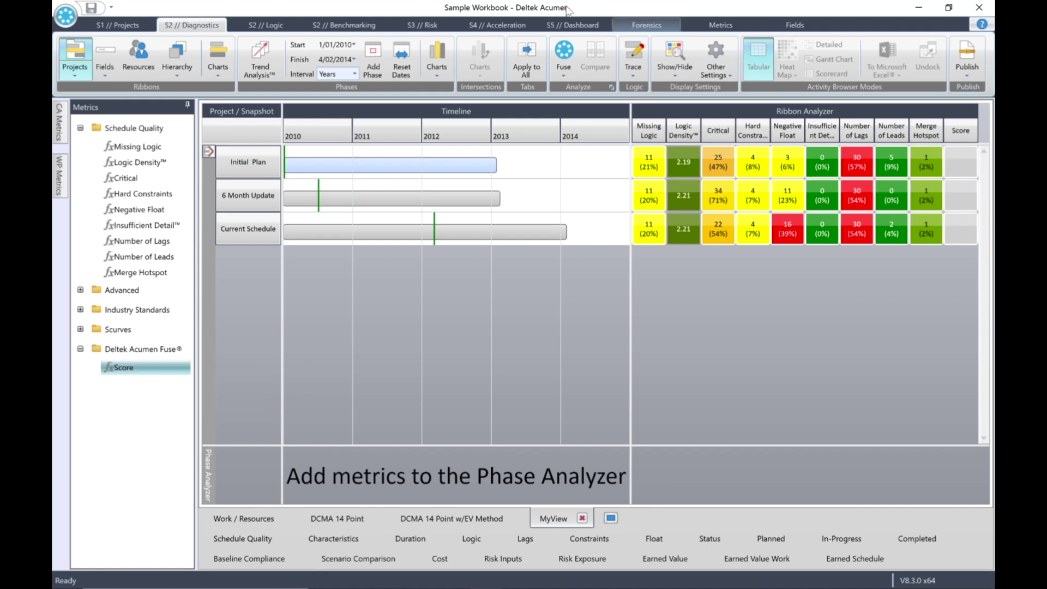
pyautogui.click(563, 52)
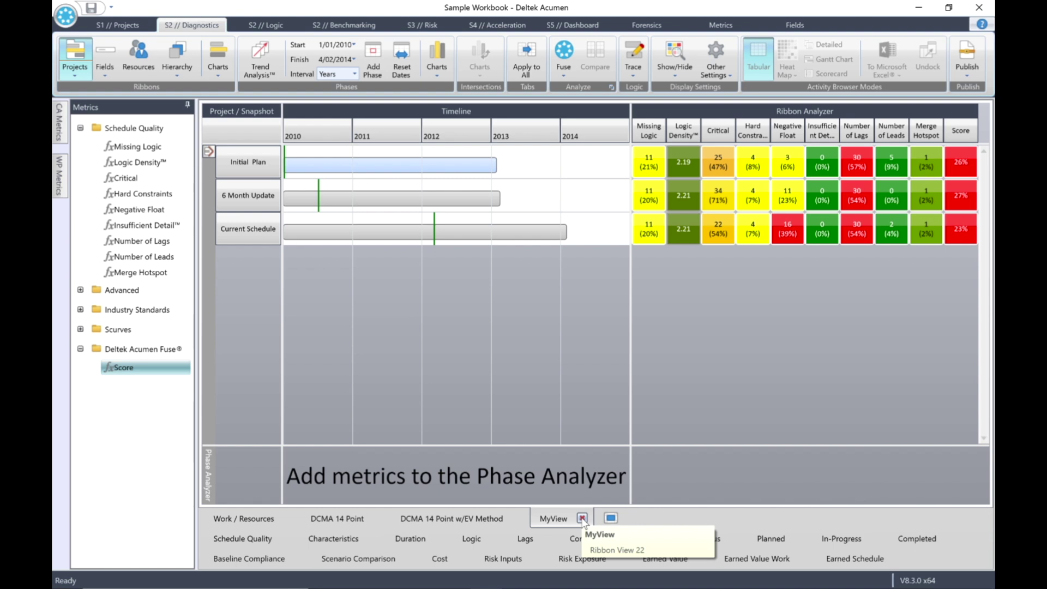
# Step: Remove the MyView ribbon view and switch to the Schedule Quality view with the Metrics panel collapsed
pyautogui.click(582, 518)
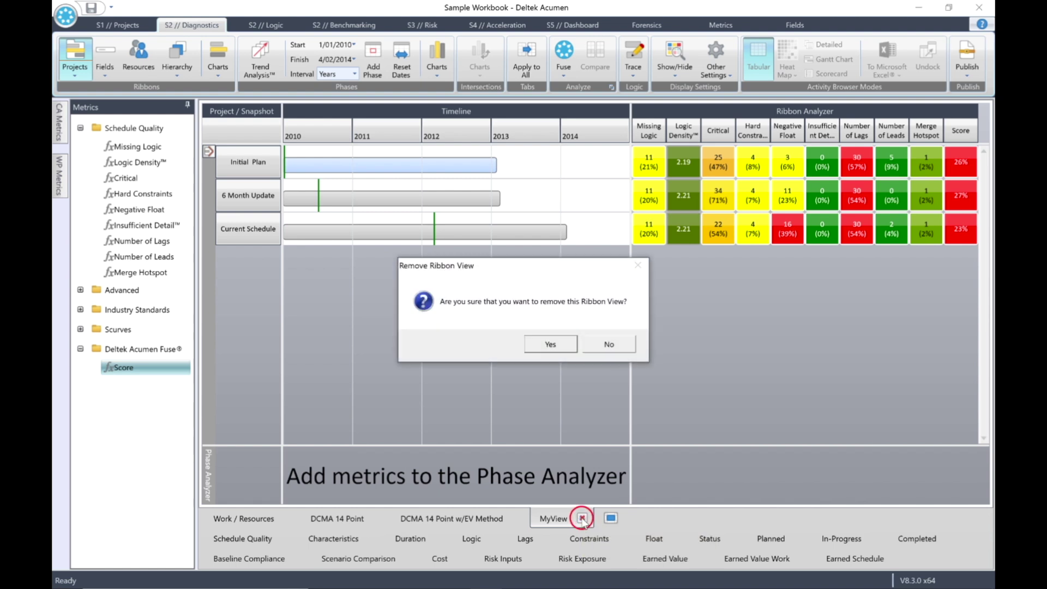
pyautogui.click(551, 344)
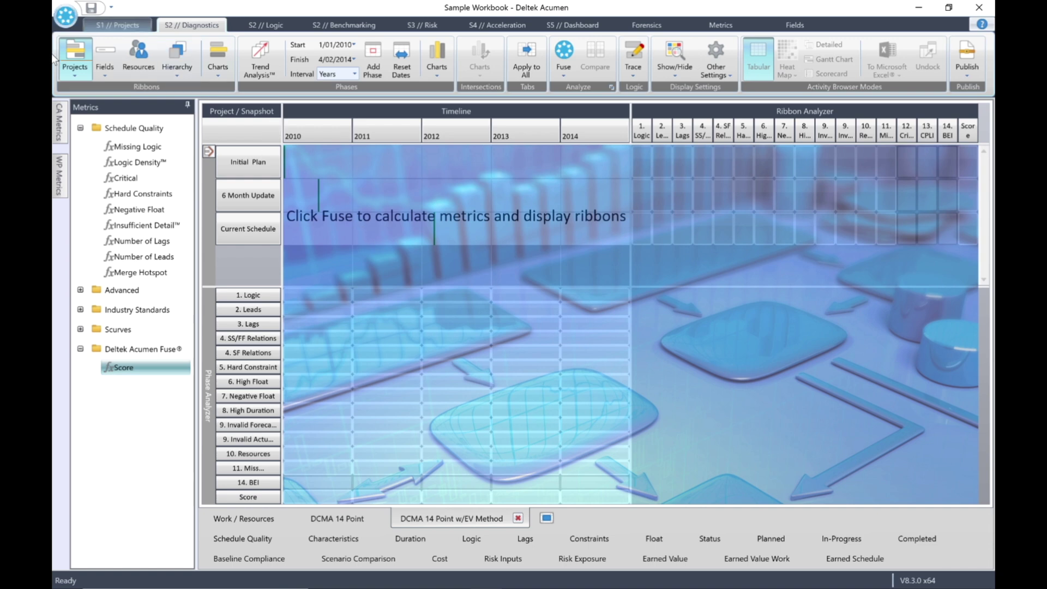
pyautogui.click(187, 107)
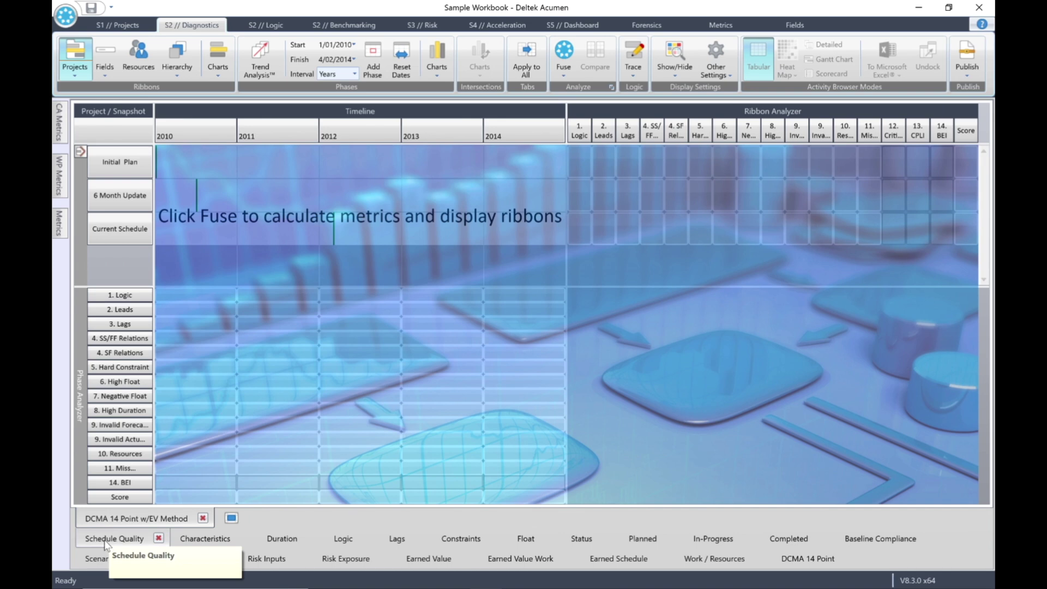
pyautogui.click(99, 540)
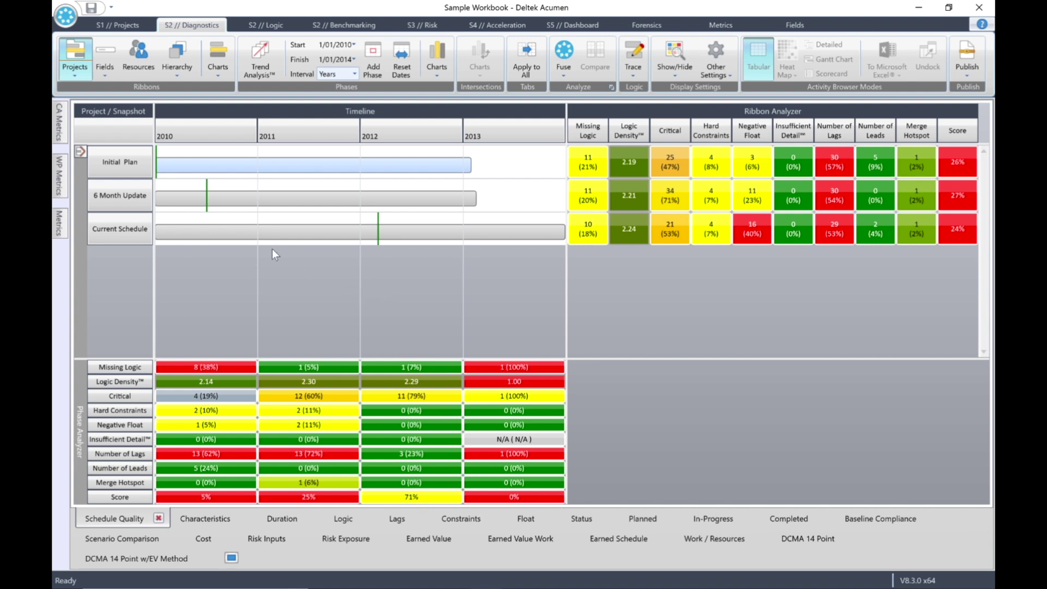
# Step: Open the recent workbook MyWorkbook.afw without saving the changes to Sample Workbook.afw
pyautogui.click(65, 16)
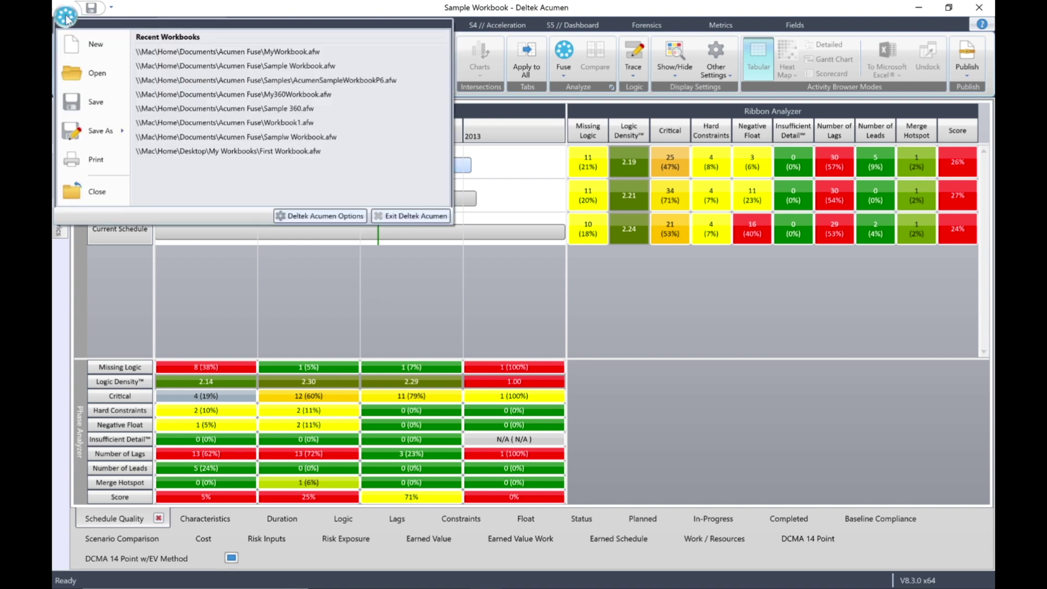
pyautogui.click(268, 52)
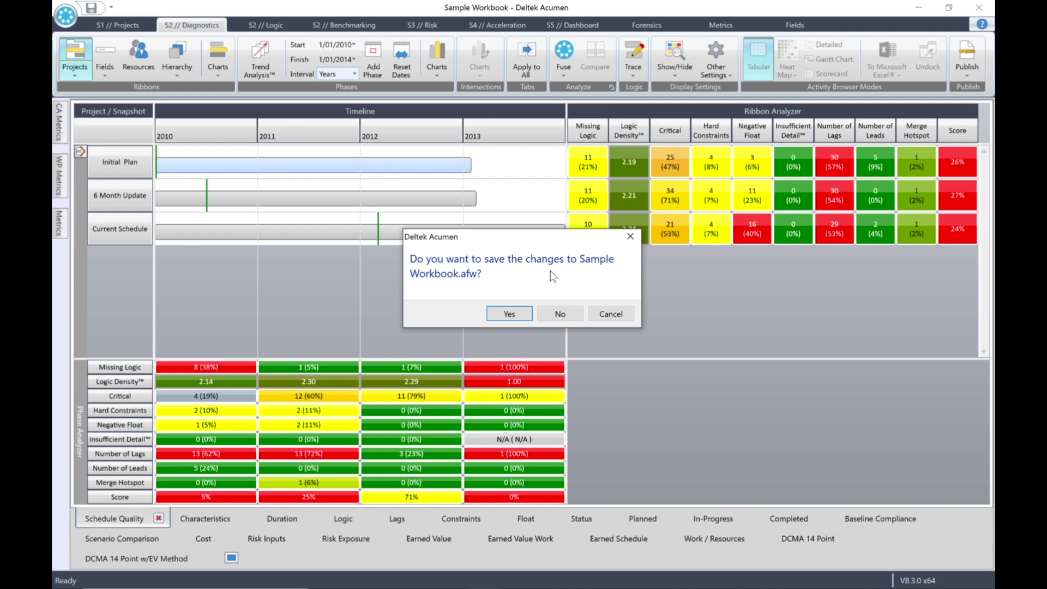
pyautogui.click(562, 313)
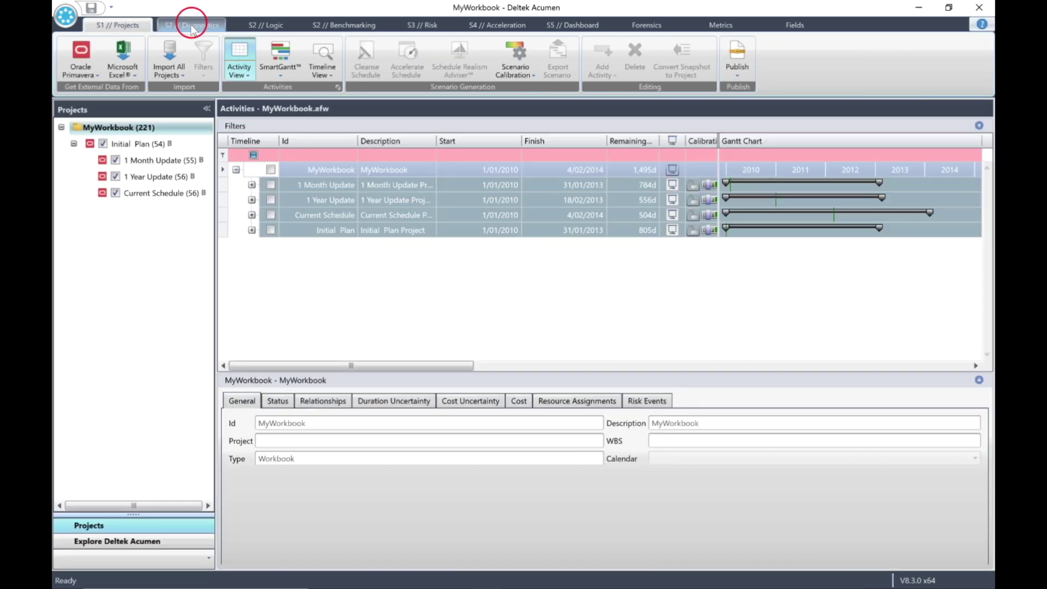
# Step: Calculate MyWorkbook's Schedule Quality diagnostics with Fuse and drill into the Current Schedule ribbon
pyautogui.click(191, 24)
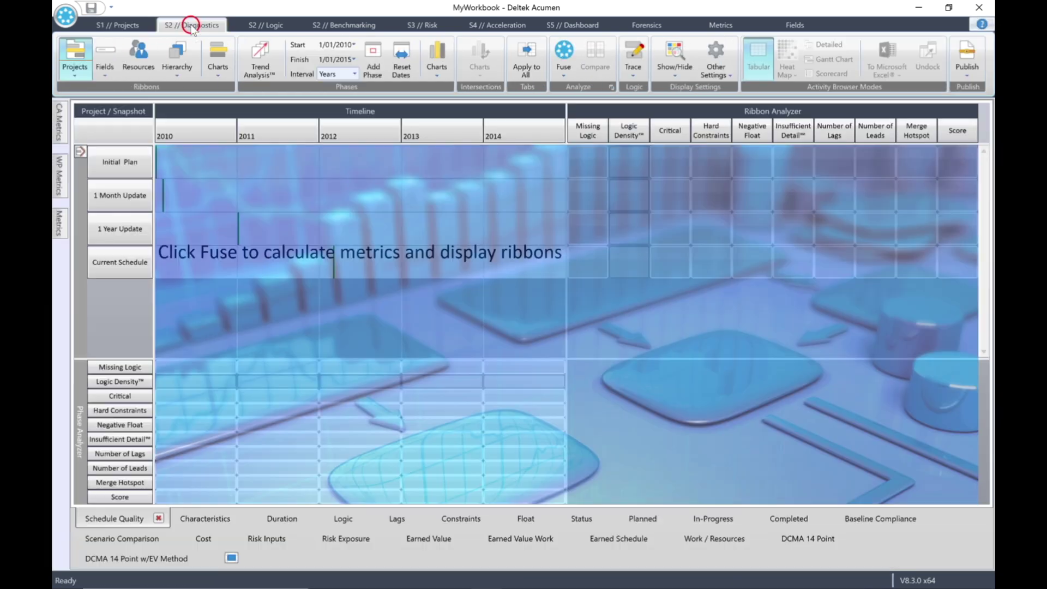
pyautogui.click(564, 51)
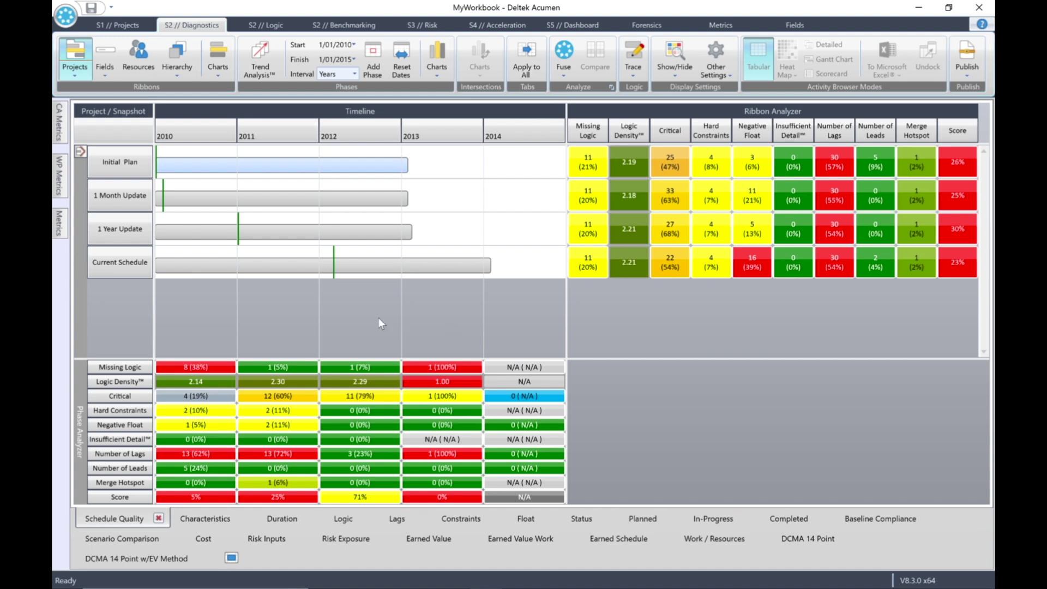
pyautogui.doubleClick(124, 266)
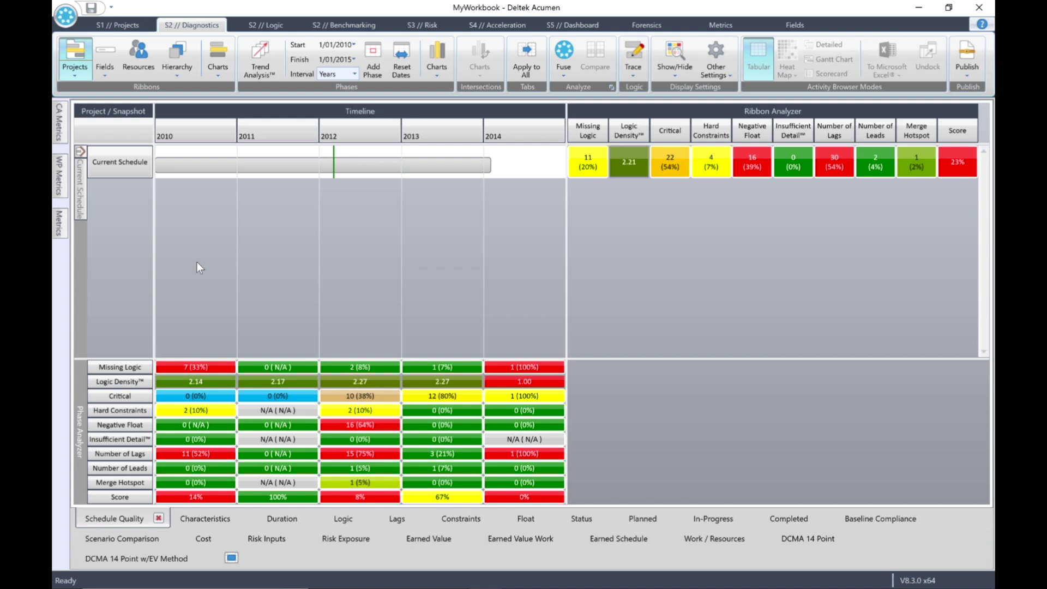
# Step: Group the Current Schedule's activities into ribbons by the general field WBS Name
pyautogui.click(105, 72)
pyautogui.moveTo(144, 90)
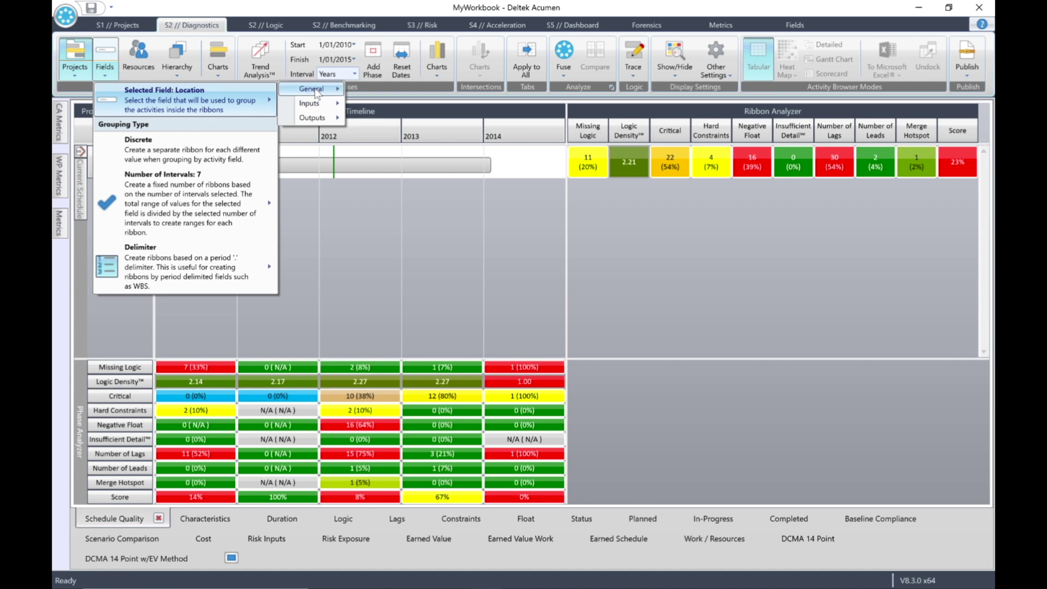
pyautogui.moveTo(316, 93)
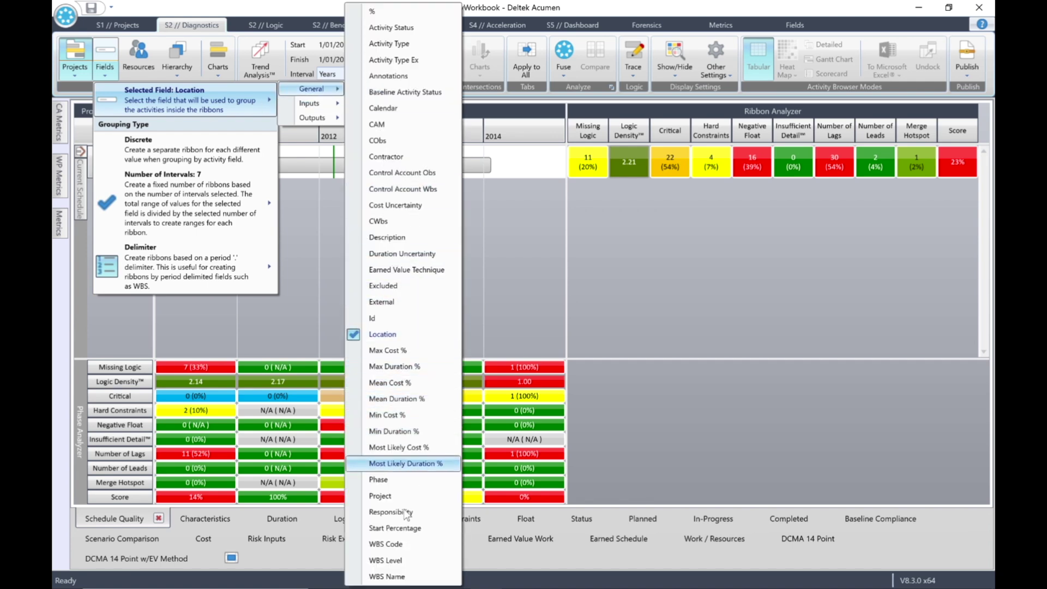
pyautogui.click(402, 574)
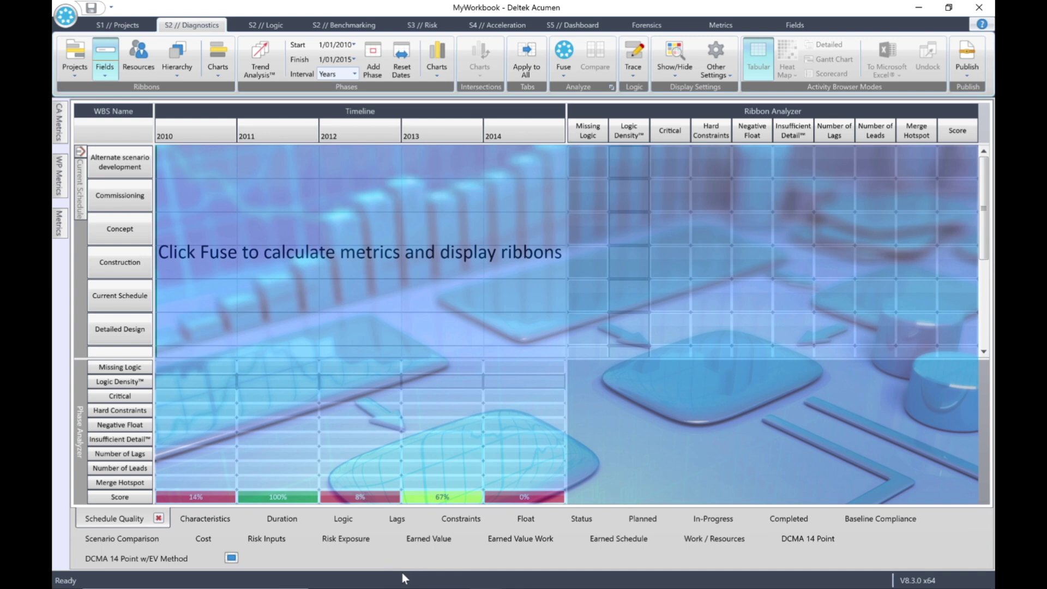
# Step: Set the field grouping's delimiter to 2 levels and calculate the WBS Name ribbons with Fuse
pyautogui.click(105, 69)
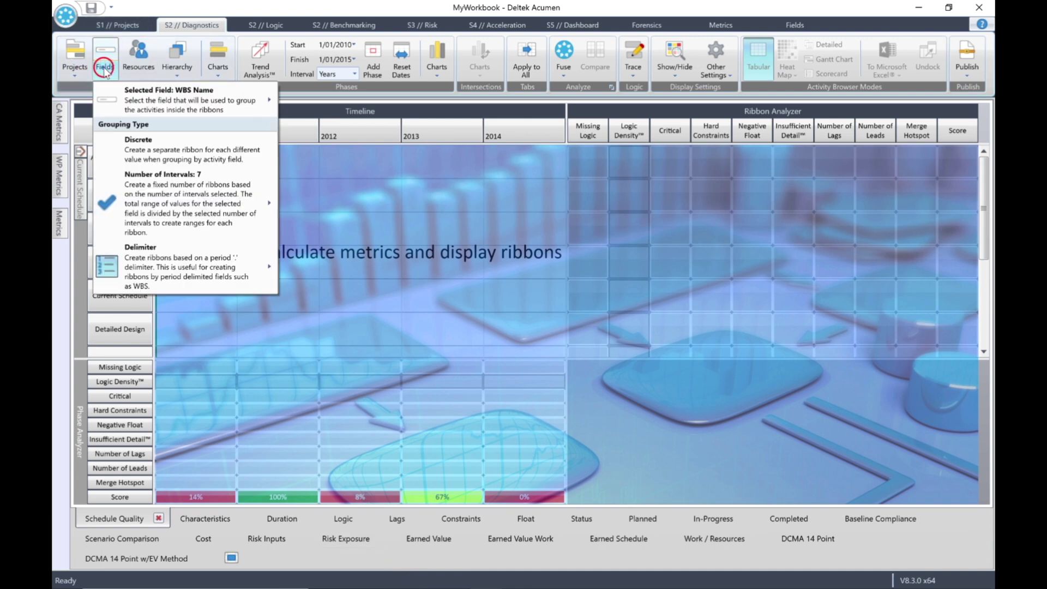
pyautogui.moveTo(133, 266)
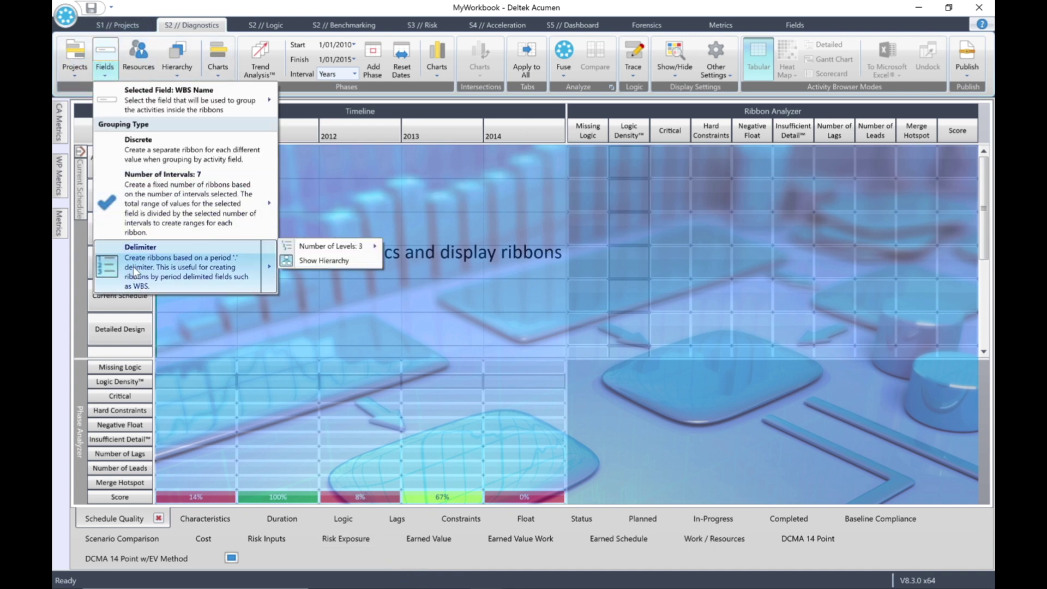
pyautogui.click(376, 245)
pyautogui.click(408, 263)
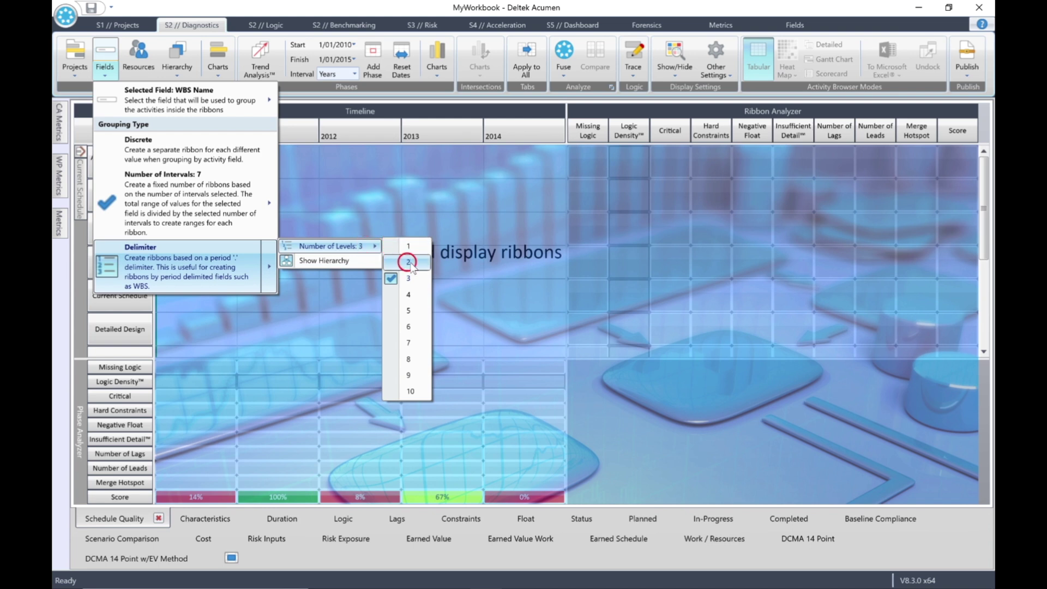
pyautogui.click(107, 74)
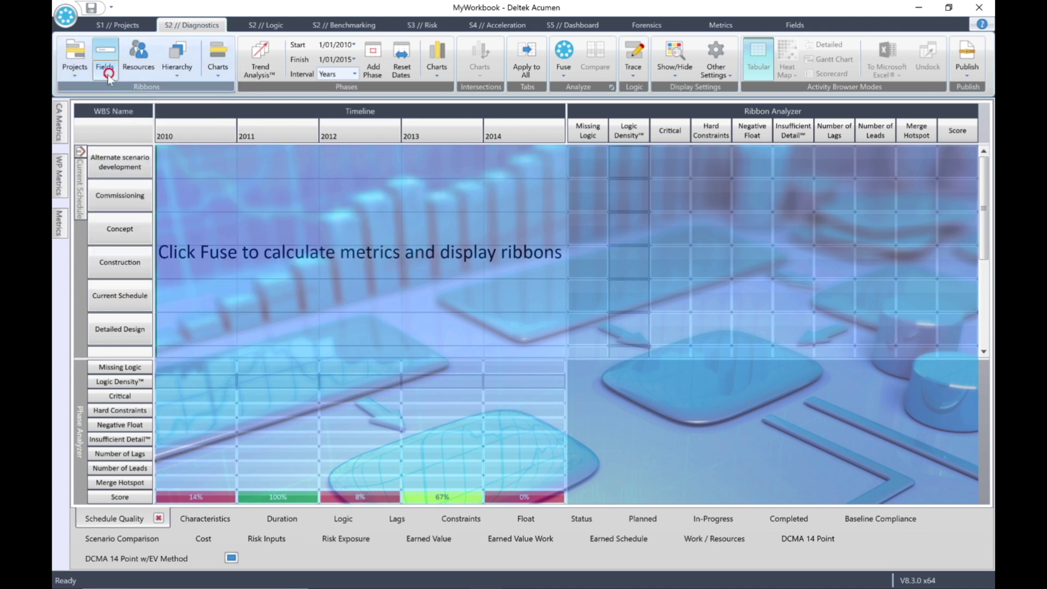
pyautogui.moveTo(116, 268)
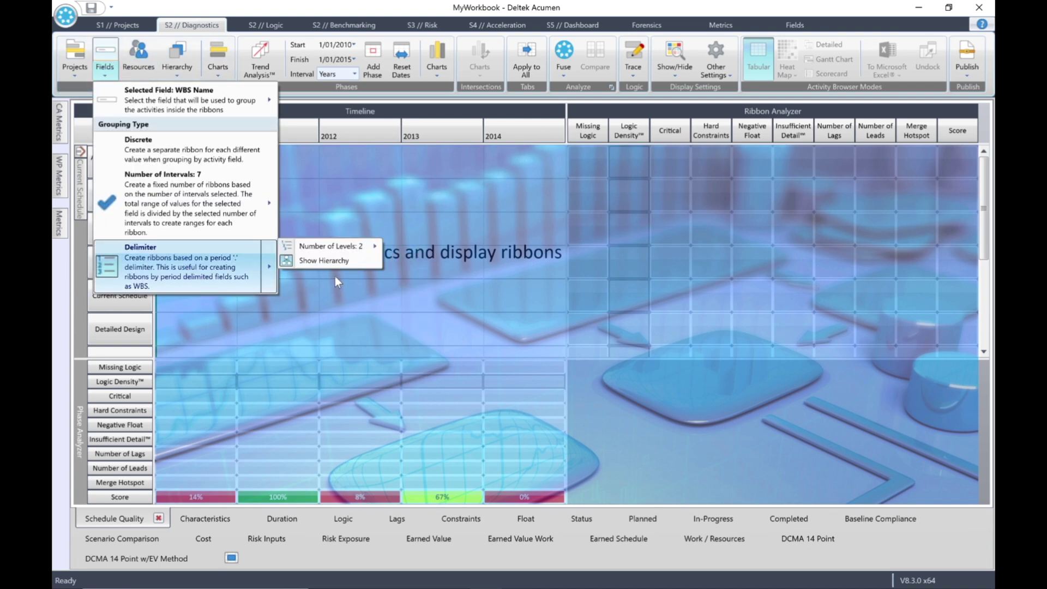
pyautogui.click(301, 290)
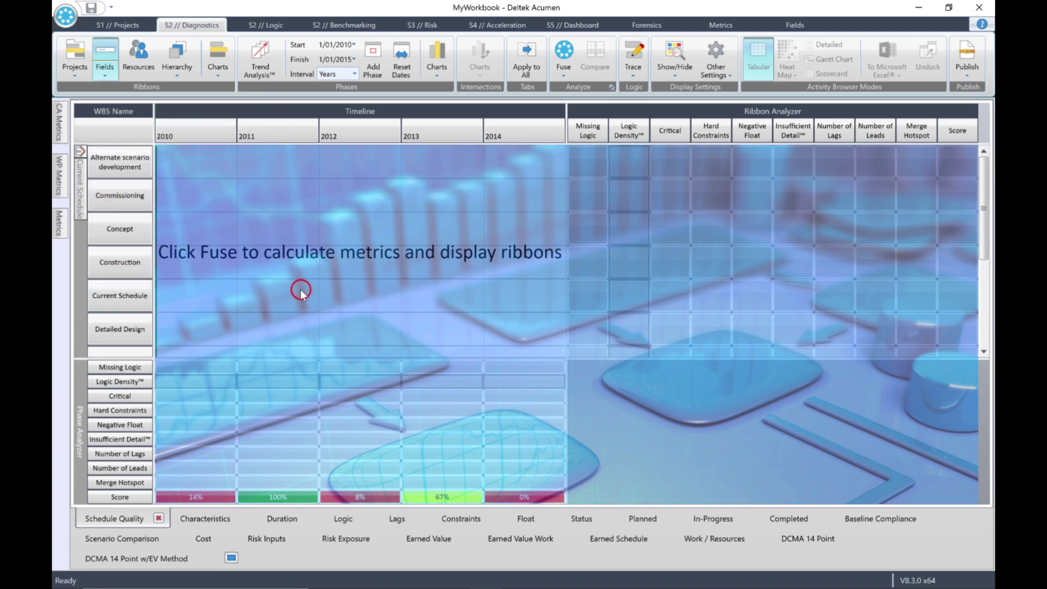
pyautogui.click(562, 52)
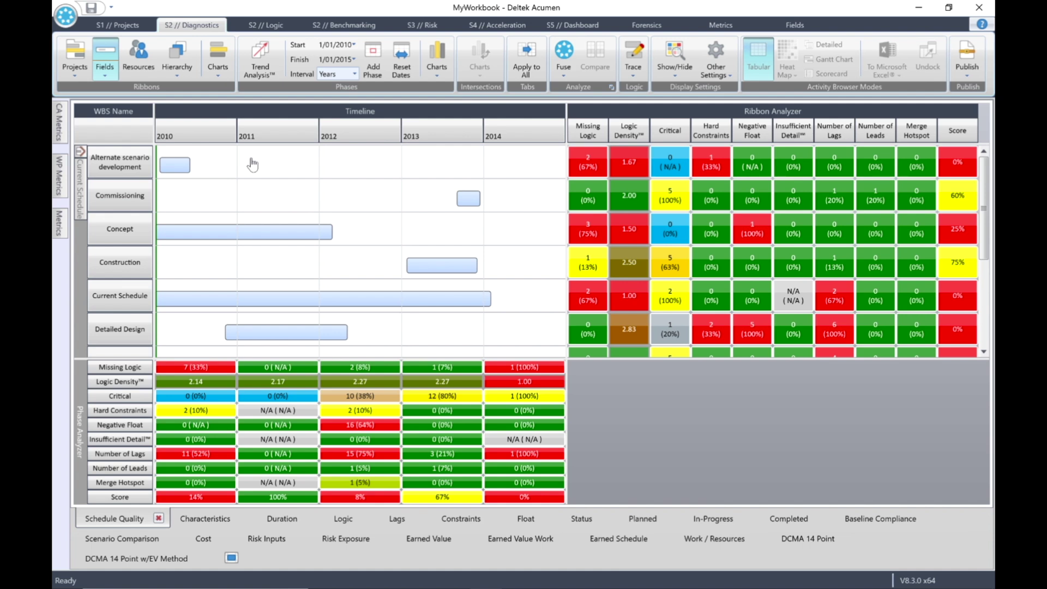
# Step: Keep the metrics library open, add the Advanced Duration metric Schedule Overrun to all analyzers, and calculate it with Fuse
pyautogui.click(60, 220)
pyautogui.click(187, 105)
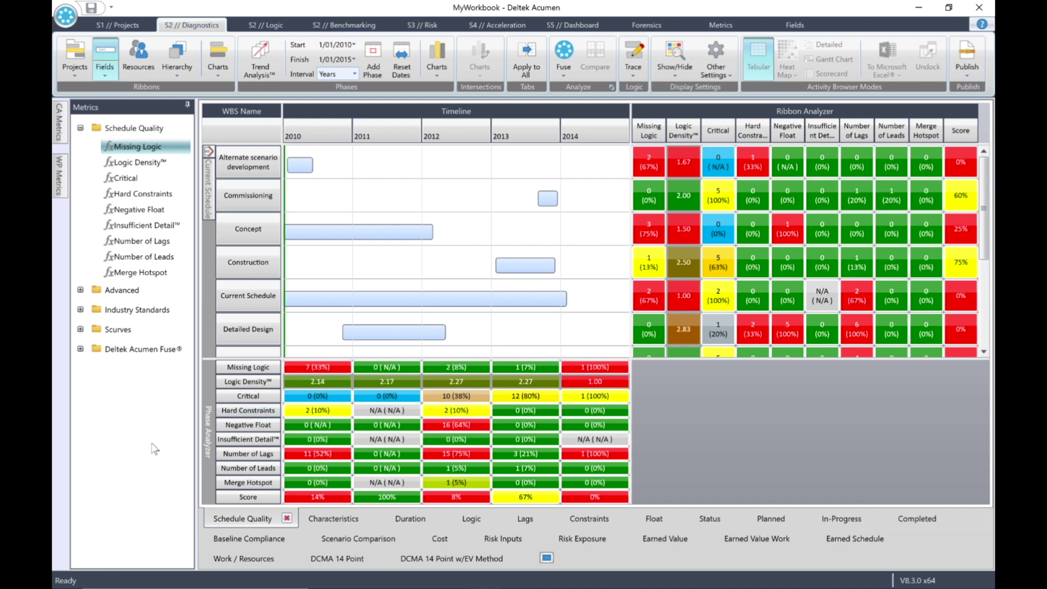
pyautogui.click(81, 291)
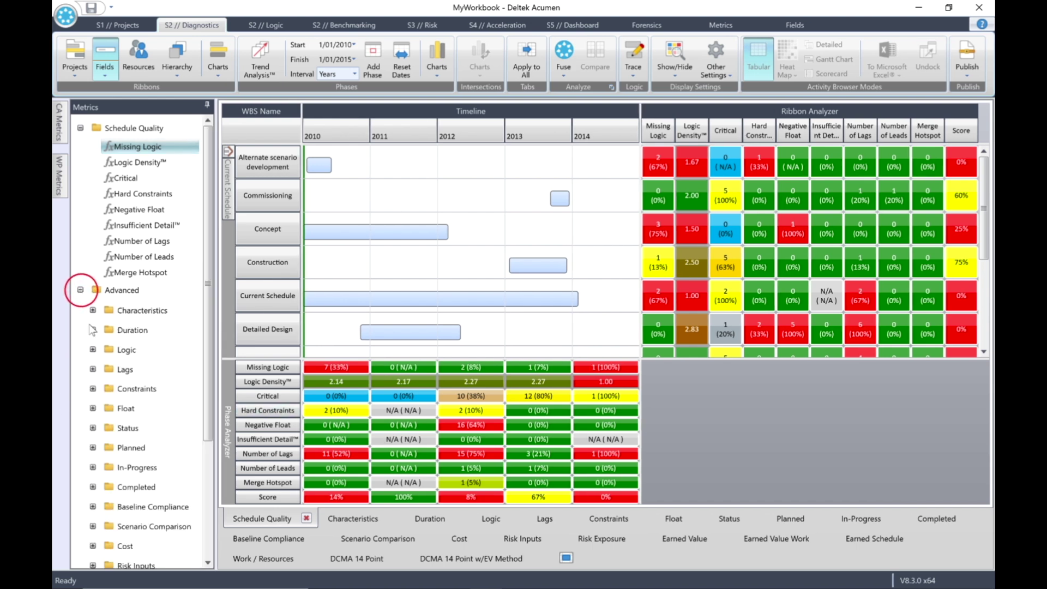
pyautogui.click(93, 330)
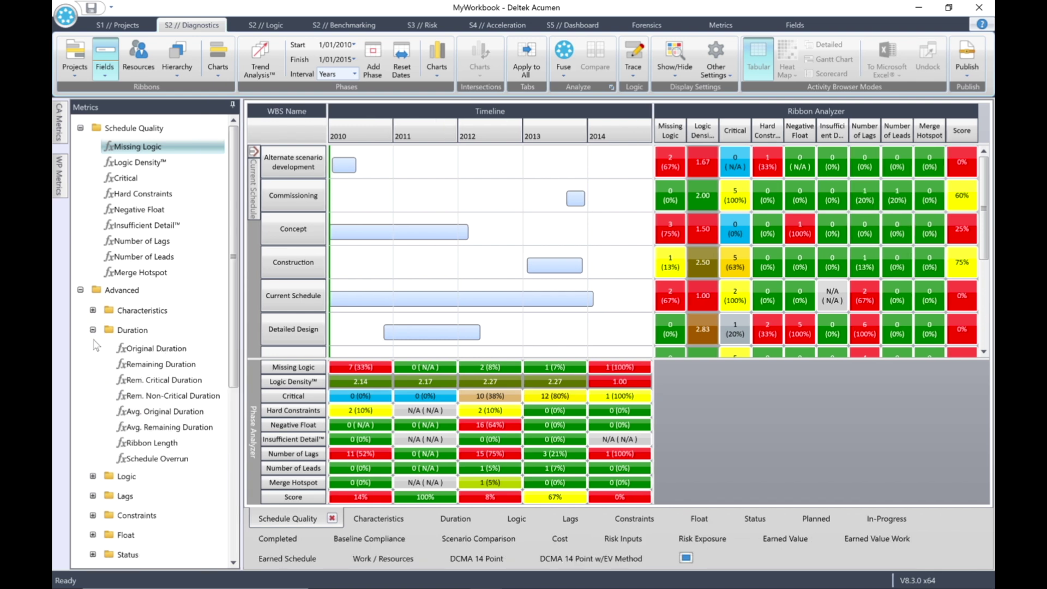
pyautogui.click(161, 459)
pyautogui.rightClick(162, 460)
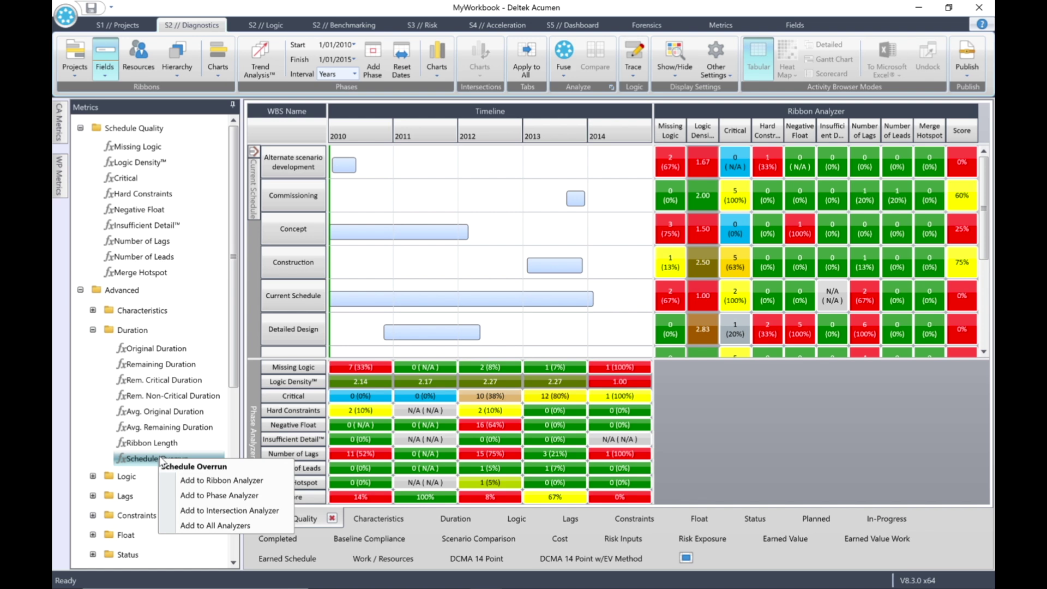
pyautogui.click(205, 526)
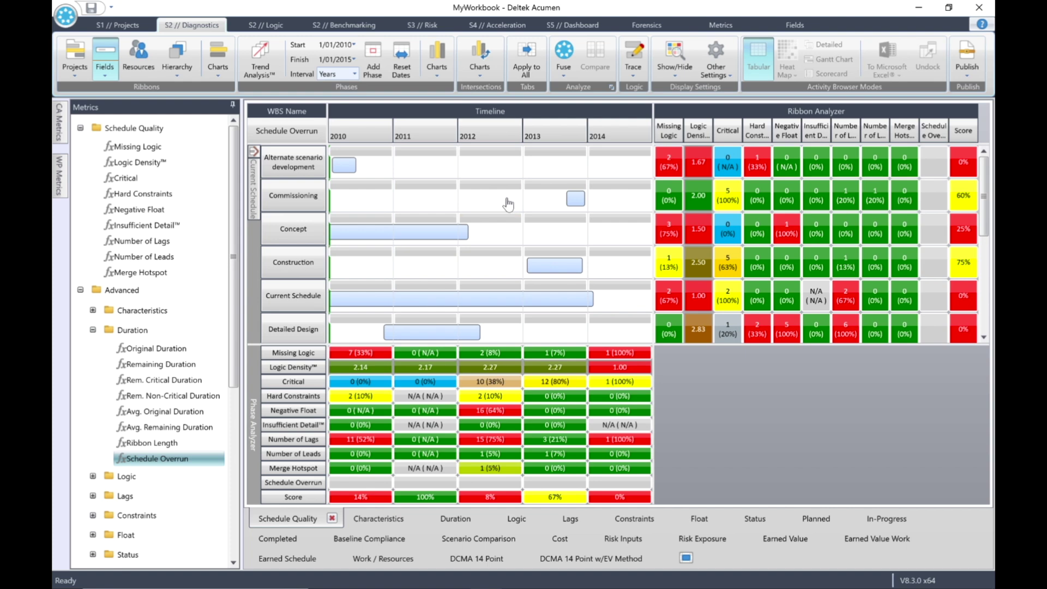
pyautogui.click(563, 54)
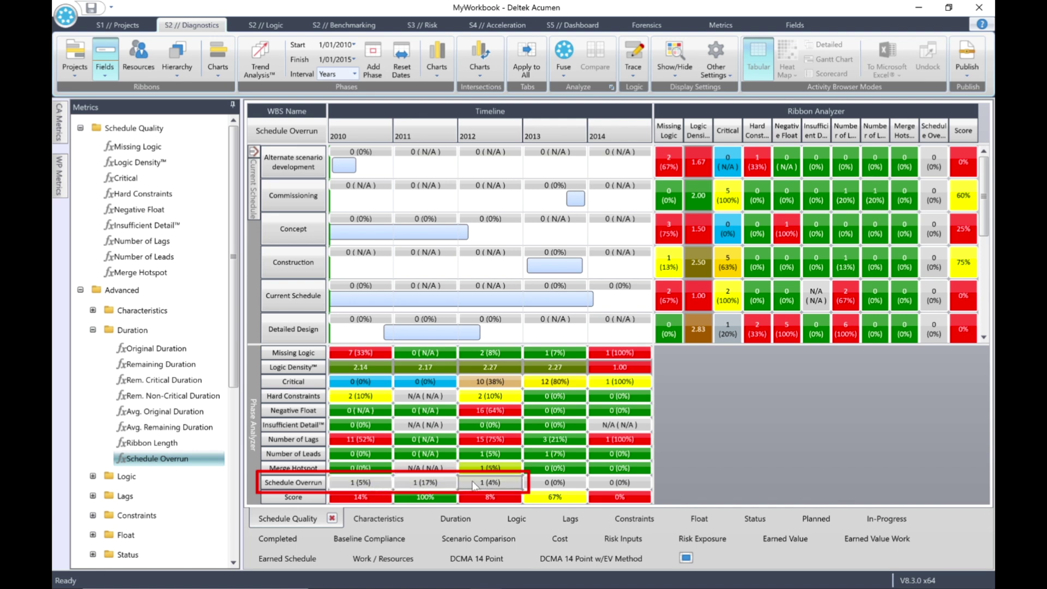
# Step: List the activities behind the Procurement ribbon's Schedule Overrun result in the Ribbon Analyzer
pyautogui.click(984, 336)
pyautogui.click(984, 337)
pyautogui.click(983, 336)
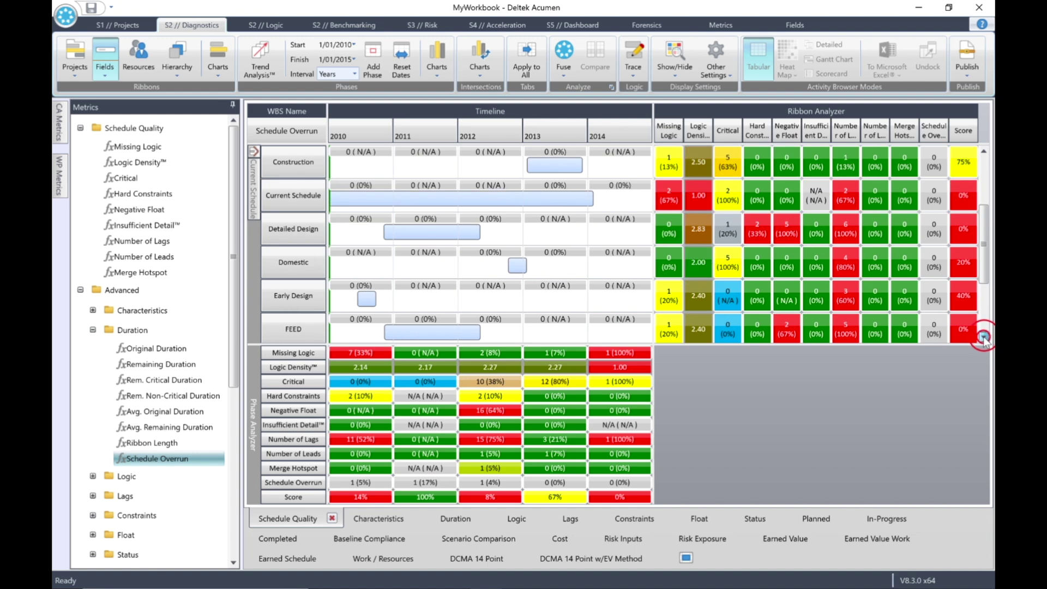
pyautogui.click(983, 336)
pyautogui.click(984, 337)
pyautogui.click(984, 337)
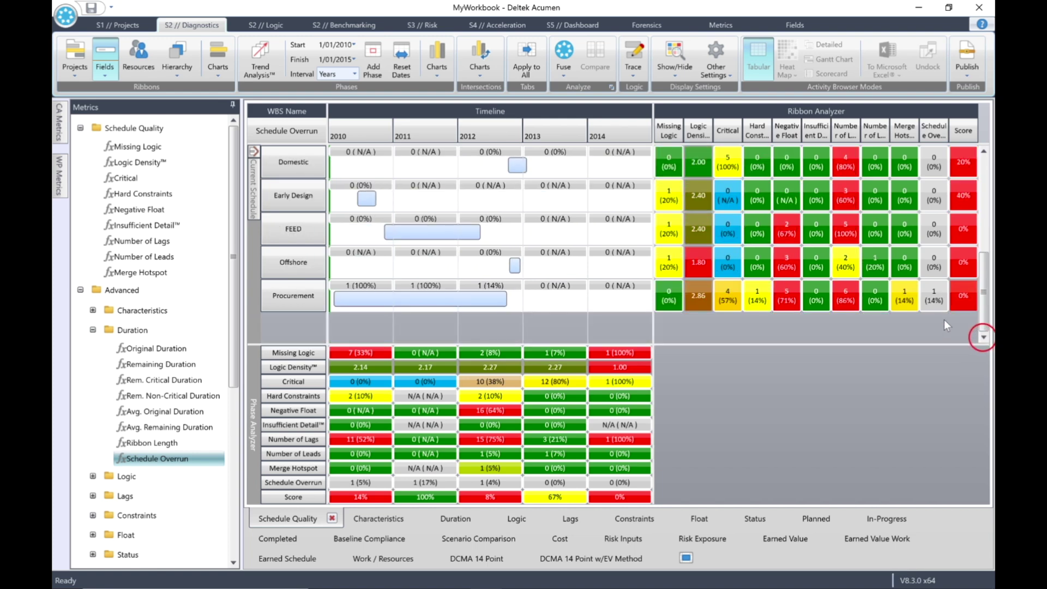
pyautogui.click(934, 290)
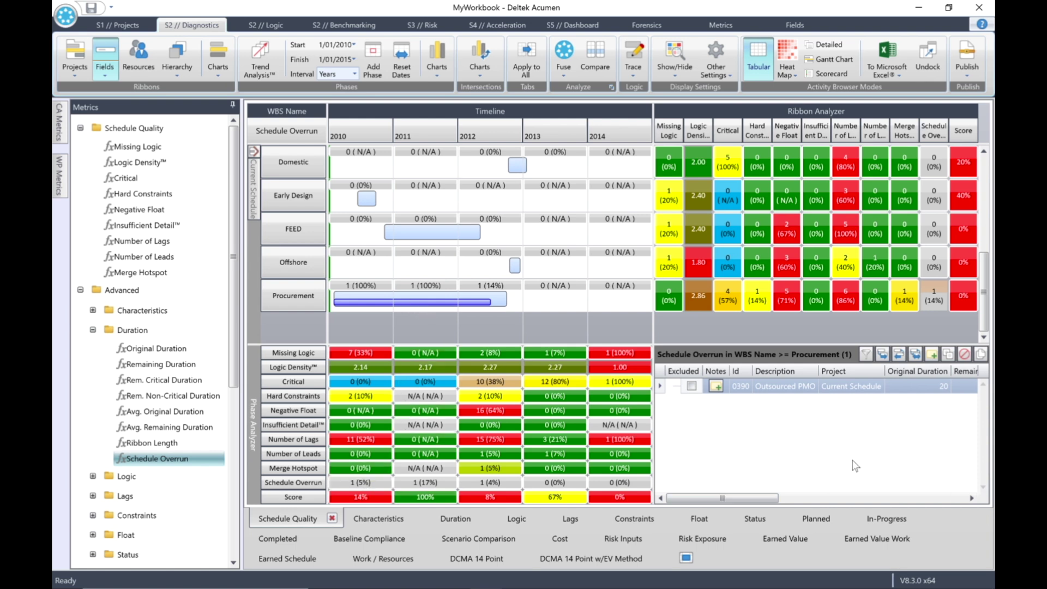
# Step: List the activities behind the Phase Analyzer's Schedule Overrun results for 2010, 2011 and 2012 in turn
pyautogui.click(360, 482)
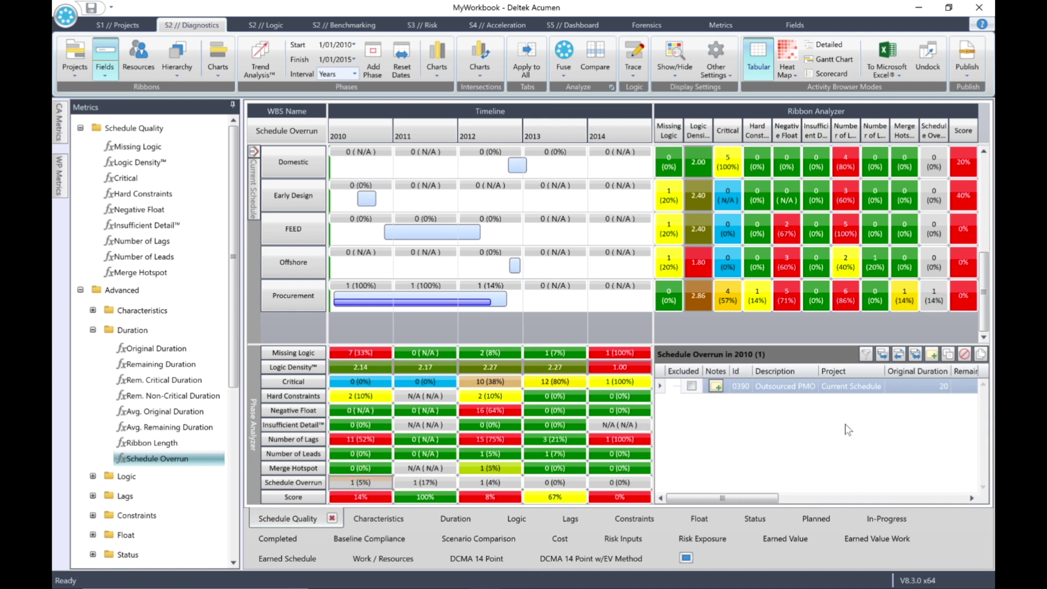
pyautogui.click(419, 482)
pyautogui.click(487, 482)
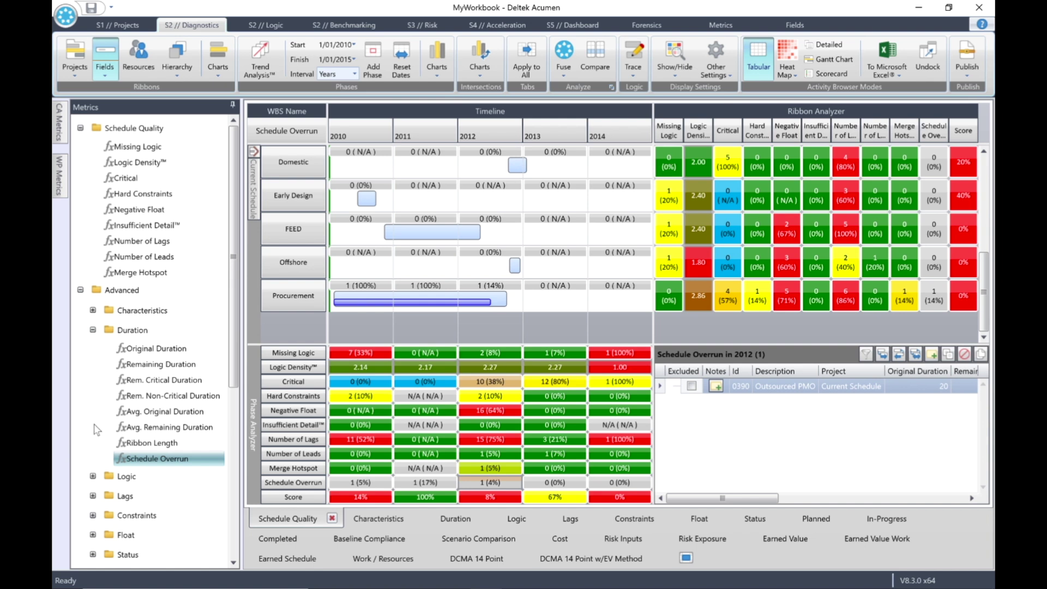
# Step: Add the Baseline Compliance metric Finish Compliance to the Phase Analyzer only and calculate it with Fuse
pyautogui.click(93, 330)
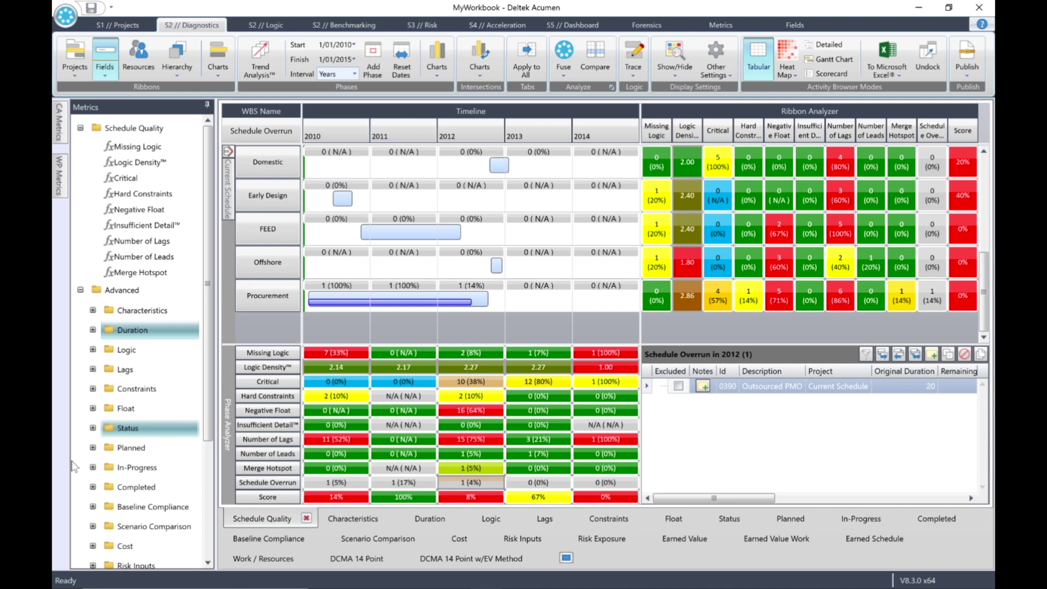
pyautogui.click(92, 506)
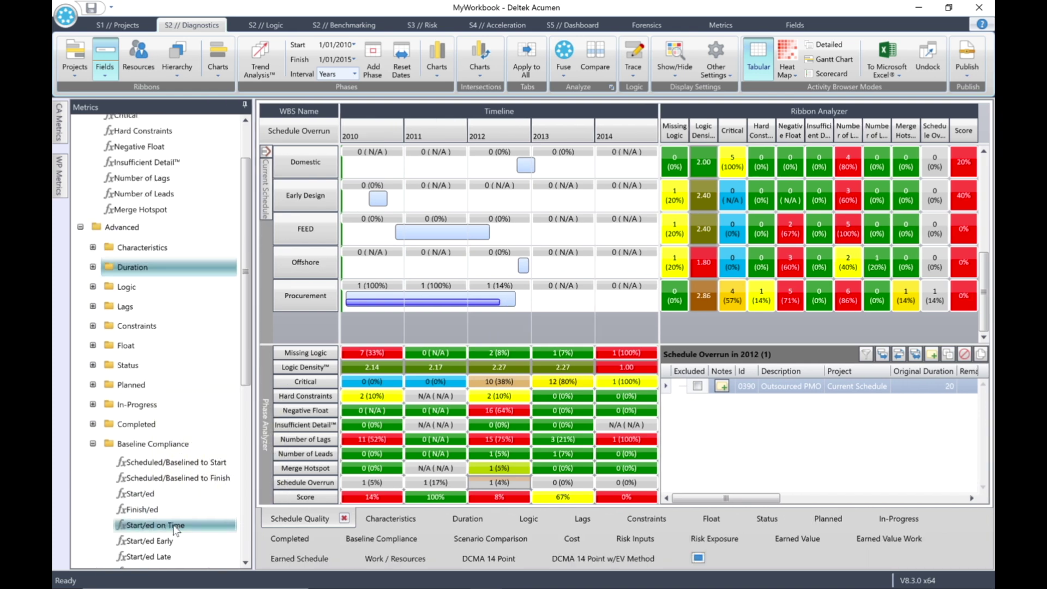
pyautogui.scroll(-7, 173, 520)
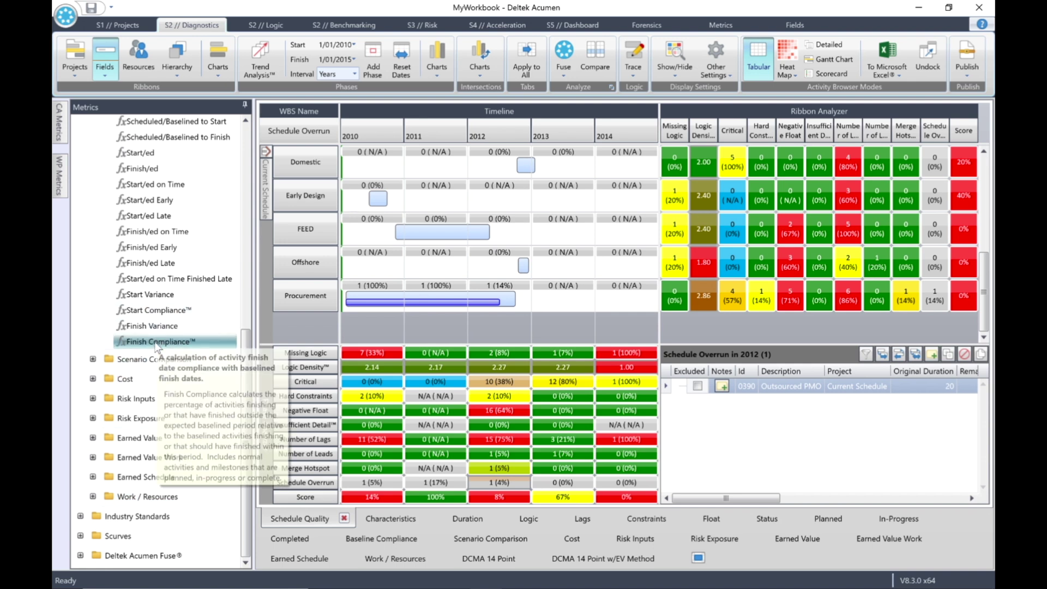
pyautogui.rightClick(156, 343)
pyautogui.click(185, 379)
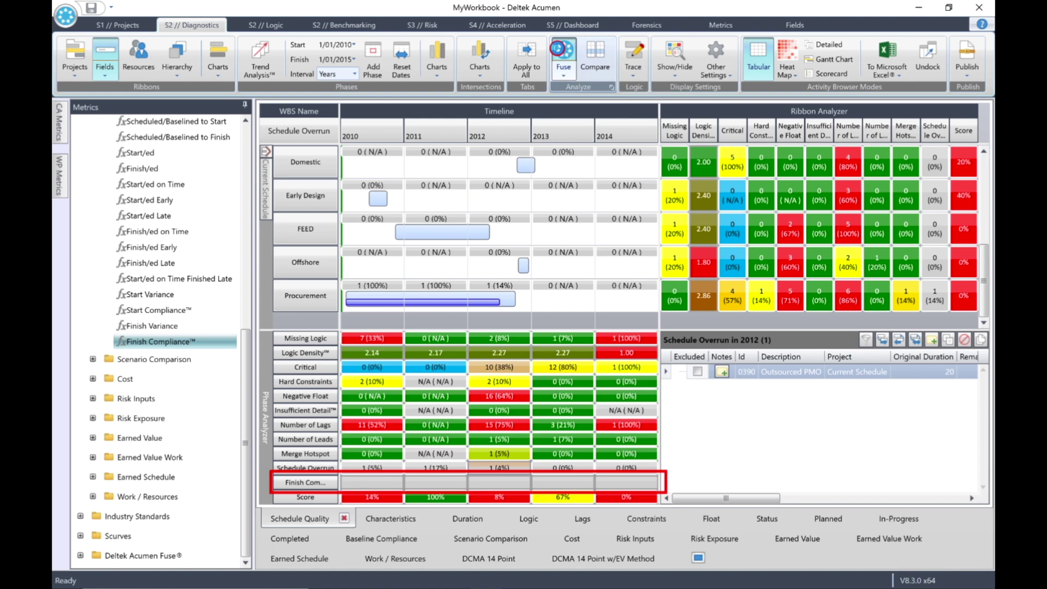
pyautogui.click(564, 51)
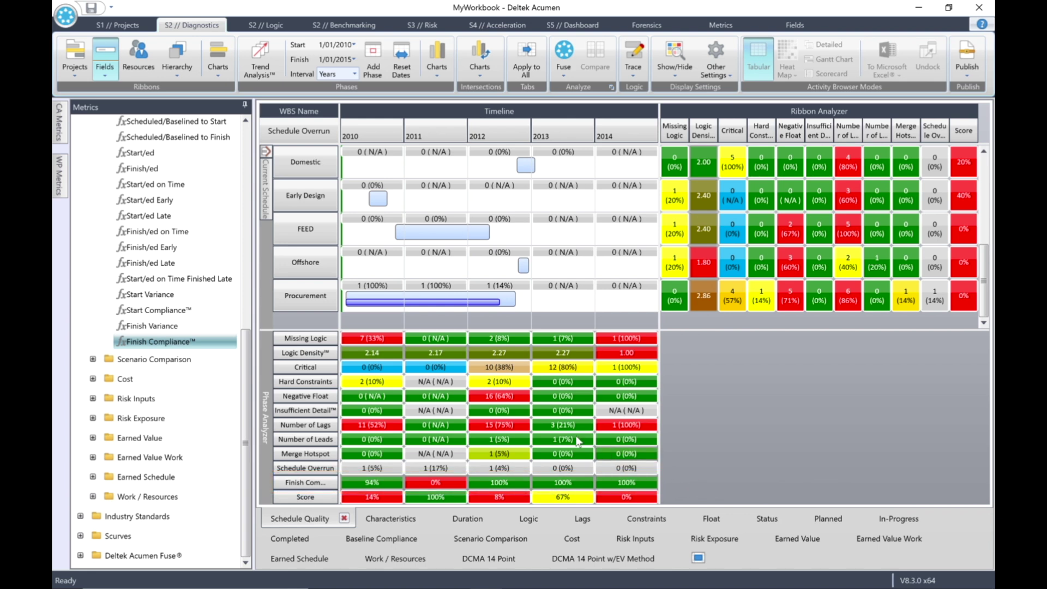
# Step: Show the Phase Analyzer as a line chart of Finish Compliance only and zoom the timeline into 2010
pyautogui.click(437, 64)
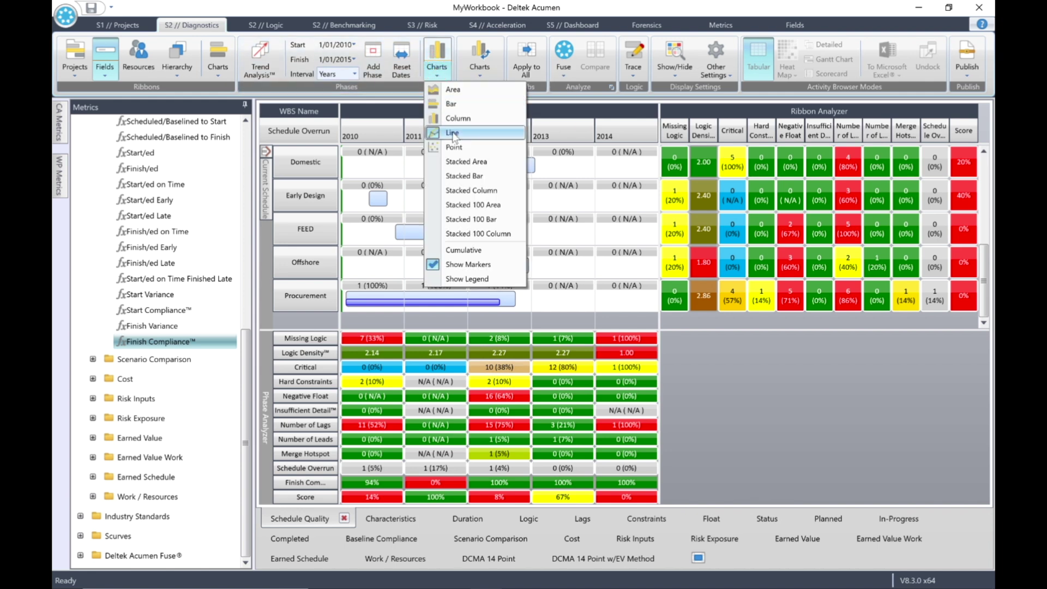
pyautogui.click(448, 132)
pyautogui.click(445, 49)
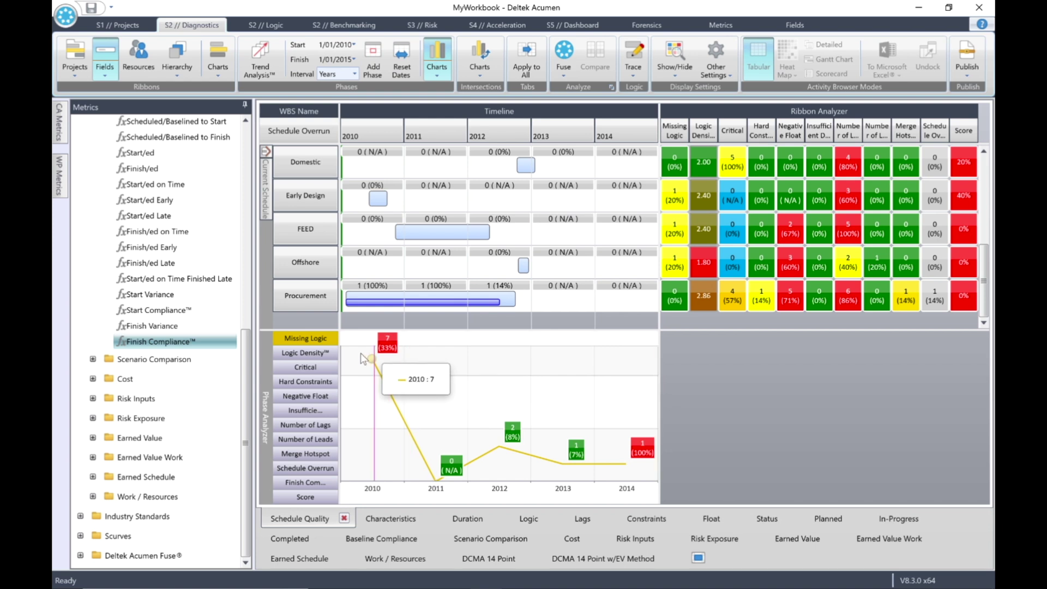
pyautogui.click(302, 338)
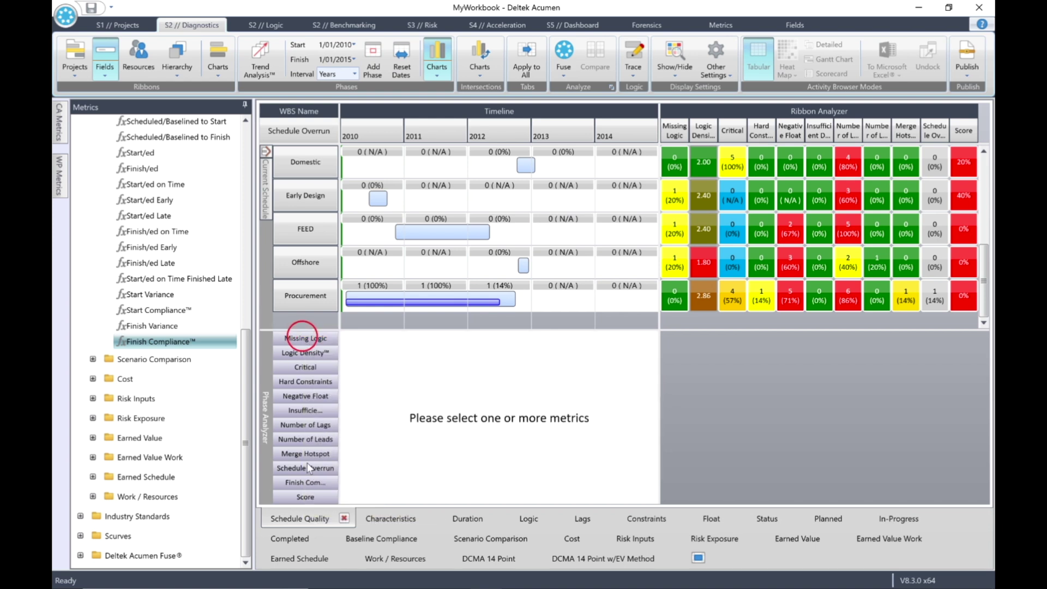
pyautogui.click(304, 482)
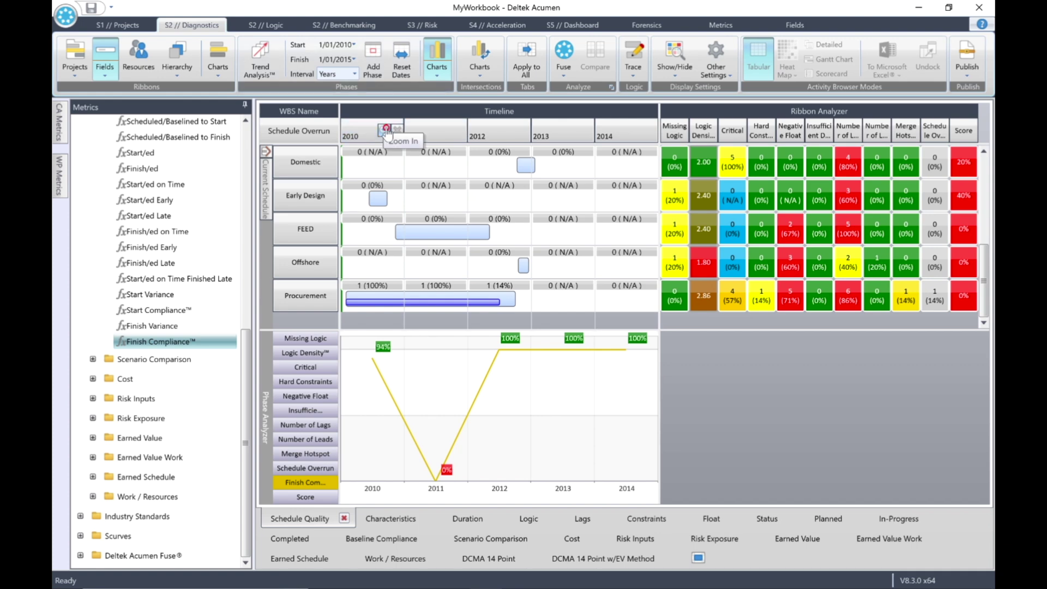
pyautogui.click(384, 131)
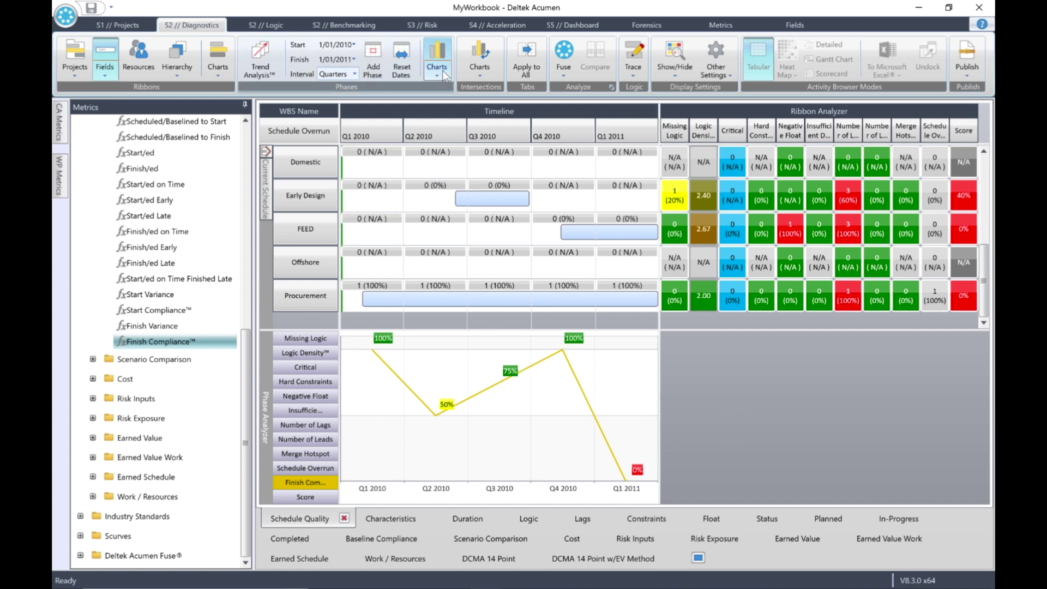
# Step: Return the Phase Analyzer from the chart to its table, then reset the phase dates and recalculate with Fuse
pyautogui.click(435, 51)
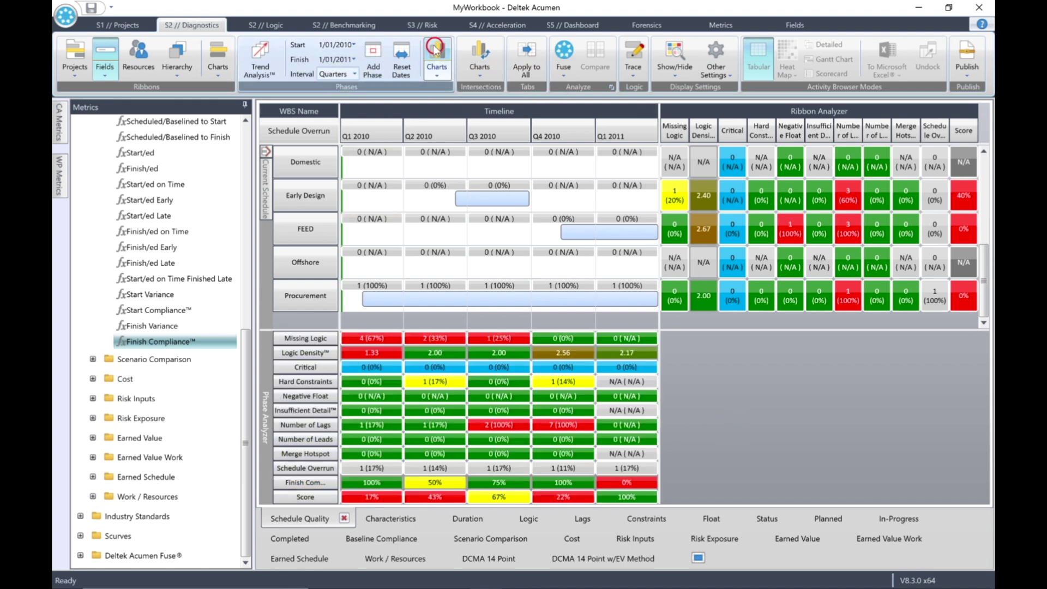
pyautogui.click(402, 52)
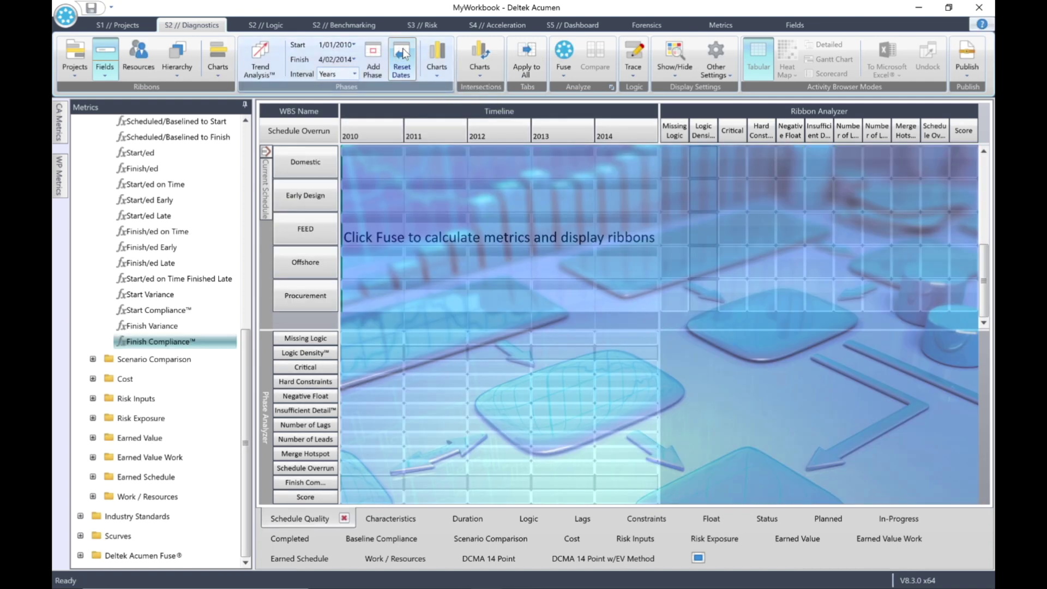
pyautogui.click(563, 51)
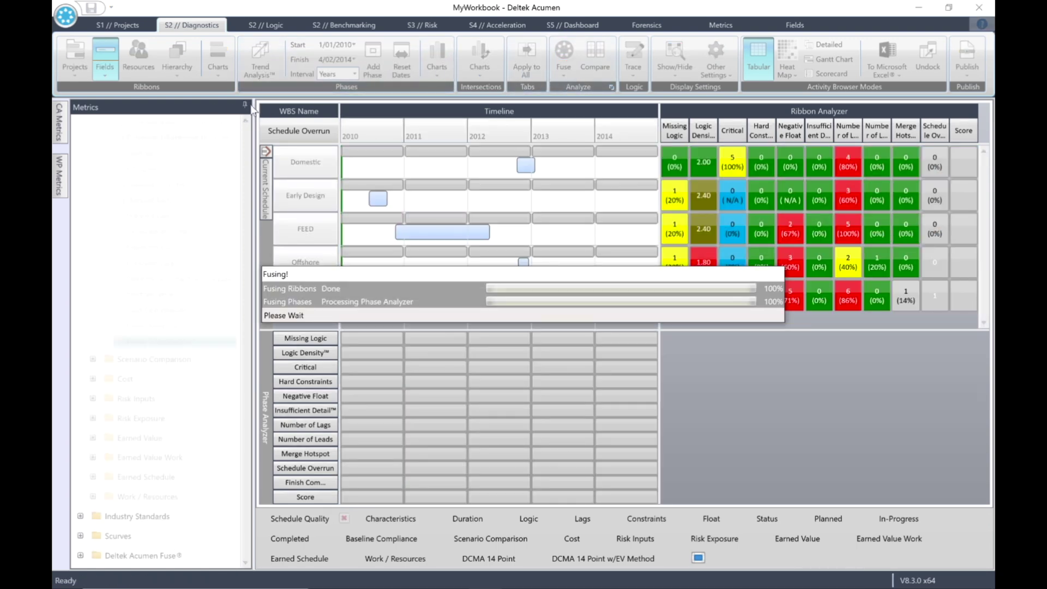
# Step: Collapse the metrics library, go back from the Current Schedule's WBS Name ribbons to the project ribbons, and calculate them with Fuse
pyautogui.click(245, 105)
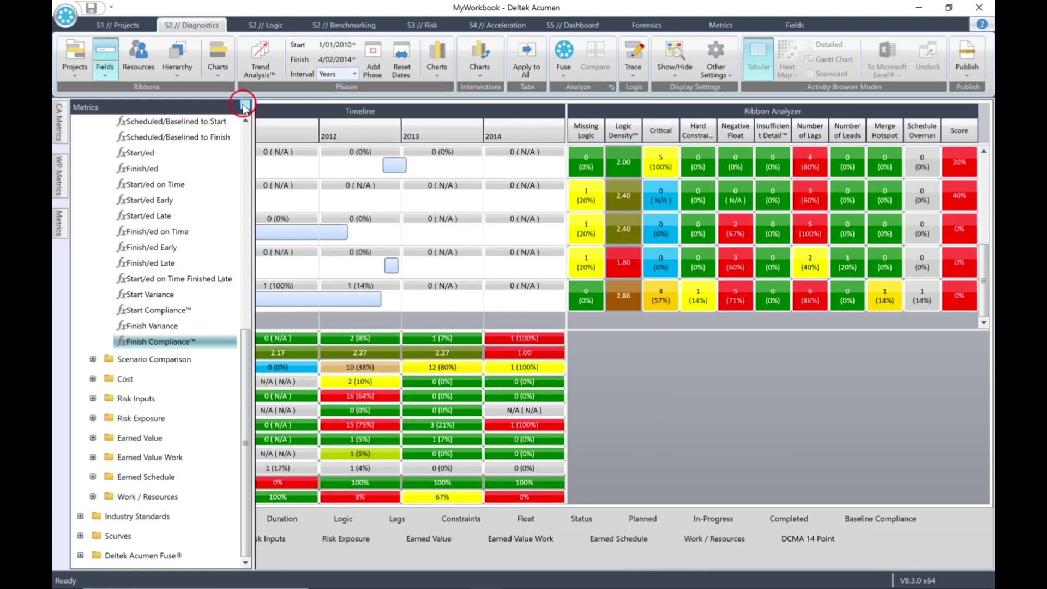
pyautogui.click(80, 151)
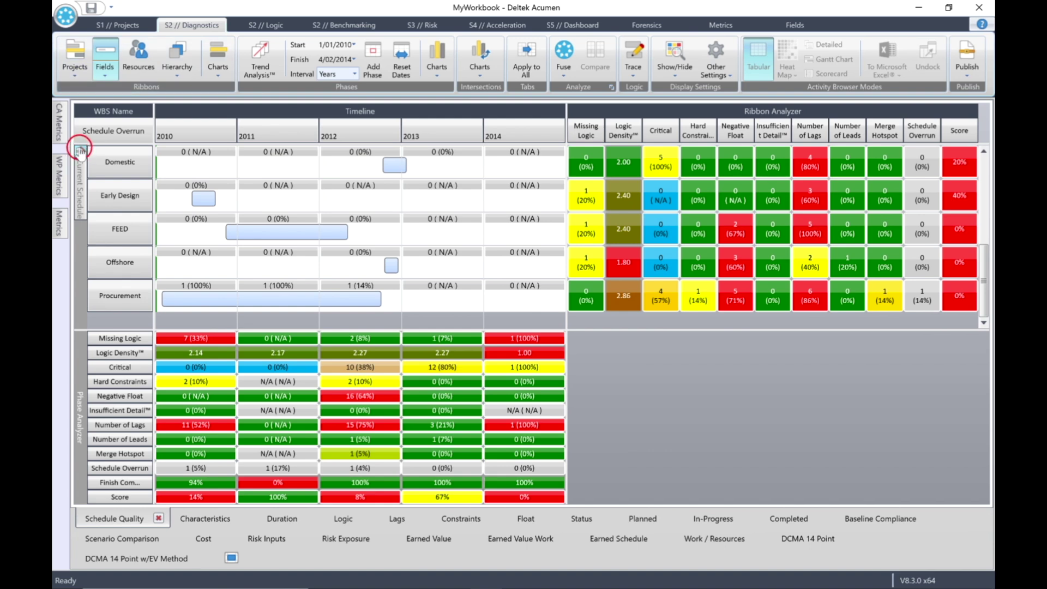
pyautogui.click(74, 49)
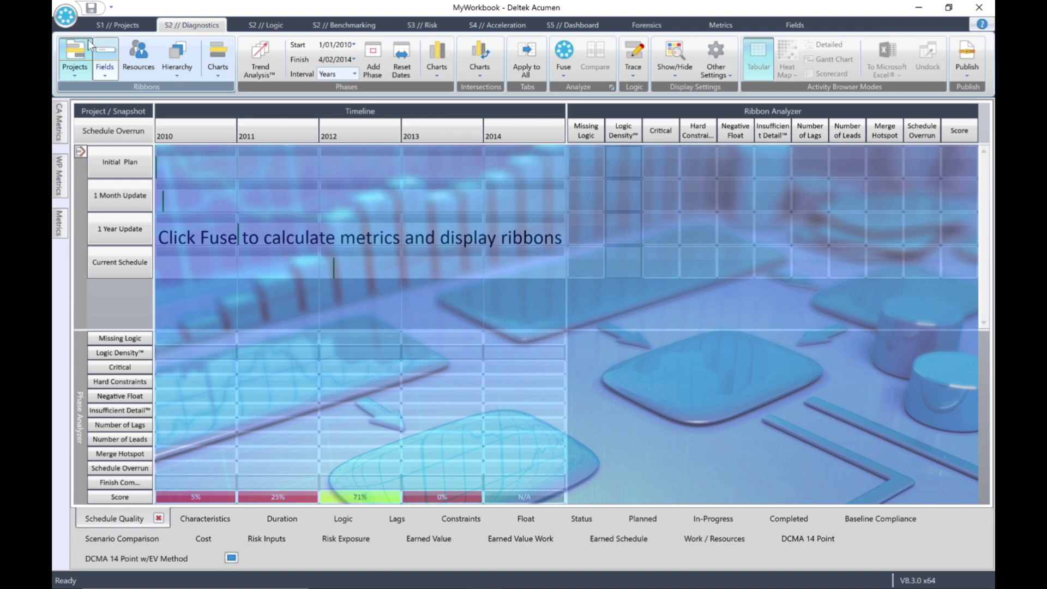
pyautogui.click(564, 50)
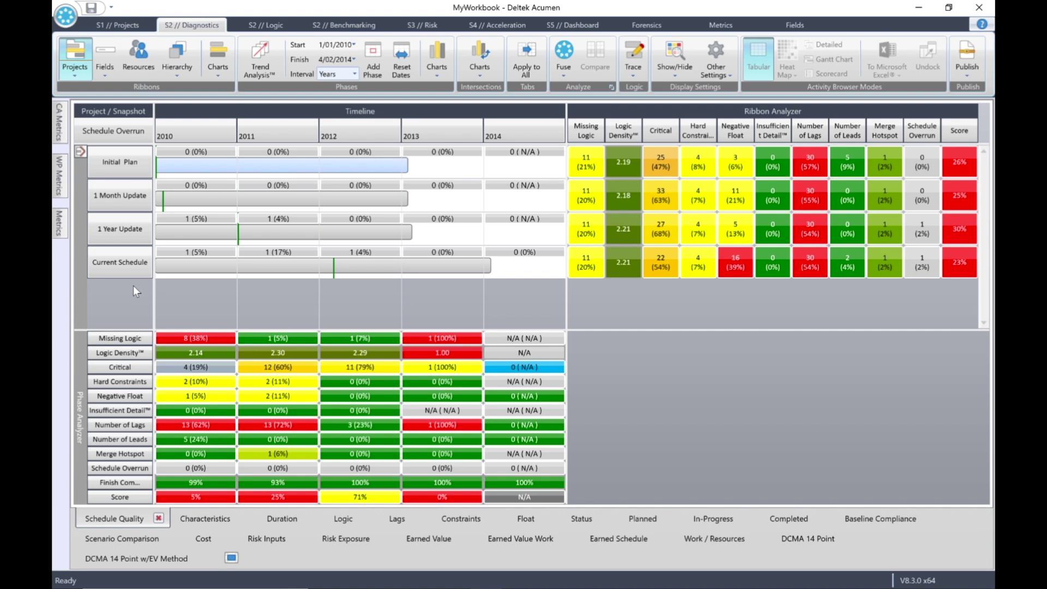
# Step: Close MyWorkbook without saving the changes and reopen MyWorkbook.afw from the recent workbooks
pyautogui.click(66, 15)
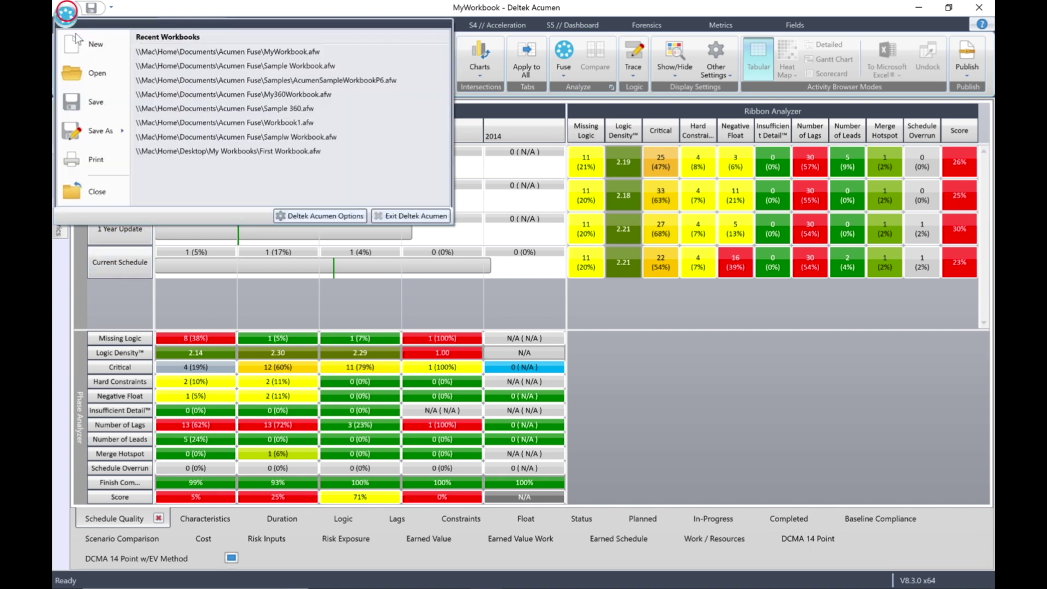
pyautogui.click(80, 188)
pyautogui.click(570, 314)
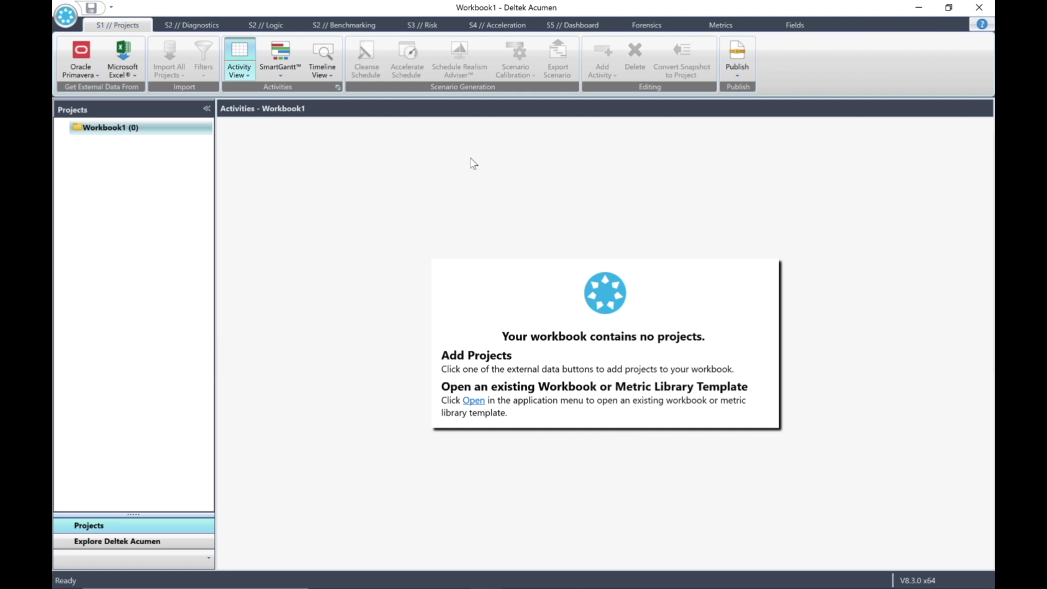
pyautogui.click(69, 18)
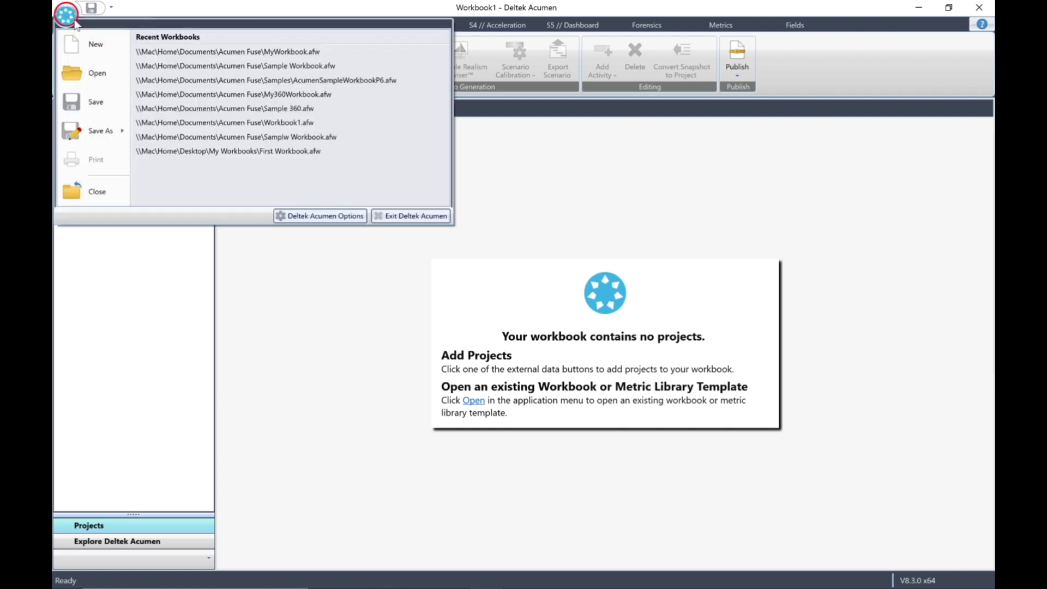
pyautogui.click(217, 52)
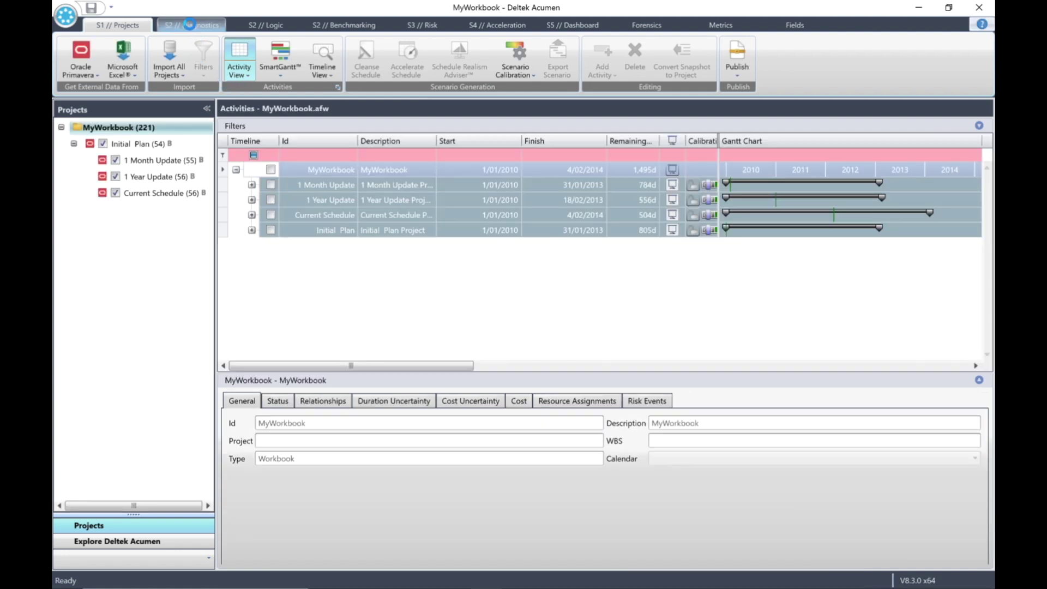
# Step: Calculate the reopened workbook's Schedule Quality diagnostics with Fuse and insert a new, empty ribbon view
pyautogui.click(190, 26)
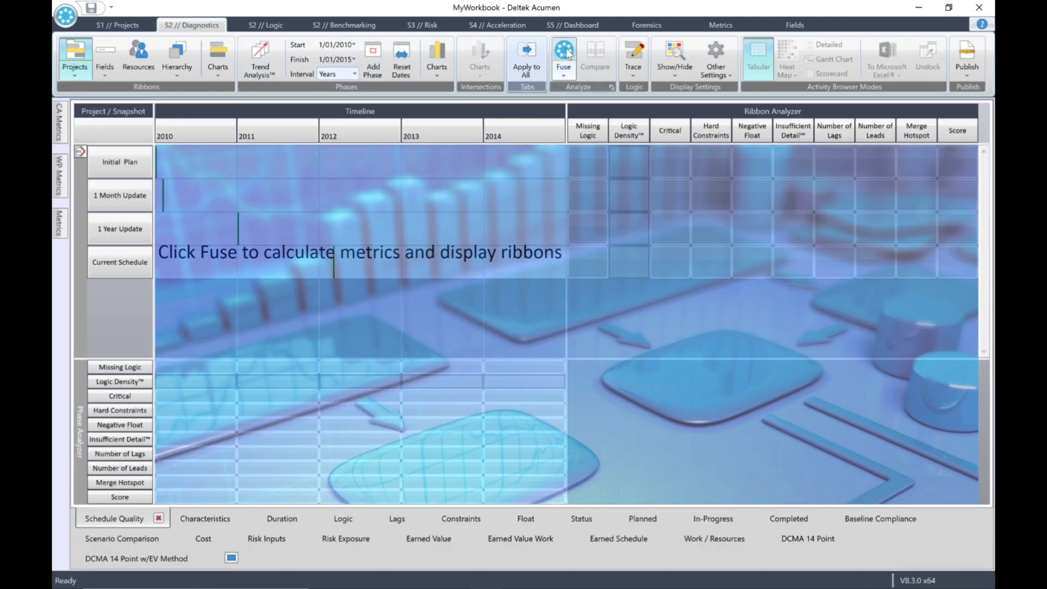
pyautogui.click(566, 47)
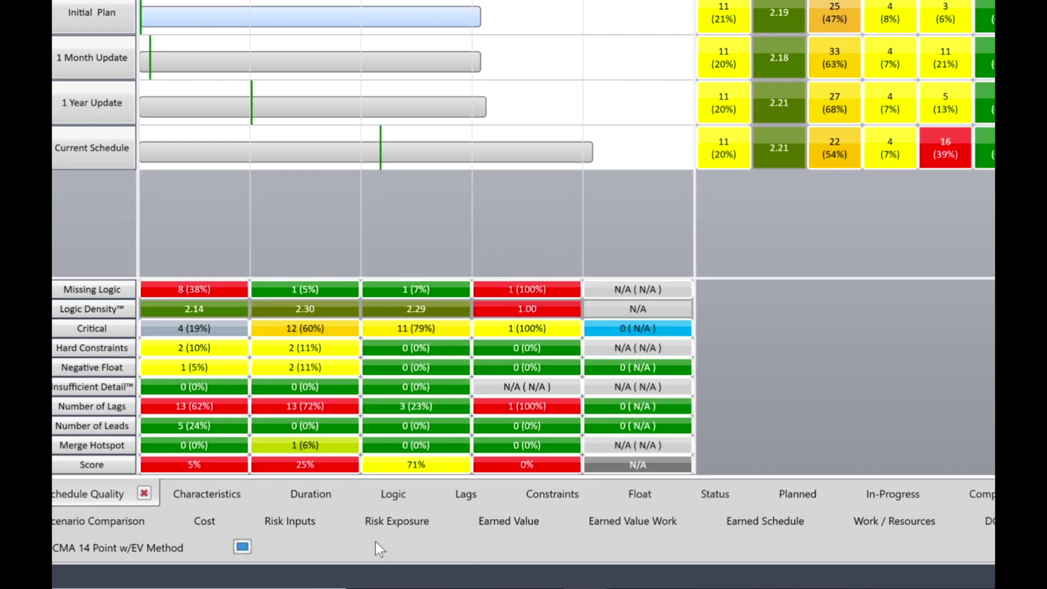
pyautogui.rightClick(313, 495)
pyautogui.click(376, 507)
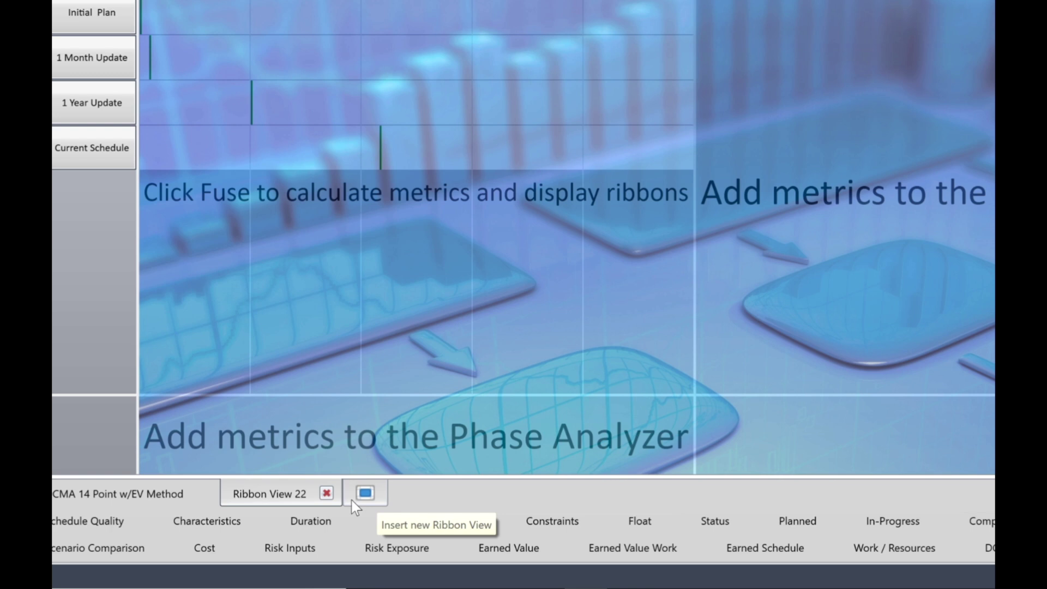
# Step: Rename the newly inserted ribbon view as NewView
pyautogui.rightClick(310, 495)
pyautogui.click(377, 528)
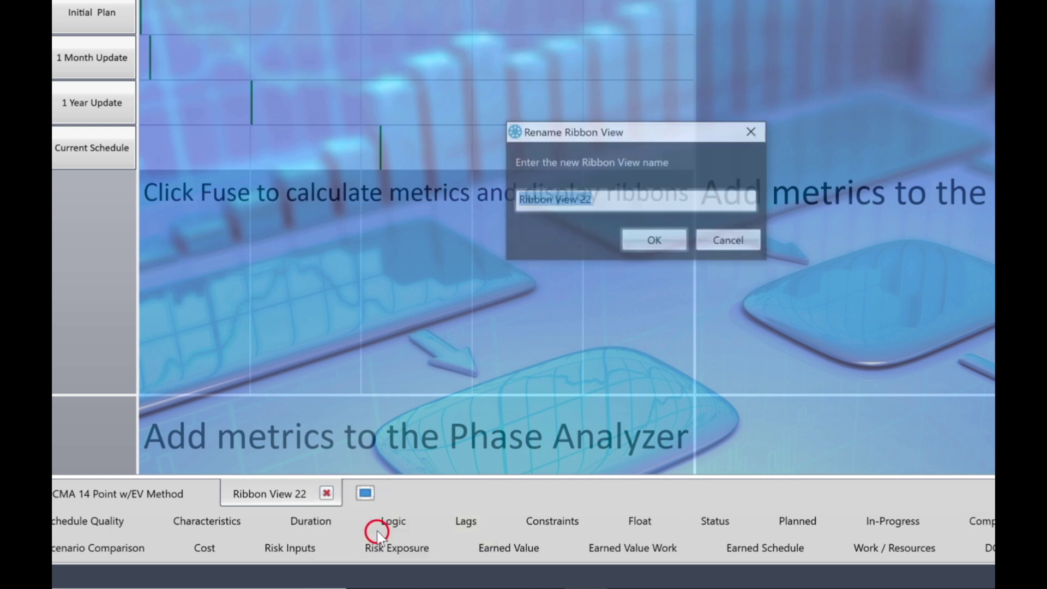
pyautogui.write('NewView')
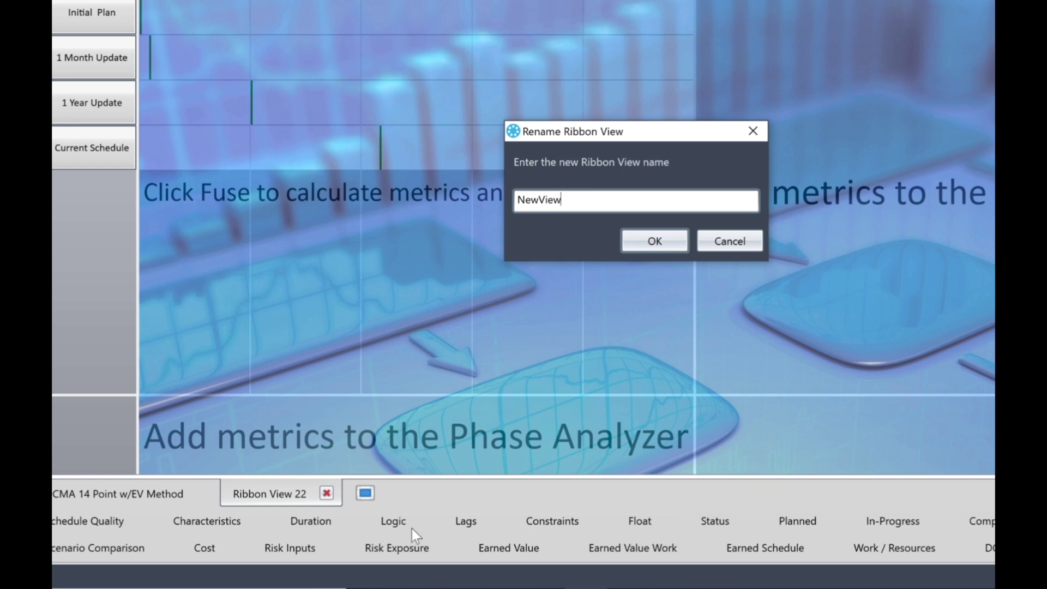
pyautogui.click(654, 241)
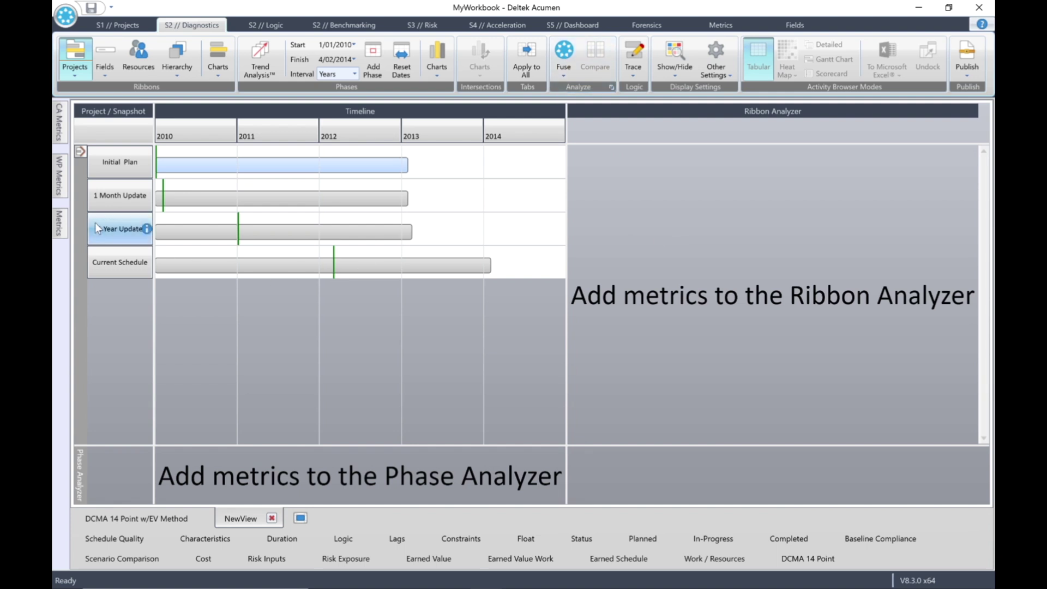
# Step: Add the Advanced library's Lags metric group to NewView's Ribbon and Phase Analyzers, calculate with Fuse, and collapse the metrics library
pyautogui.click(60, 221)
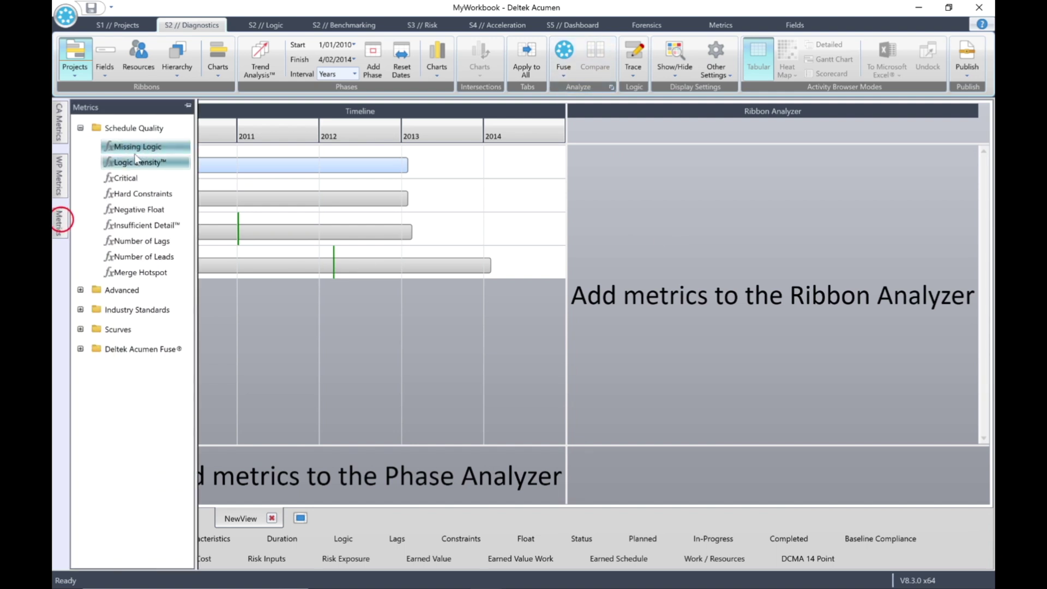
pyautogui.click(188, 106)
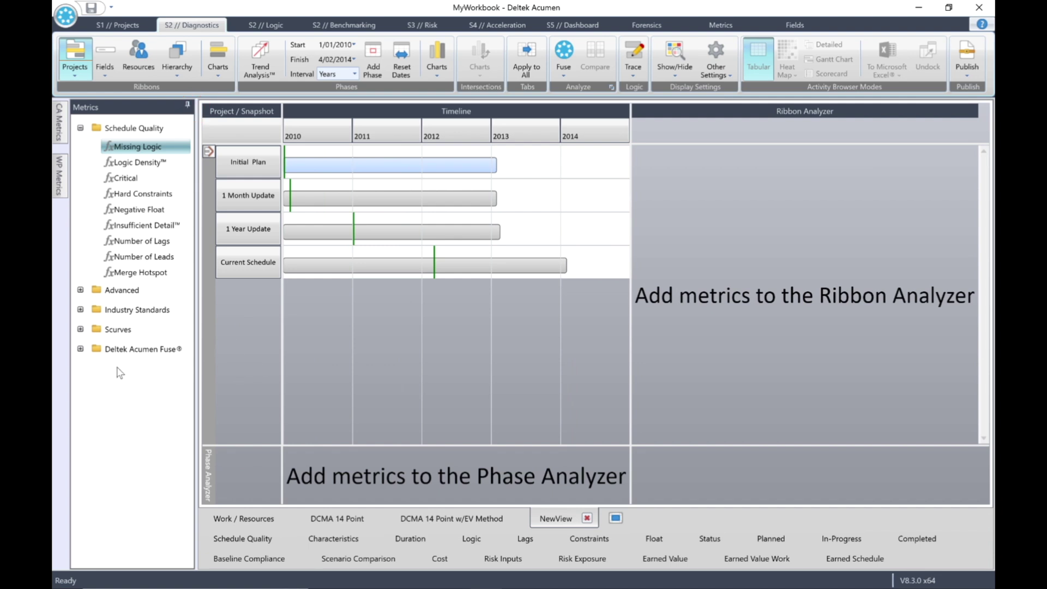
pyautogui.click(81, 291)
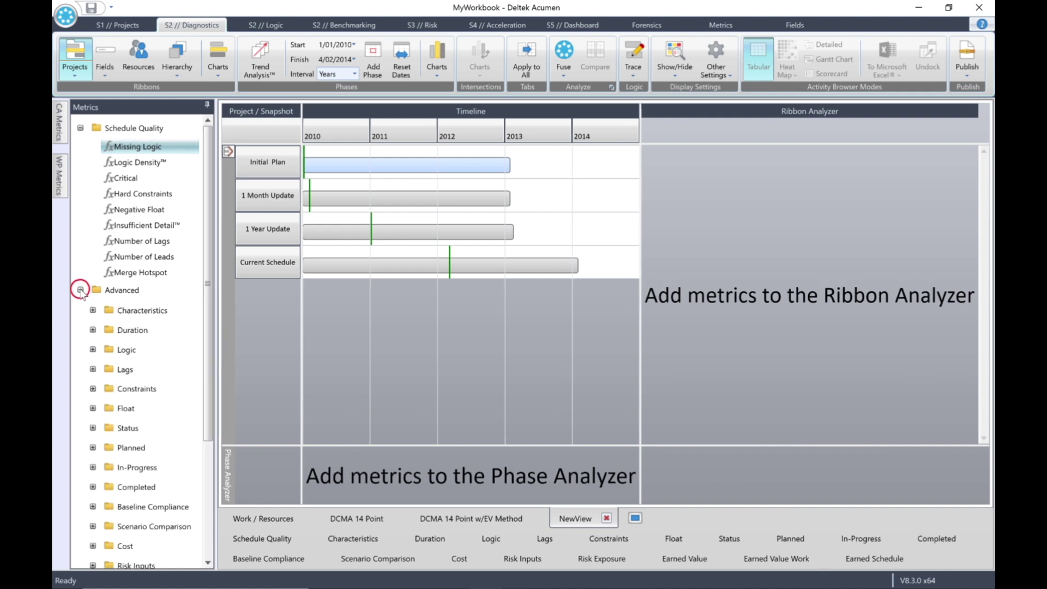
pyautogui.rightClick(111, 370)
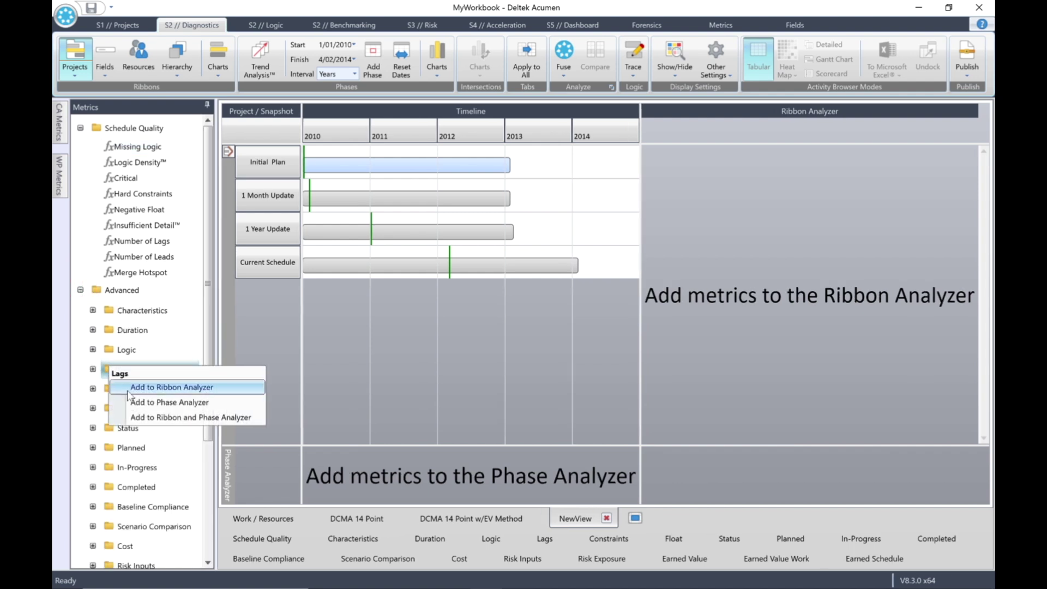
pyautogui.click(193, 417)
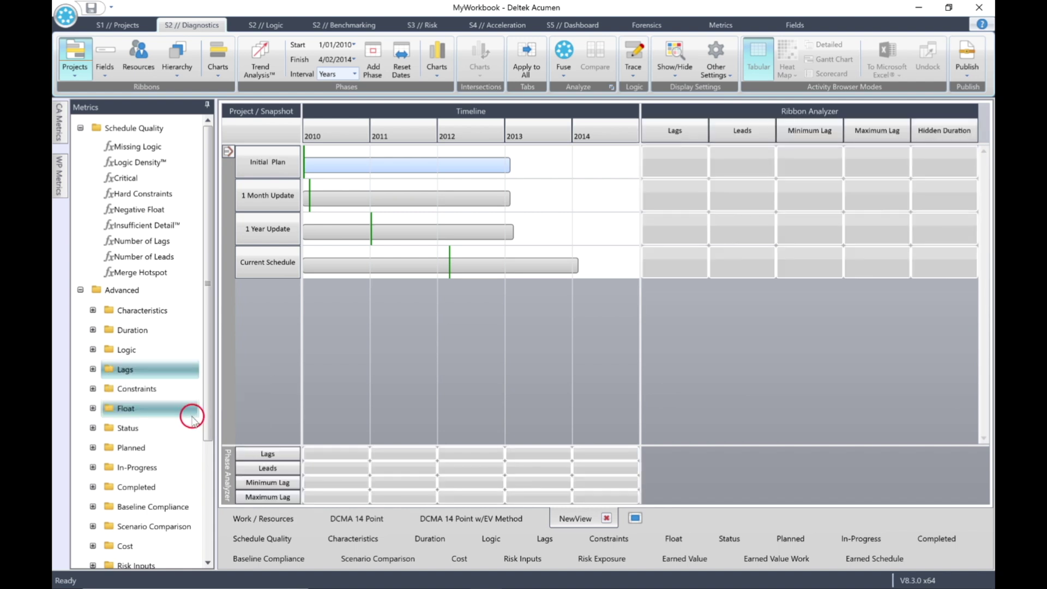
pyautogui.click(564, 52)
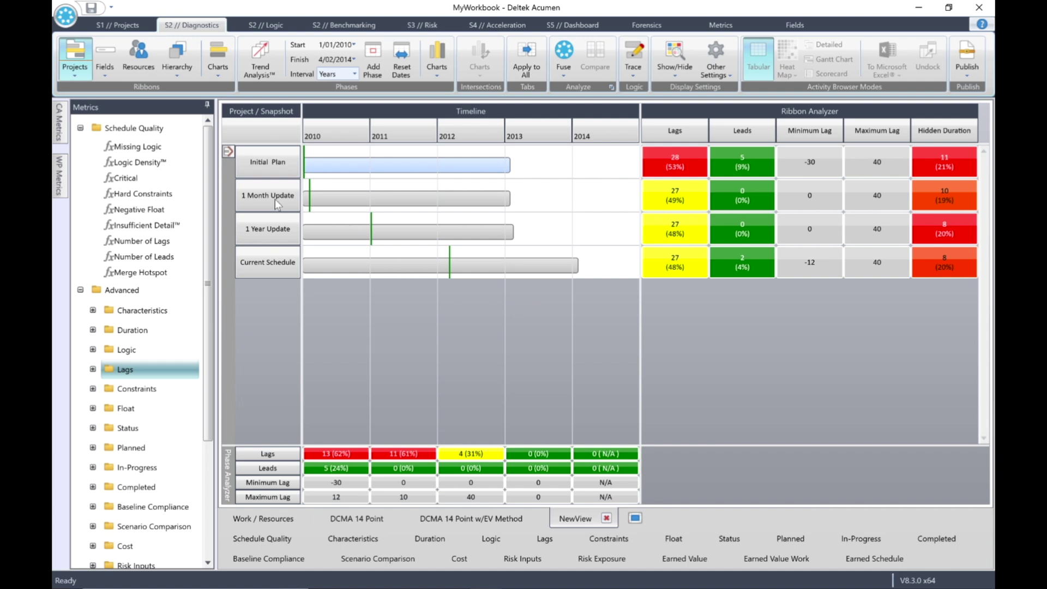
pyautogui.click(207, 104)
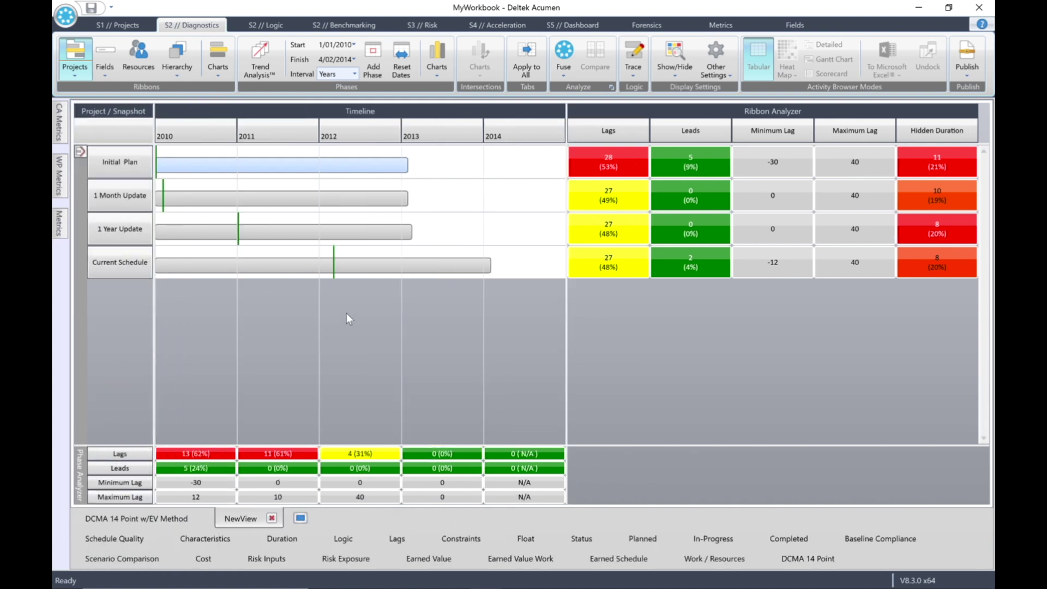
# Step: Drill into the Current Schedule, break its ribbons down by resource, and calculate the lag metrics with Fuse
pyautogui.doubleClick(109, 263)
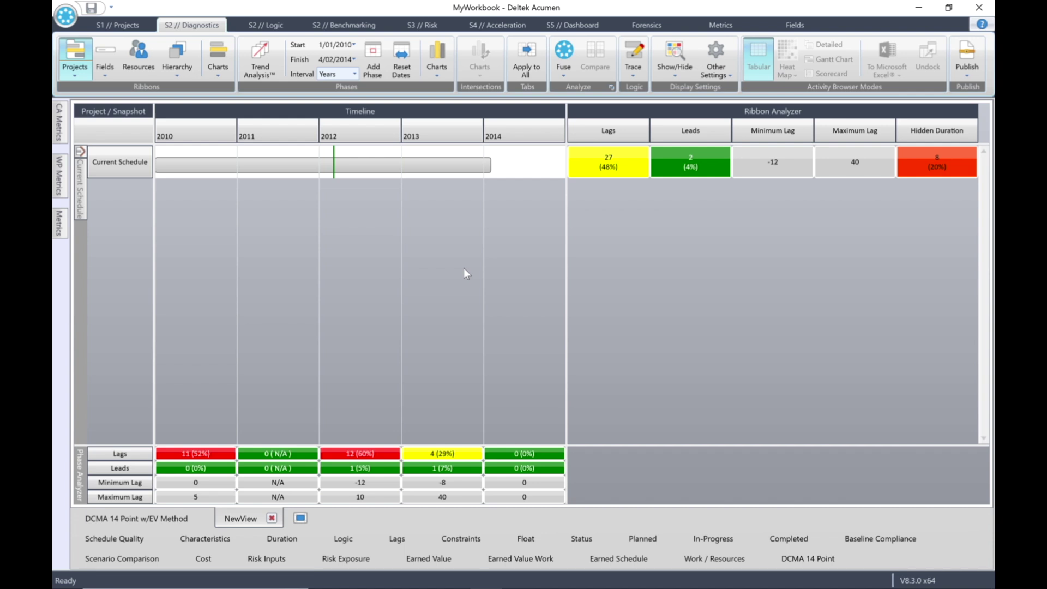
pyautogui.click(135, 55)
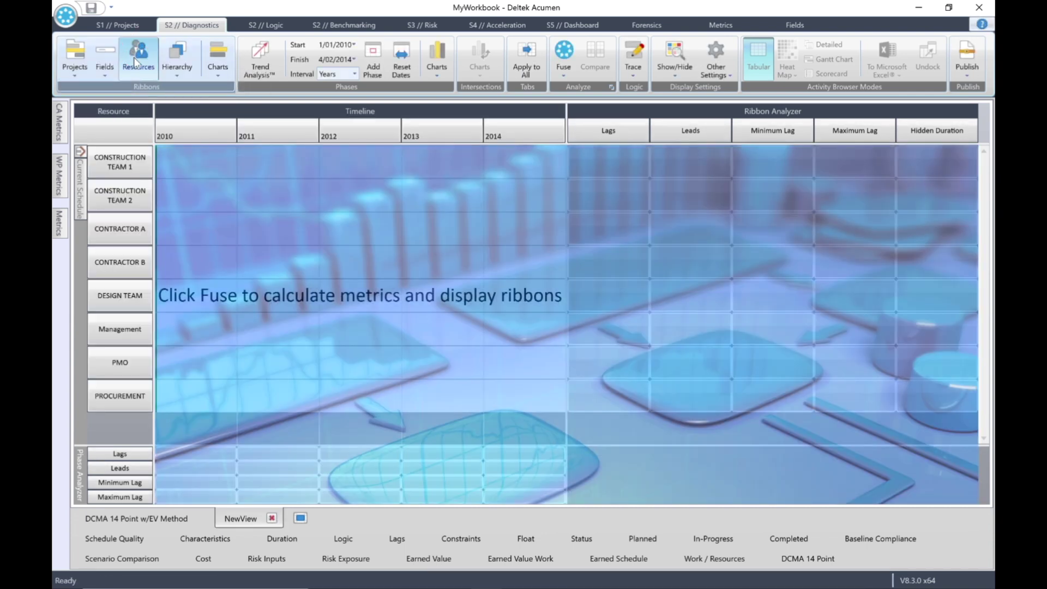
pyautogui.click(564, 52)
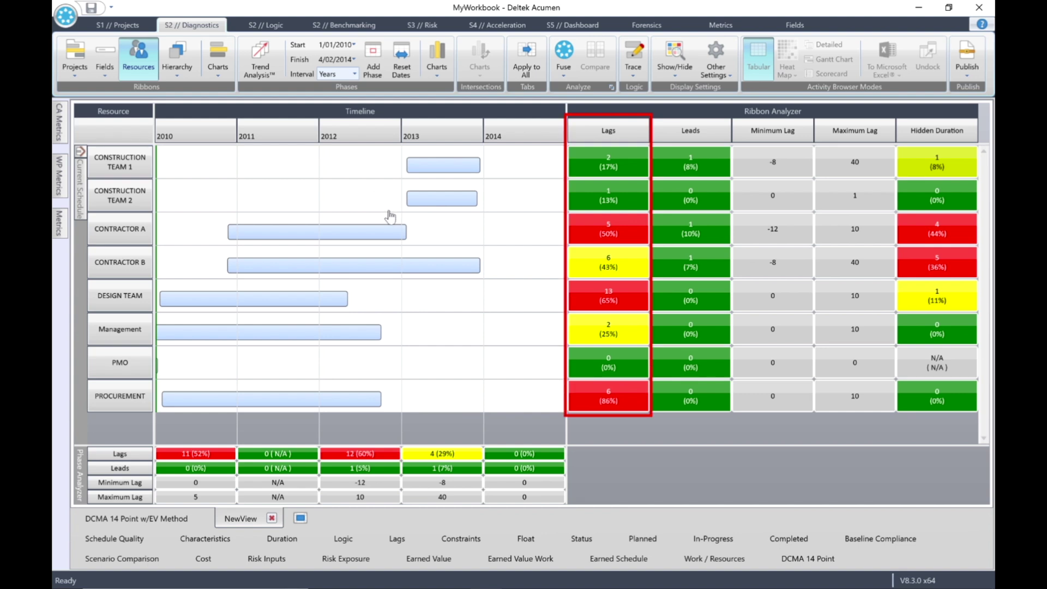
pyautogui.moveTo(609, 300)
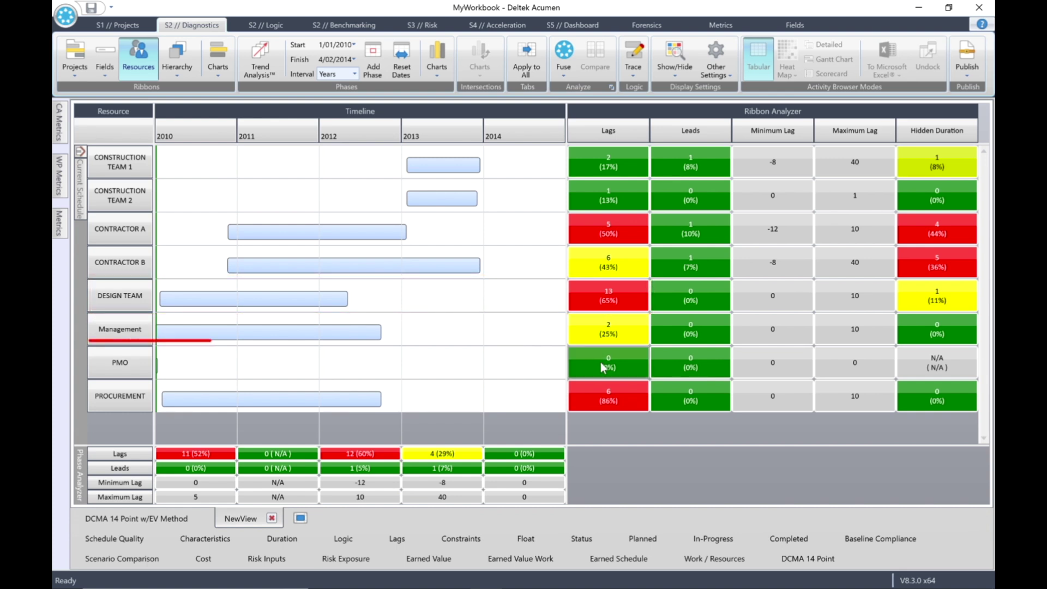
pyautogui.moveTo(627, 369)
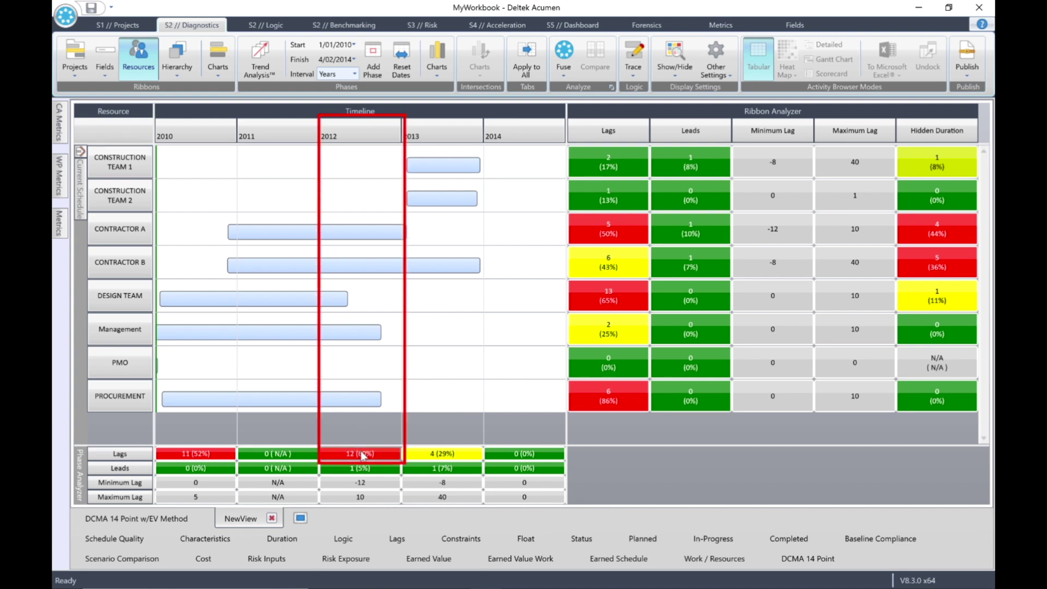
pyautogui.moveTo(361, 456)
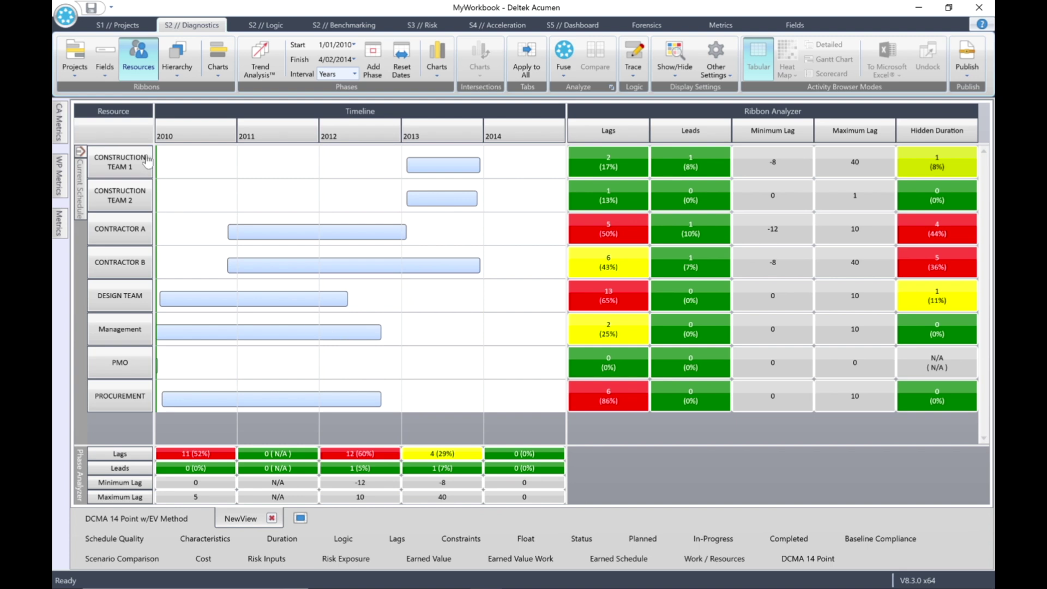
# Step: Close the MyWorkbook workbook and discard its unsaved changes
pyautogui.click(64, 15)
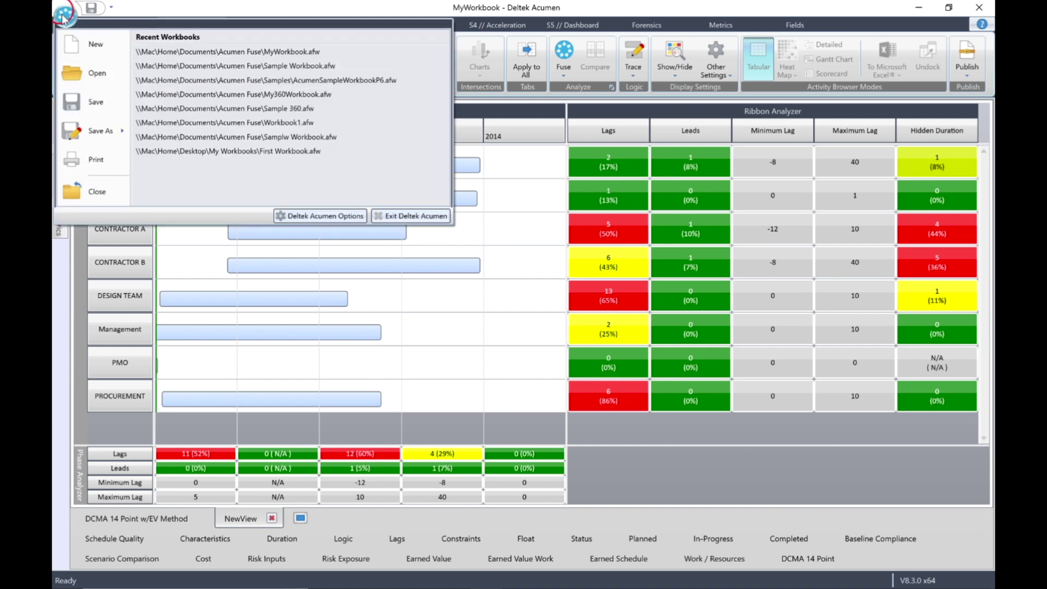
pyautogui.click(77, 190)
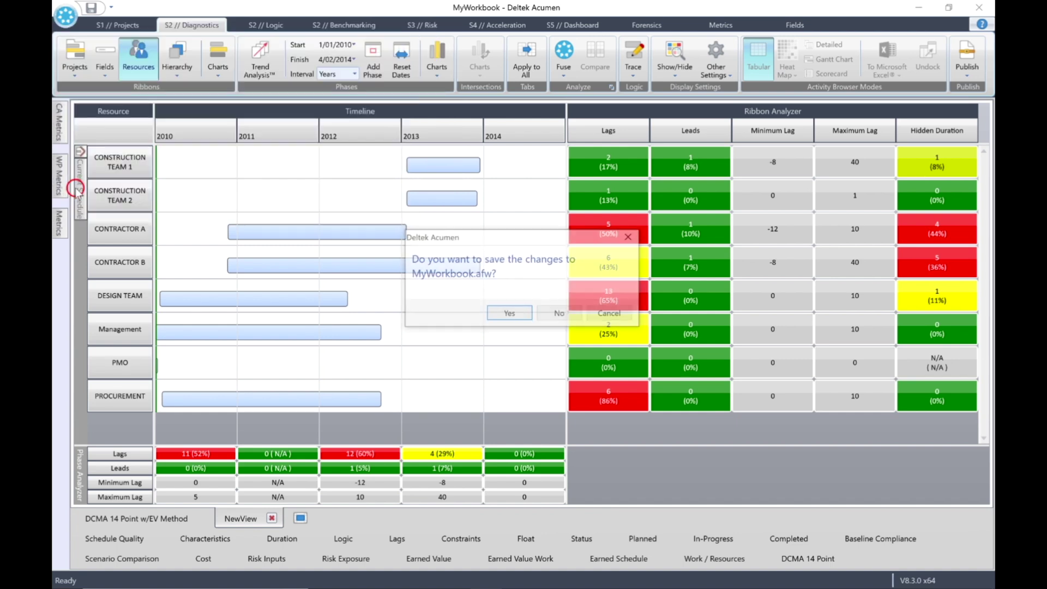
pyautogui.click(564, 310)
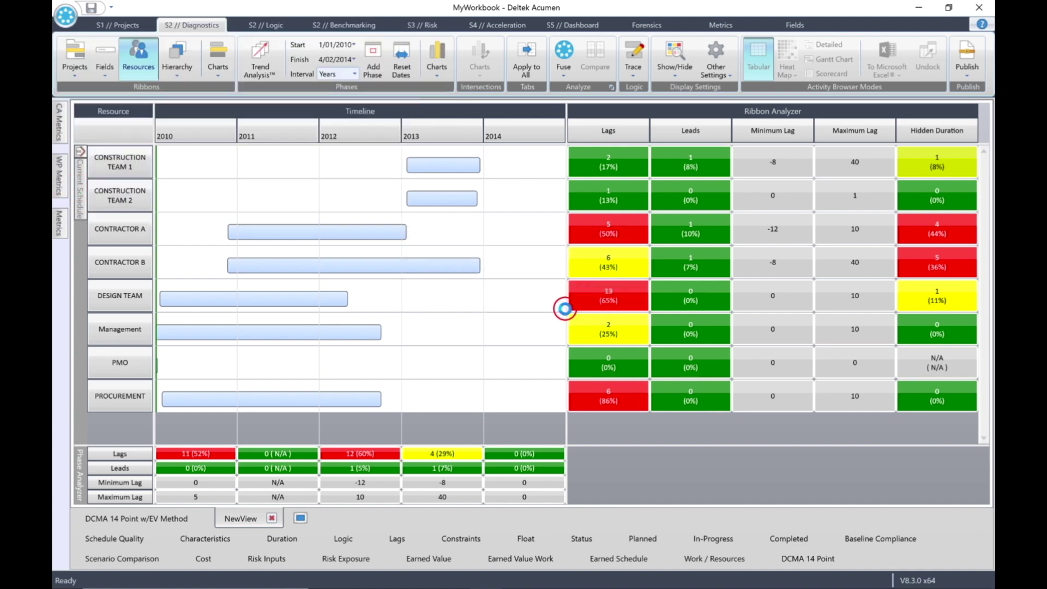